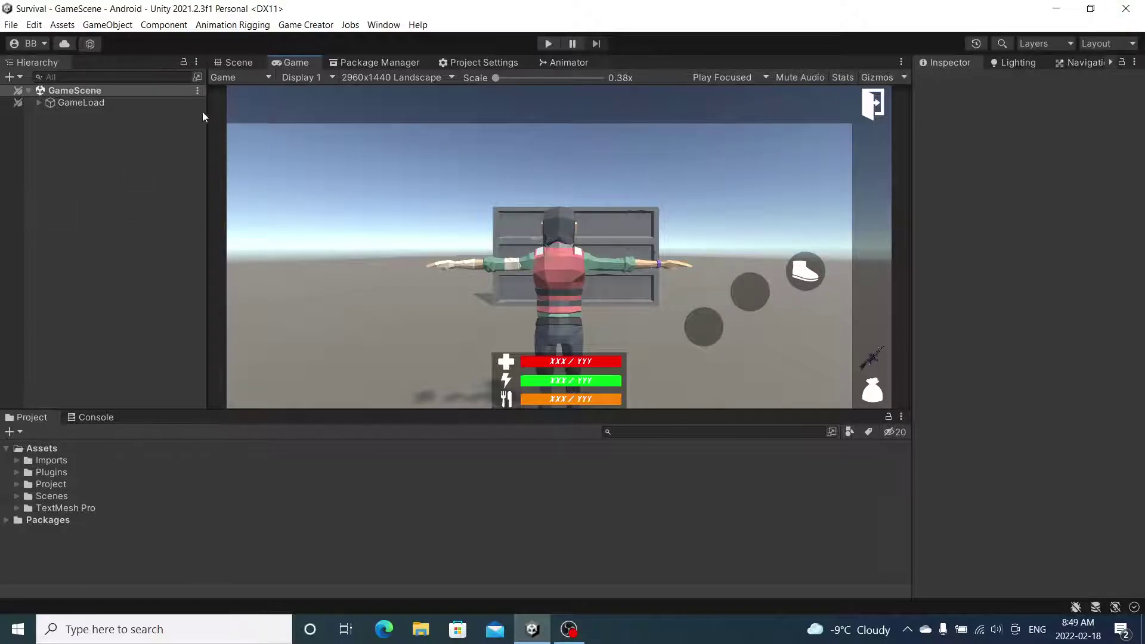
left_click(251, 64)
right_click_drag(417, 179, 391, 104)
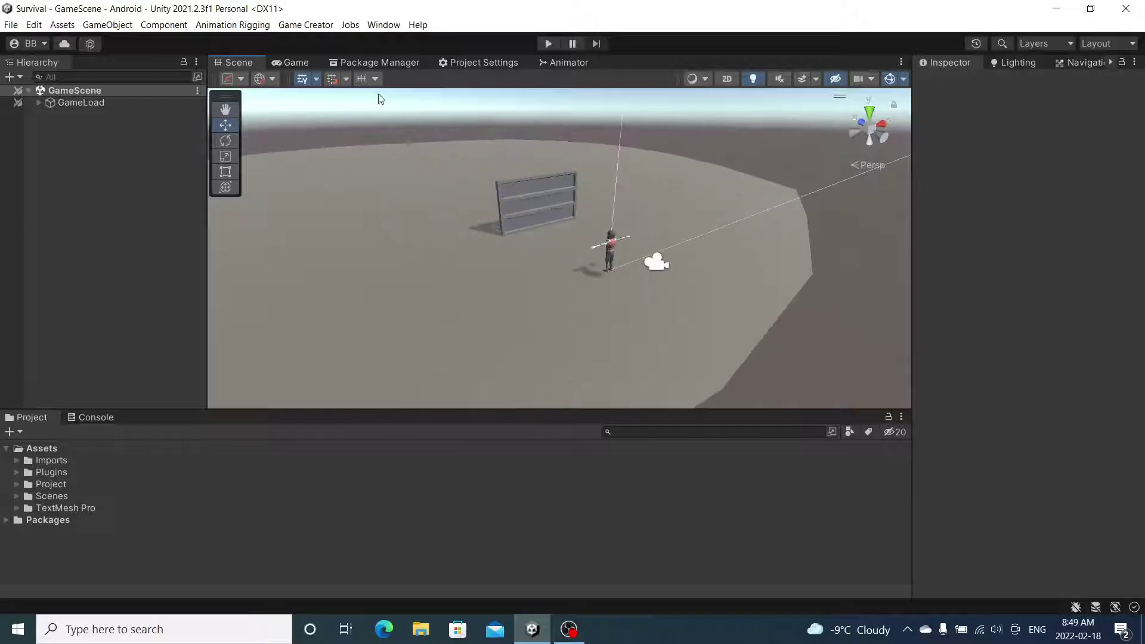
left_click(296, 62)
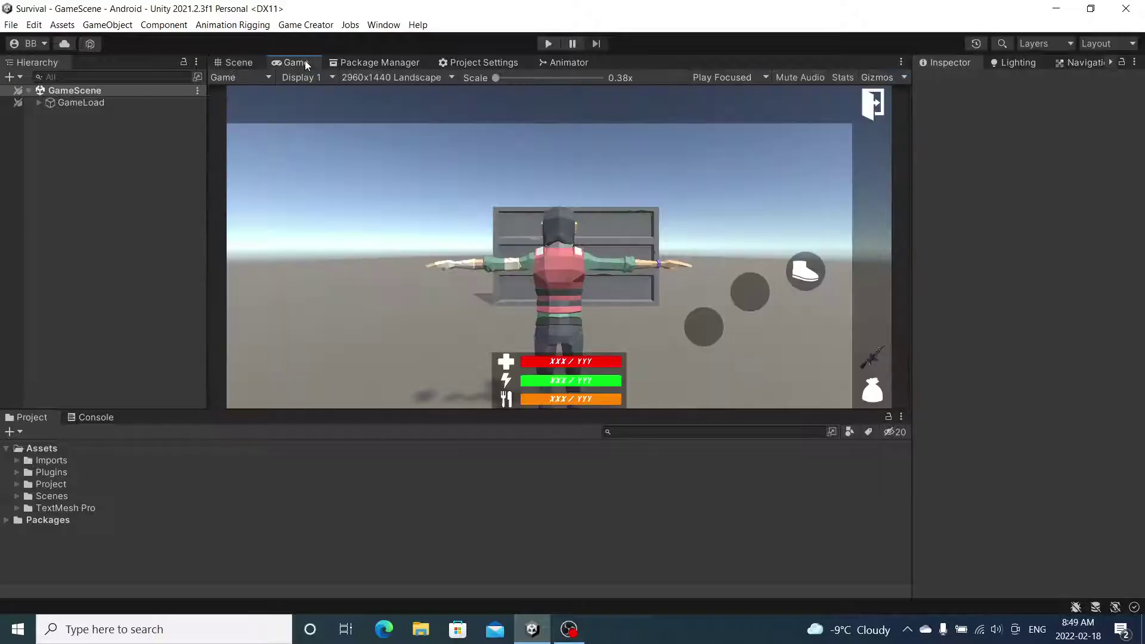
Duplicate the Energy attribute and MaxEnergy stat together in the Project/Stats/Player/Stats folder
left_click(17, 484)
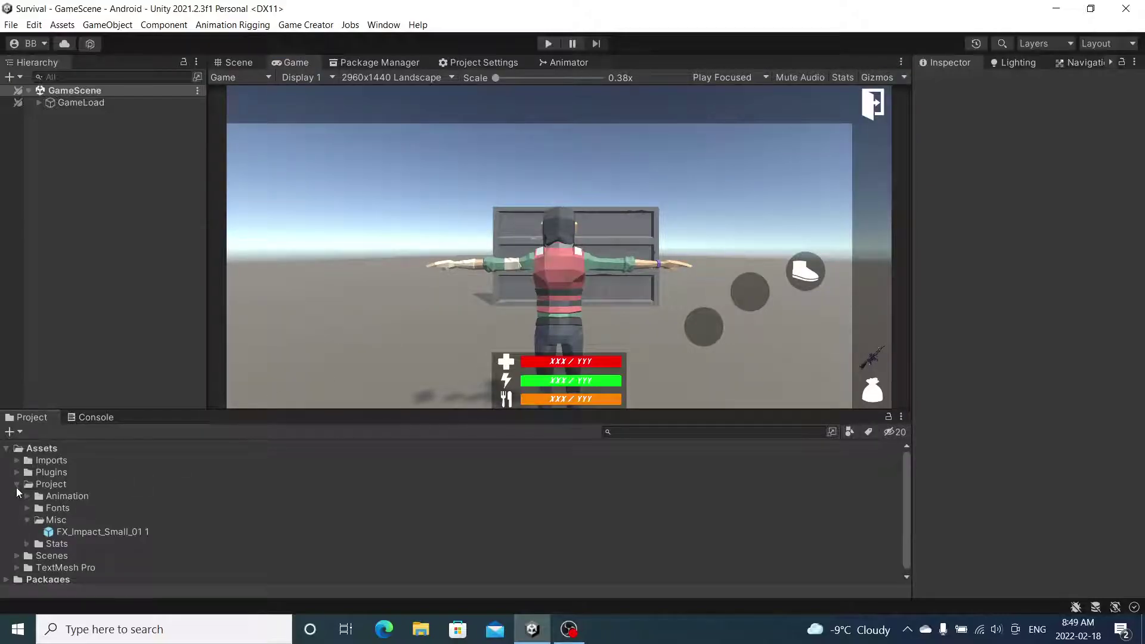
left_click(27, 521)
left_click(28, 532)
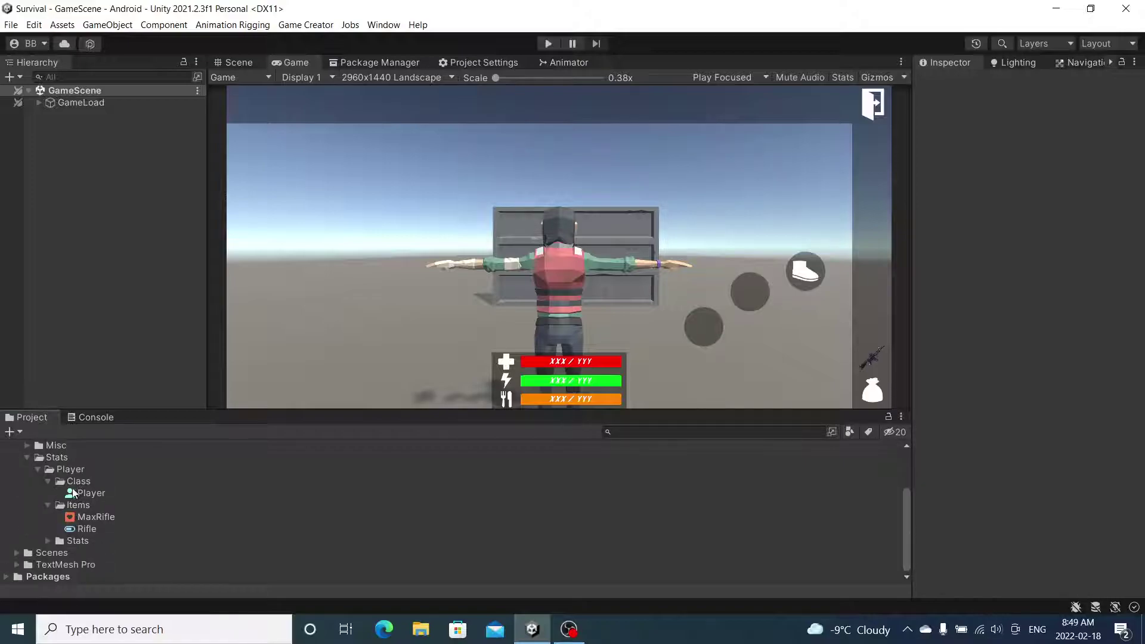
left_click(49, 505)
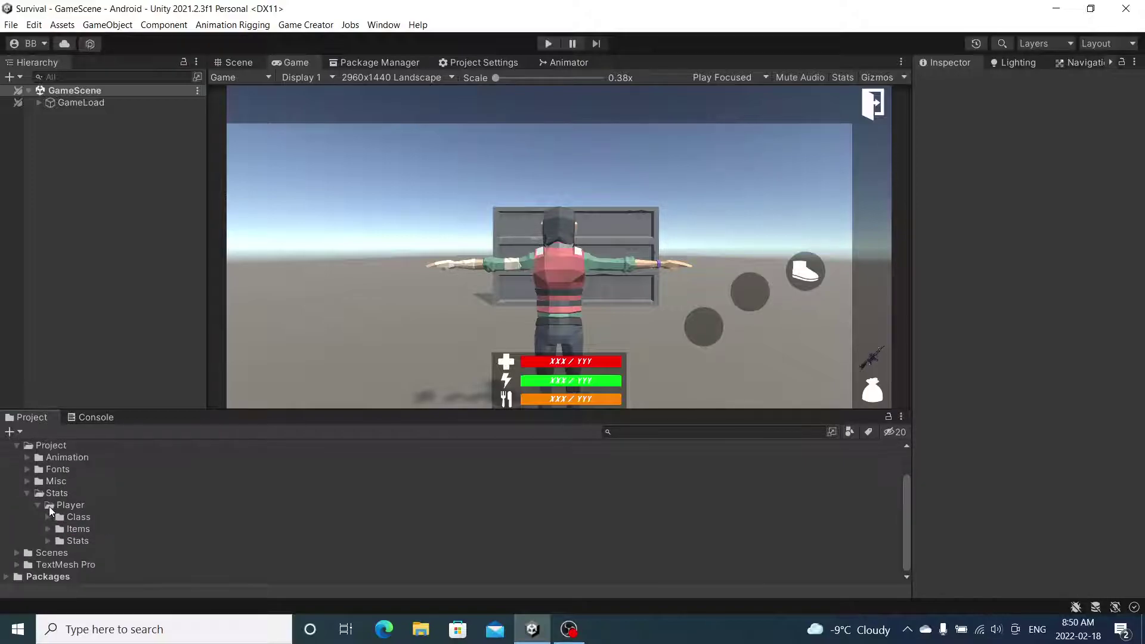
left_click(46, 541)
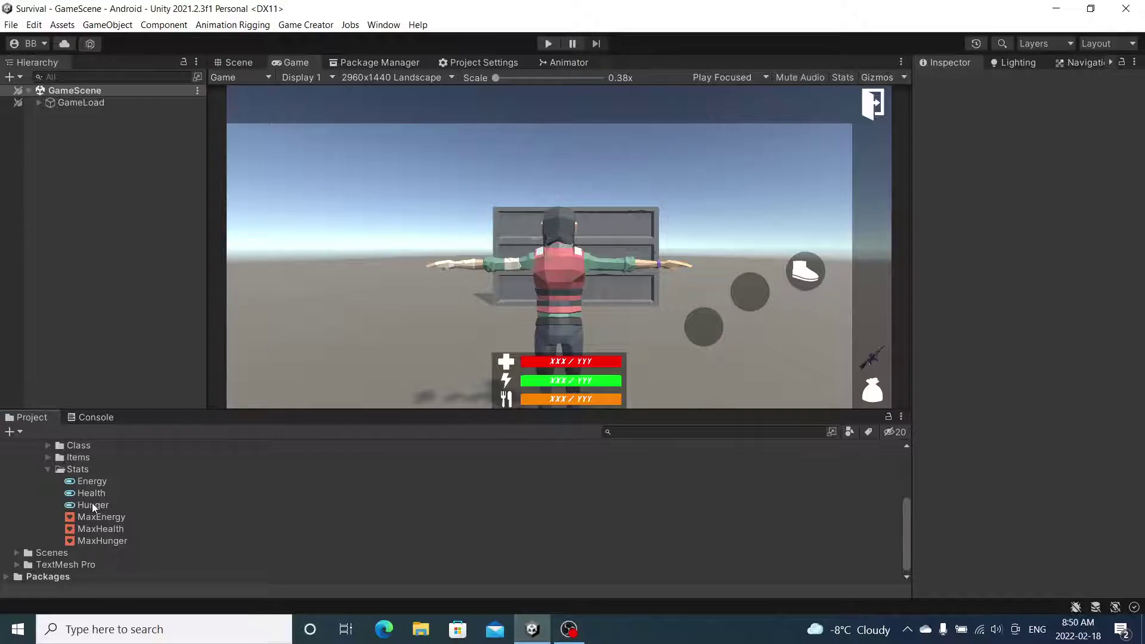
left_click(98, 482)
left_click(105, 517, "ctrl")
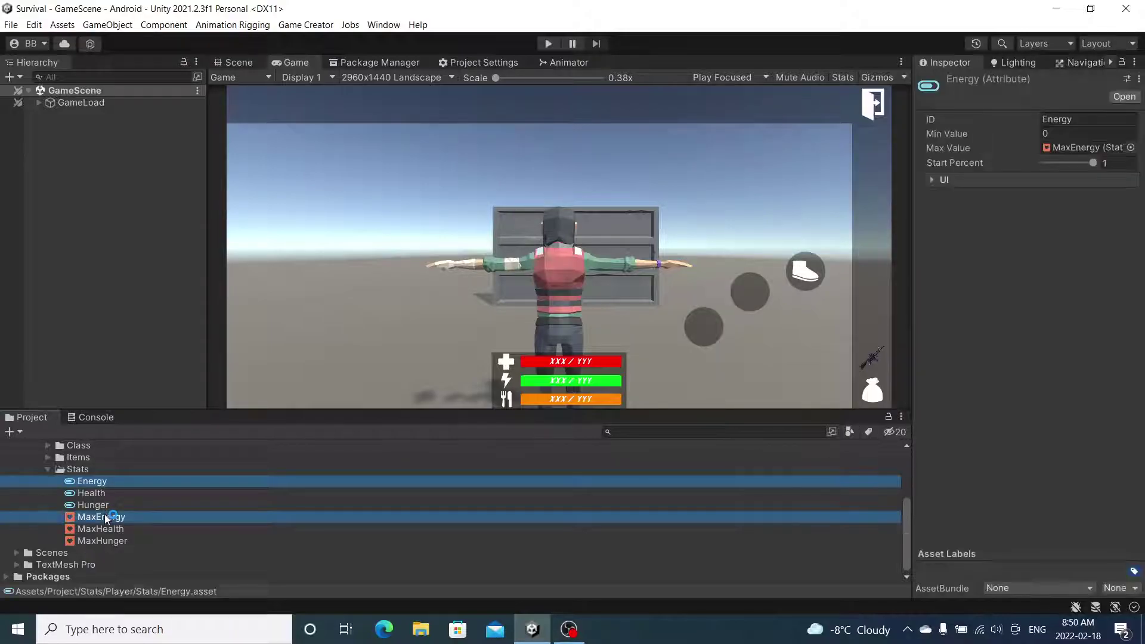
key("ctrl+d")
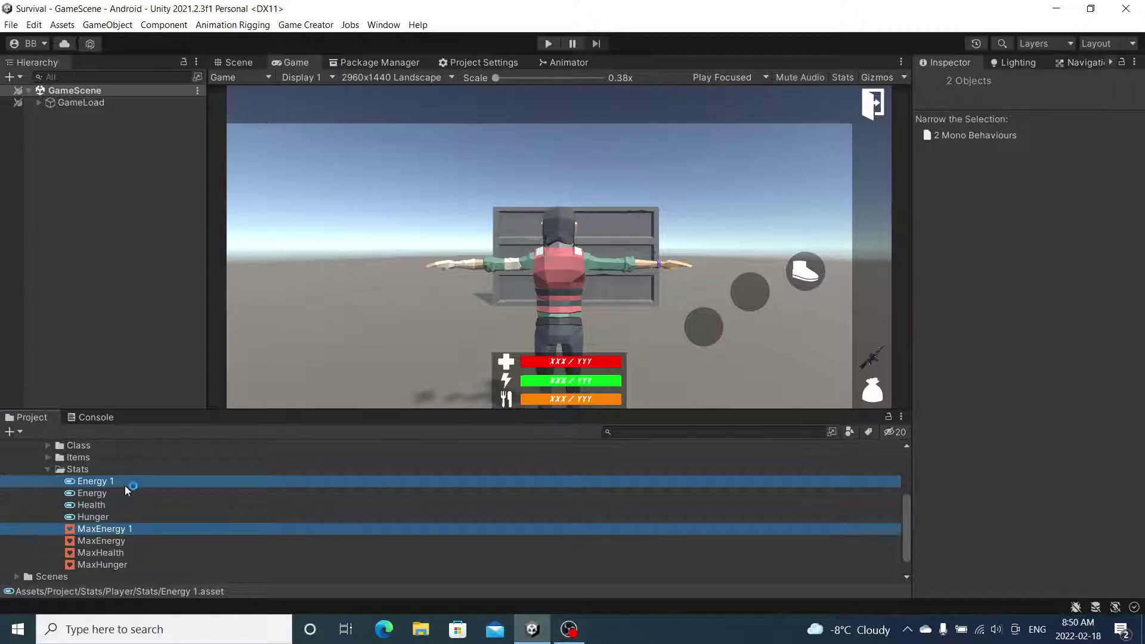
Set the Energy 1 attribute's ID to Level and assign the MaxEnergy 1 stat as its Max Value
left_click(129, 481)
left_click(1066, 119)
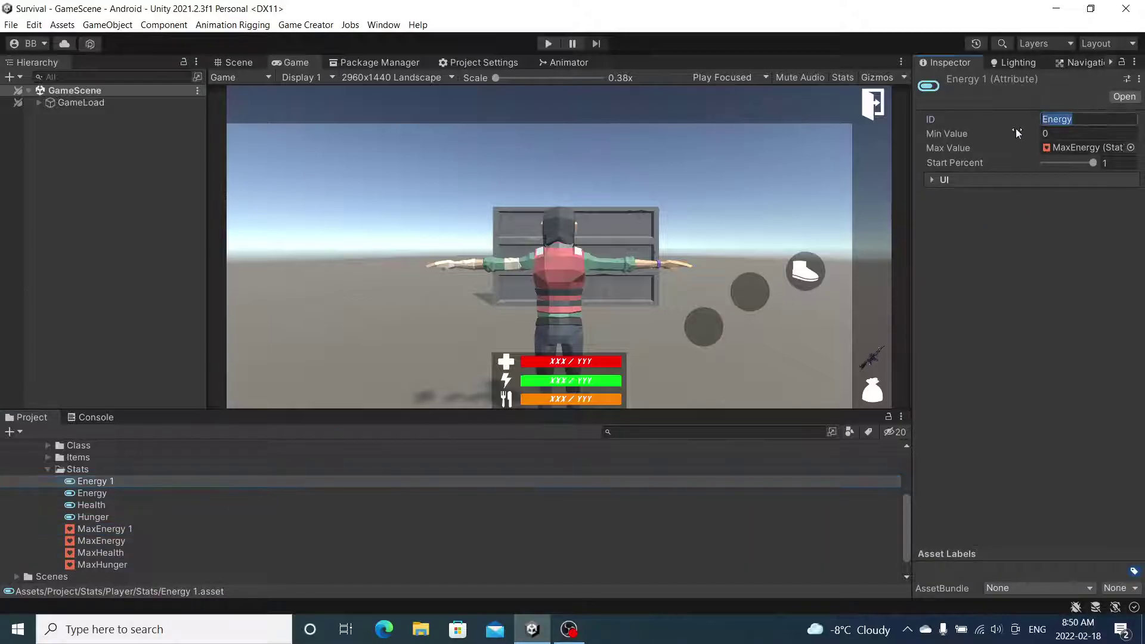
type("Level")
left_click_drag(109, 531, 1065, 148)
Rename the MaxEnergy 1 stat asset as MaxLevel
left_click(105, 527)
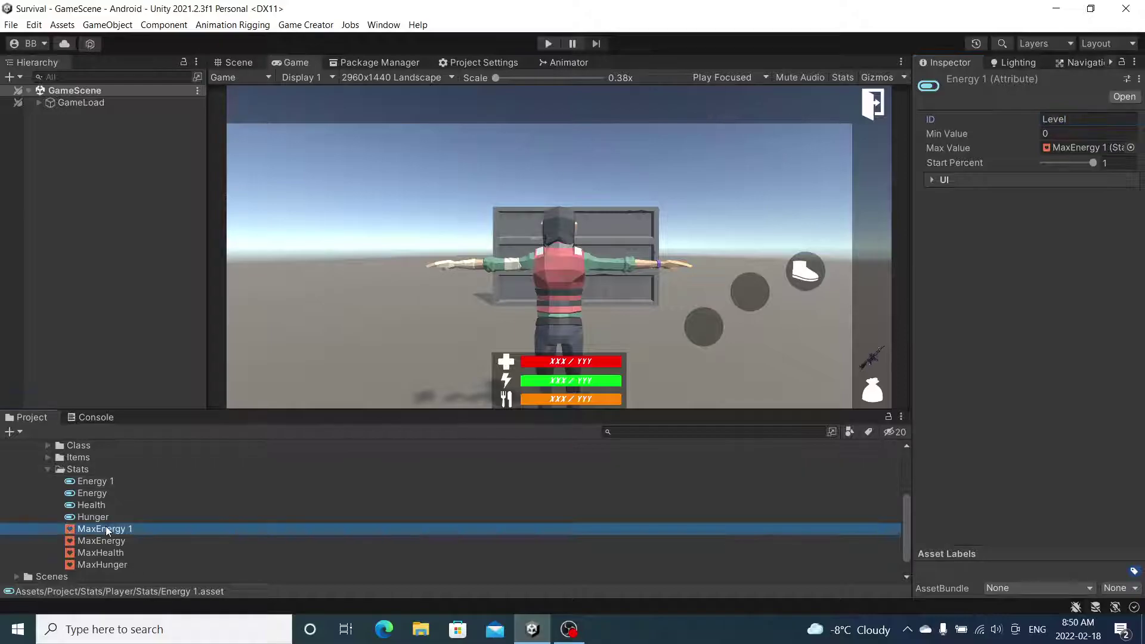
right_click(131, 529)
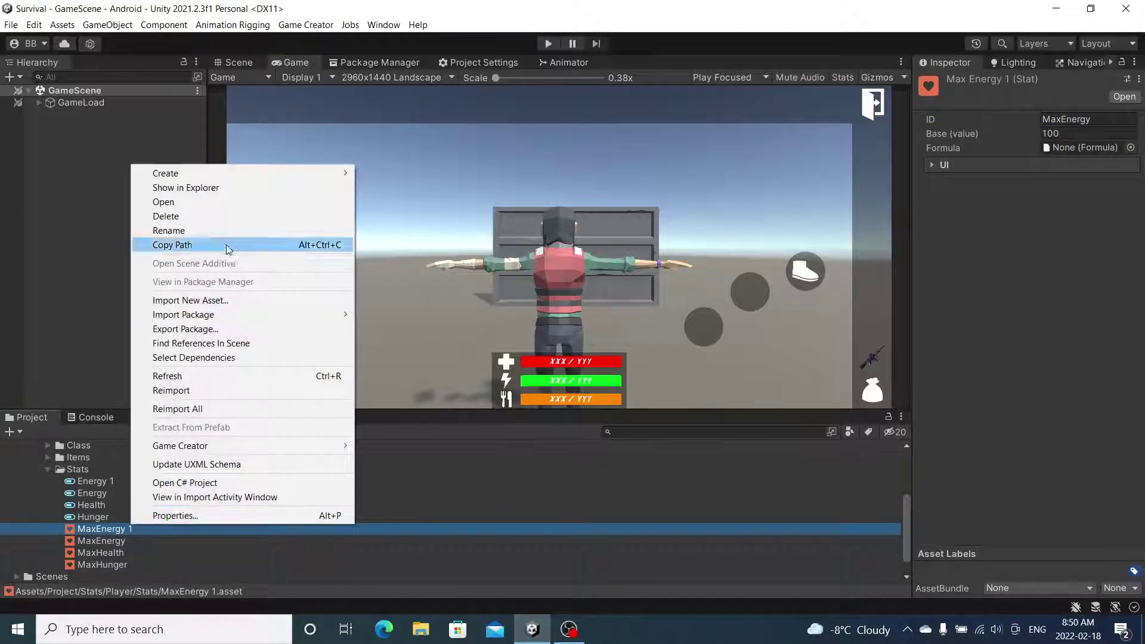
left_click(237, 229)
type("MaxLevel")
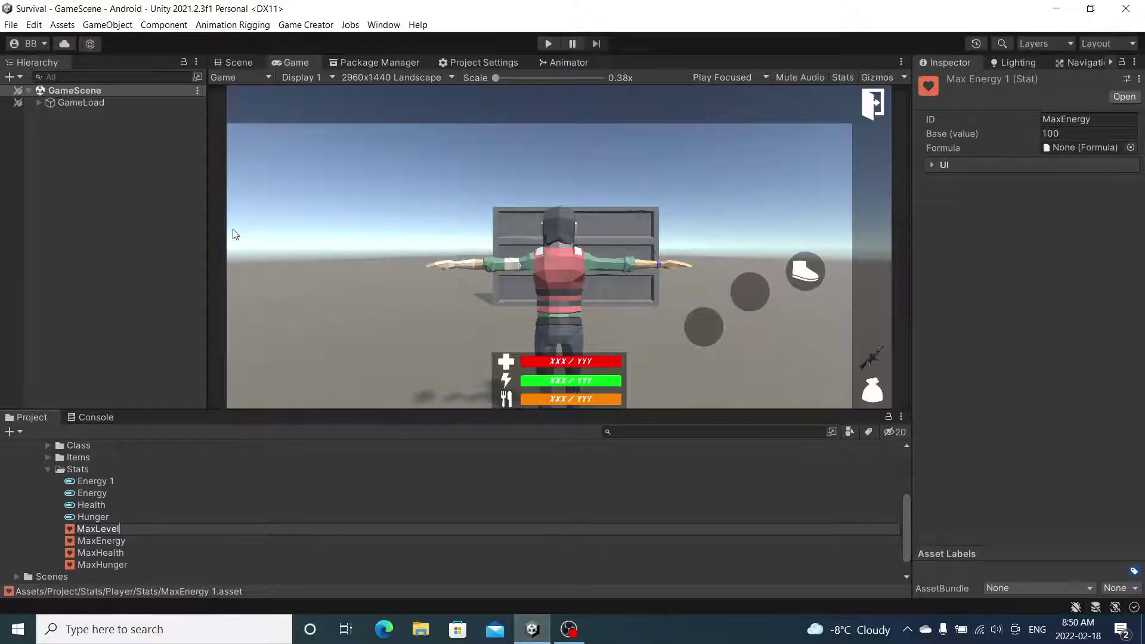
key("Return")
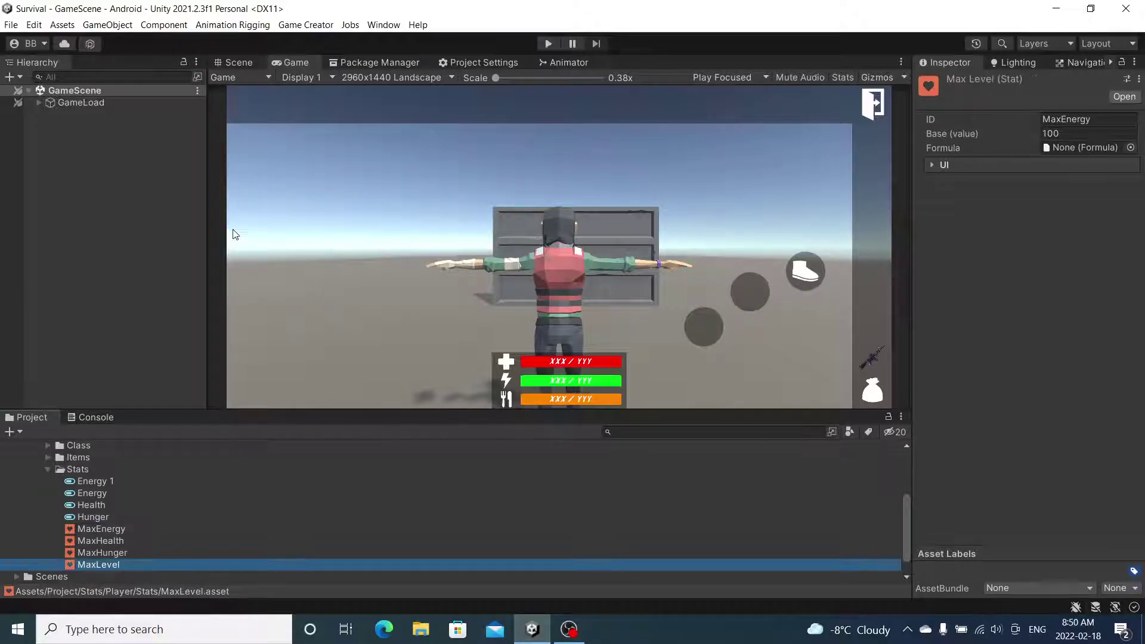
Set the MaxLevel stat's ID to MaxLevel and its base value to 99
left_click_drag(1092, 119, 1063, 119)
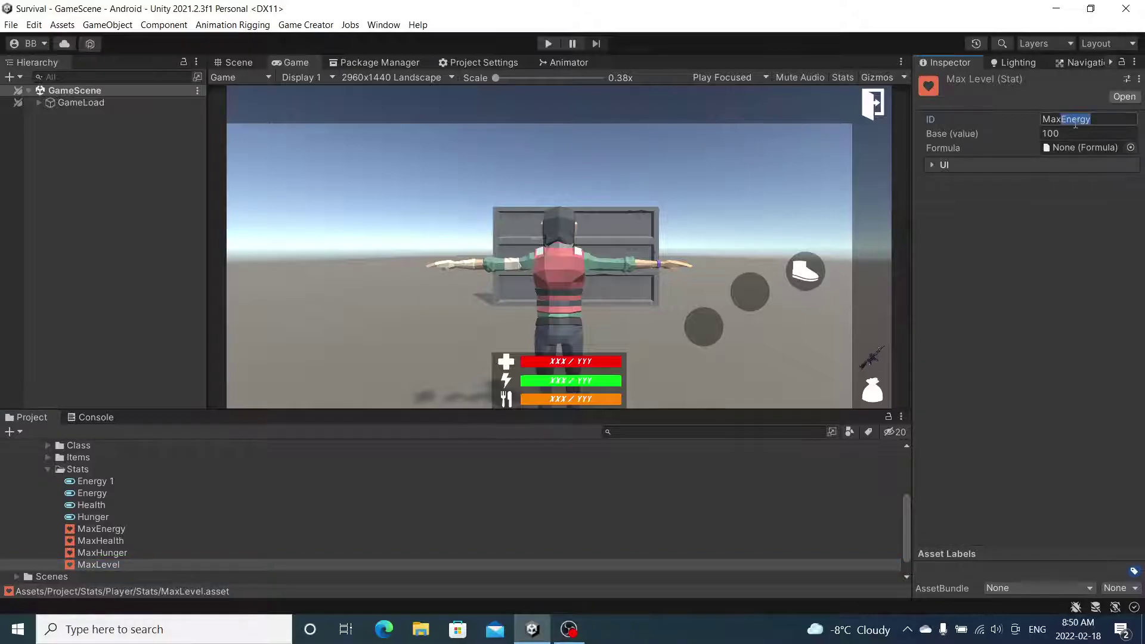
type("Level")
left_click(1049, 134)
type("99")
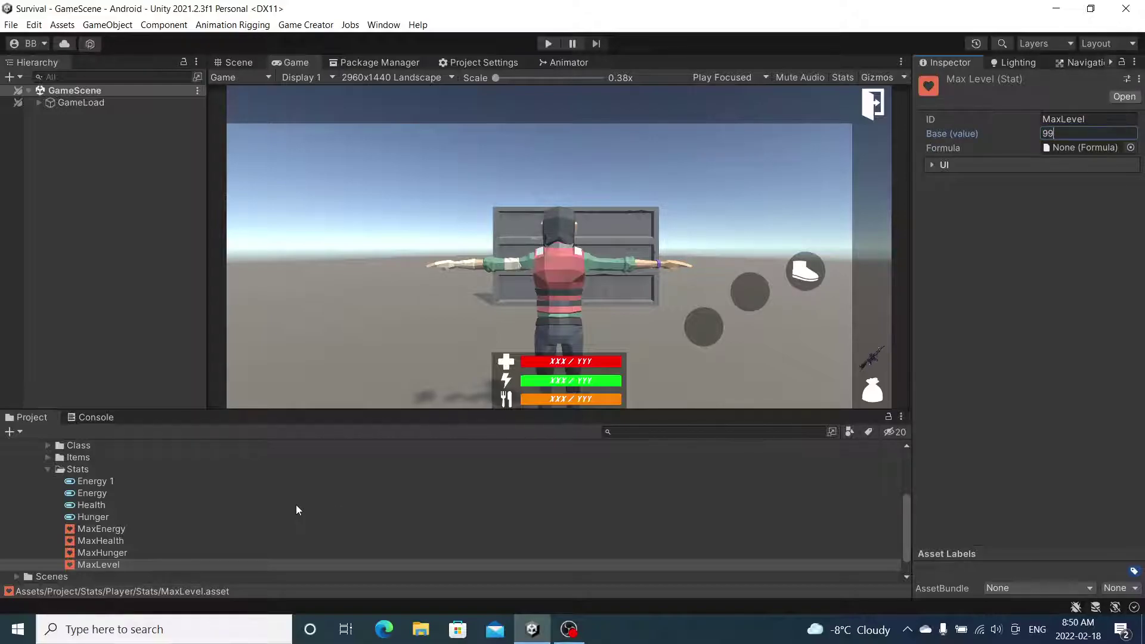
Rename the Energy 1 attribute asset as Level
left_click(110, 482)
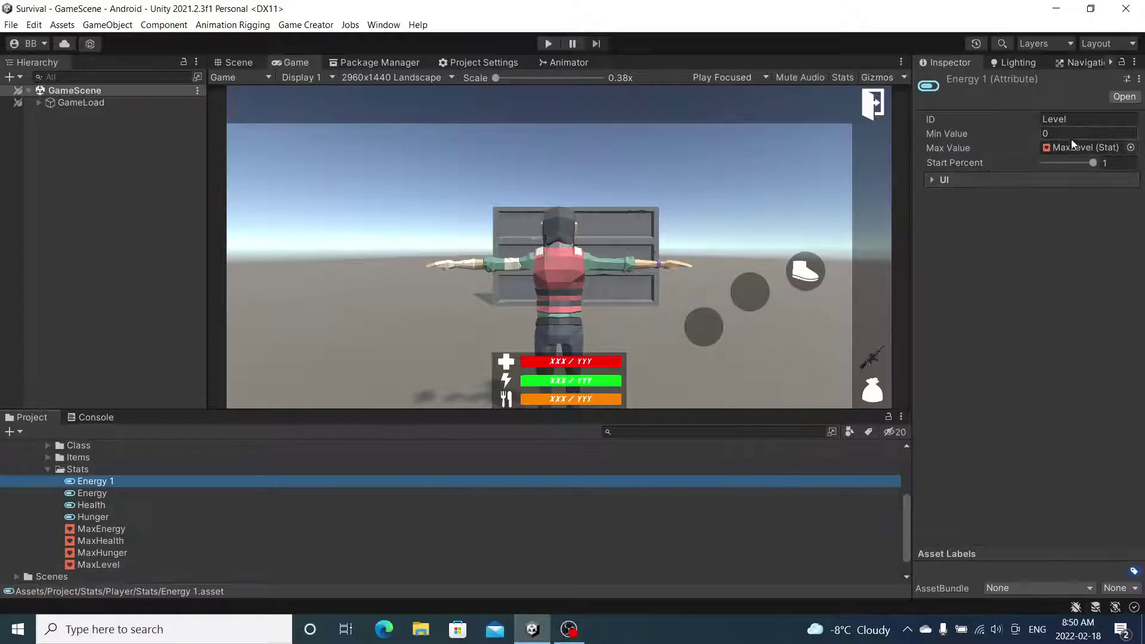
right_click(127, 484)
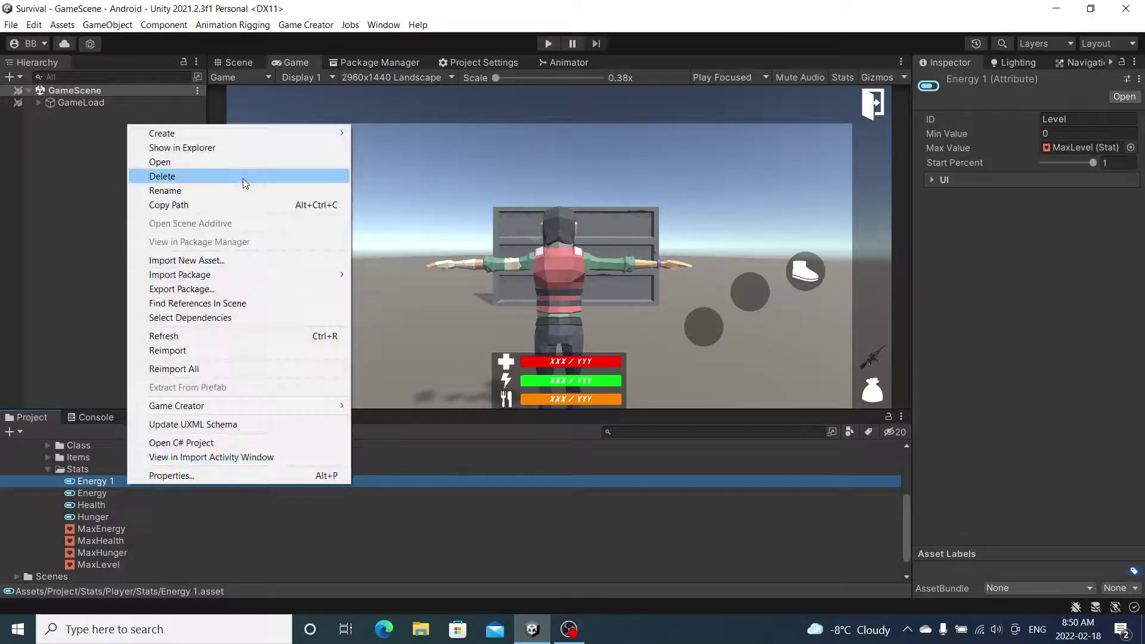
left_click(243, 190)
type("Level")
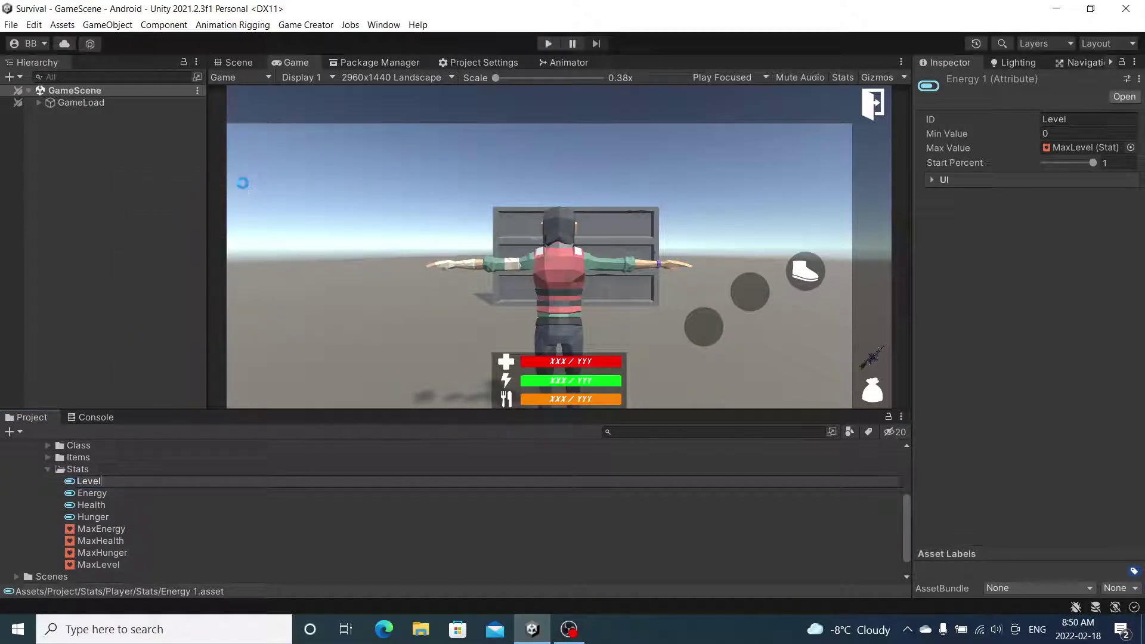
key("Return")
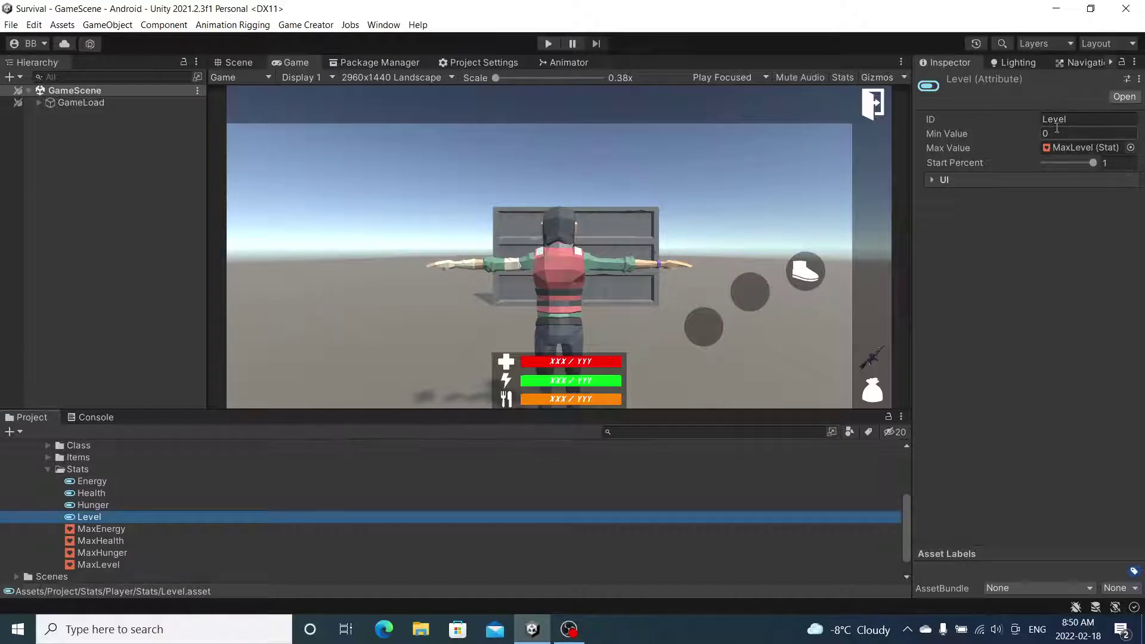
Duplicate the Level attribute and MaxLevel stat together in the Stats folder
left_click(136, 568)
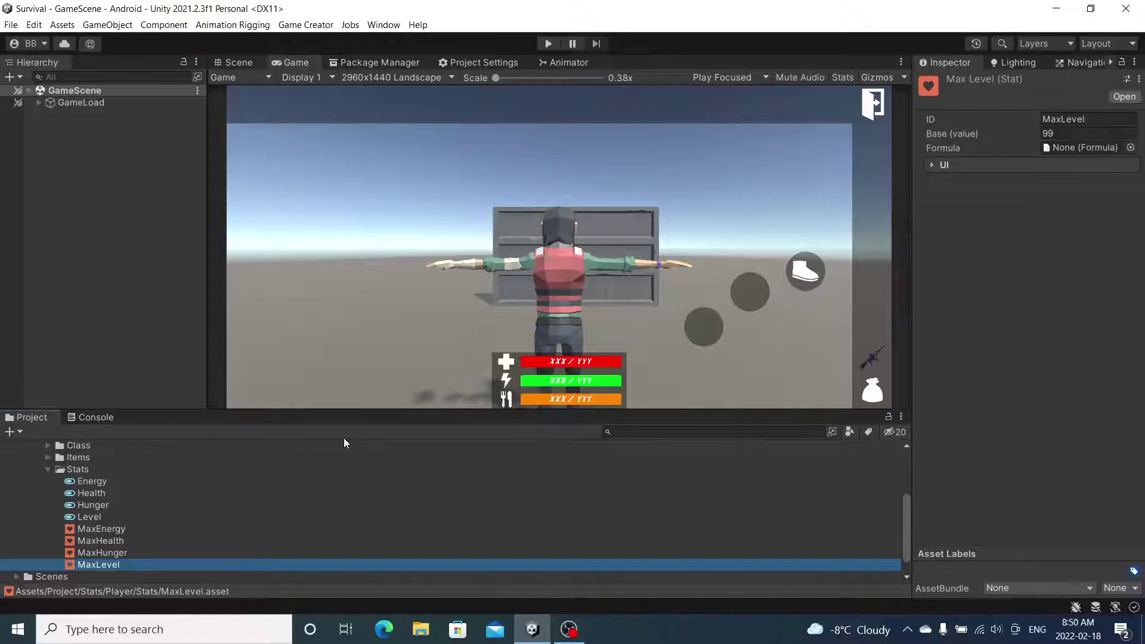
left_click(106, 516, "ctrl")
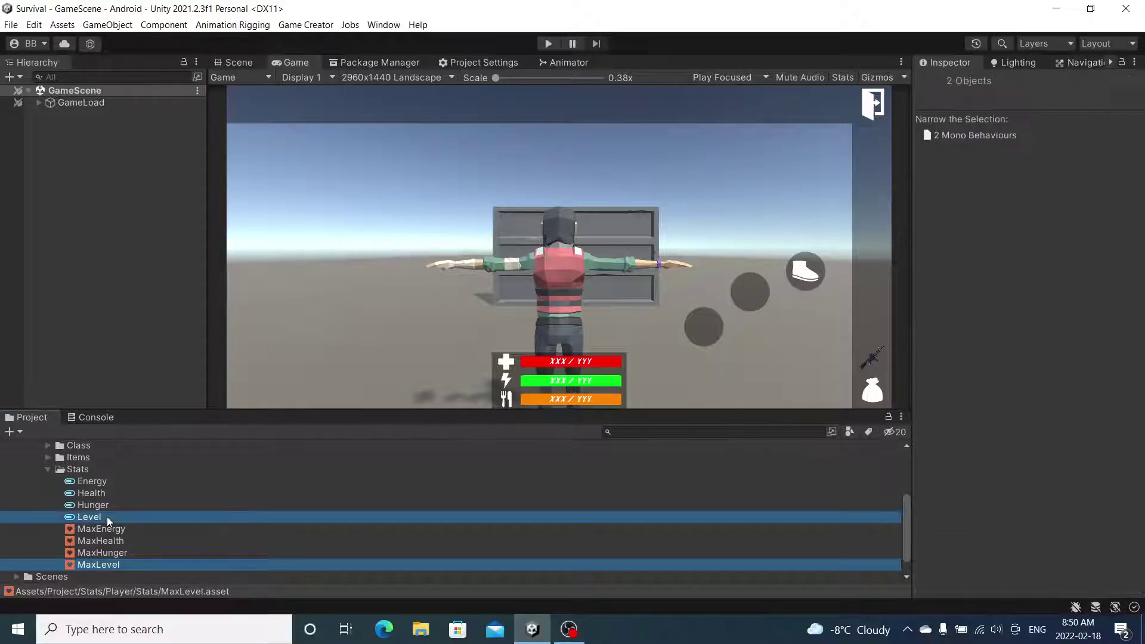
key("ctrl+d")
Set the Level 1 attribute's ID to XP and assign the MaxLevel 1 stat as its Max Value
left_click(113, 515)
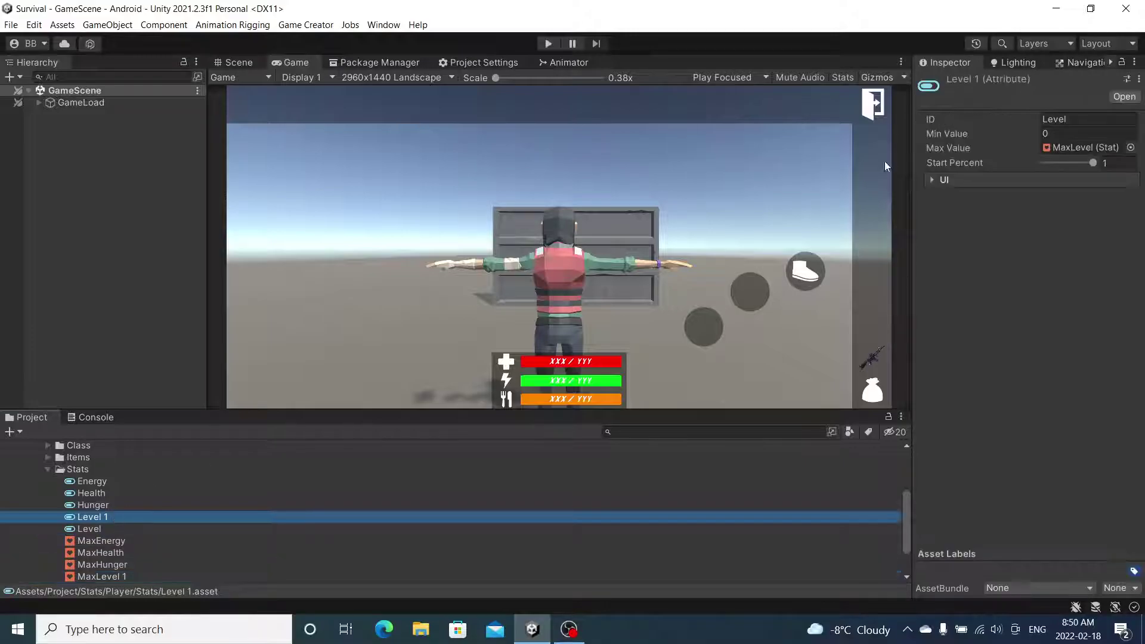
left_click(994, 123)
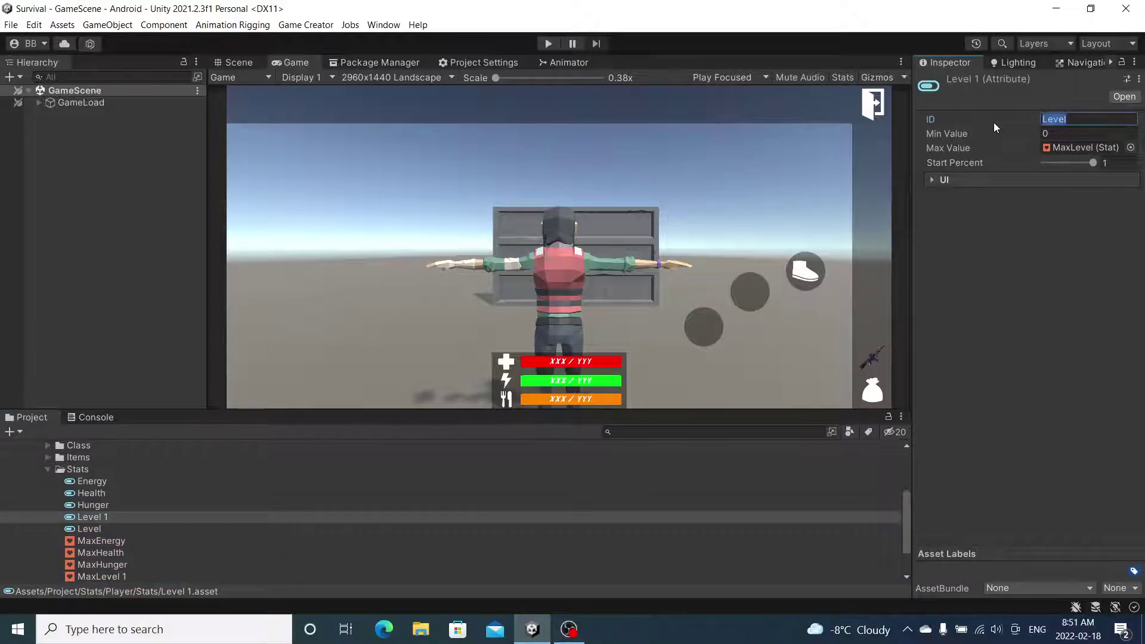
type("XP")
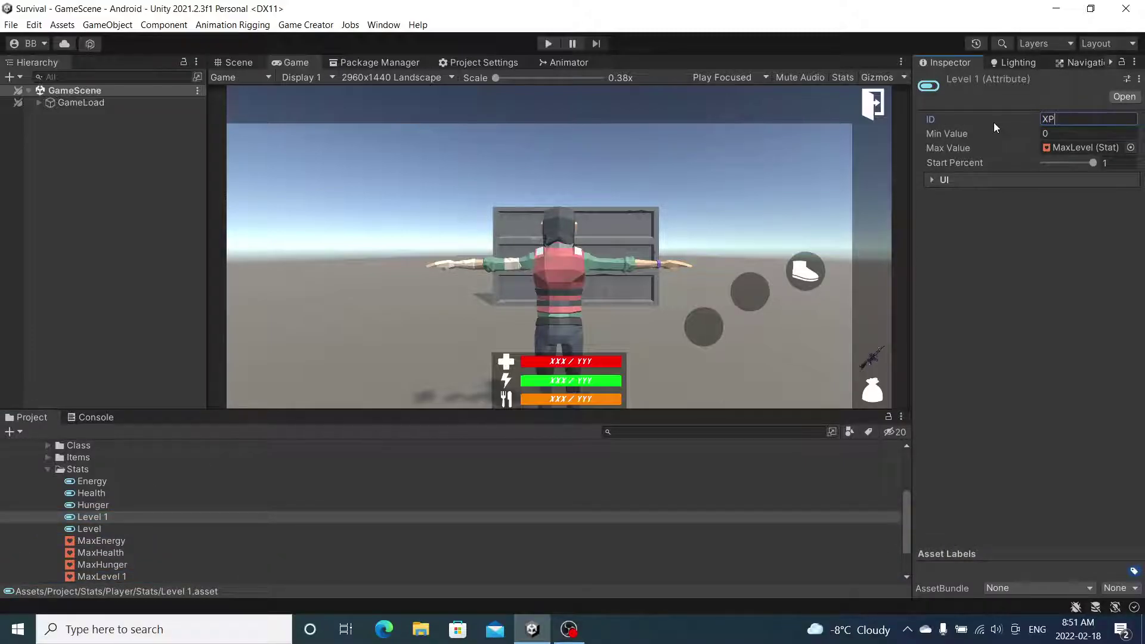
left_click_drag(102, 576, 1079, 148)
Rename the Level 1 attribute asset as XP
right_click(120, 516)
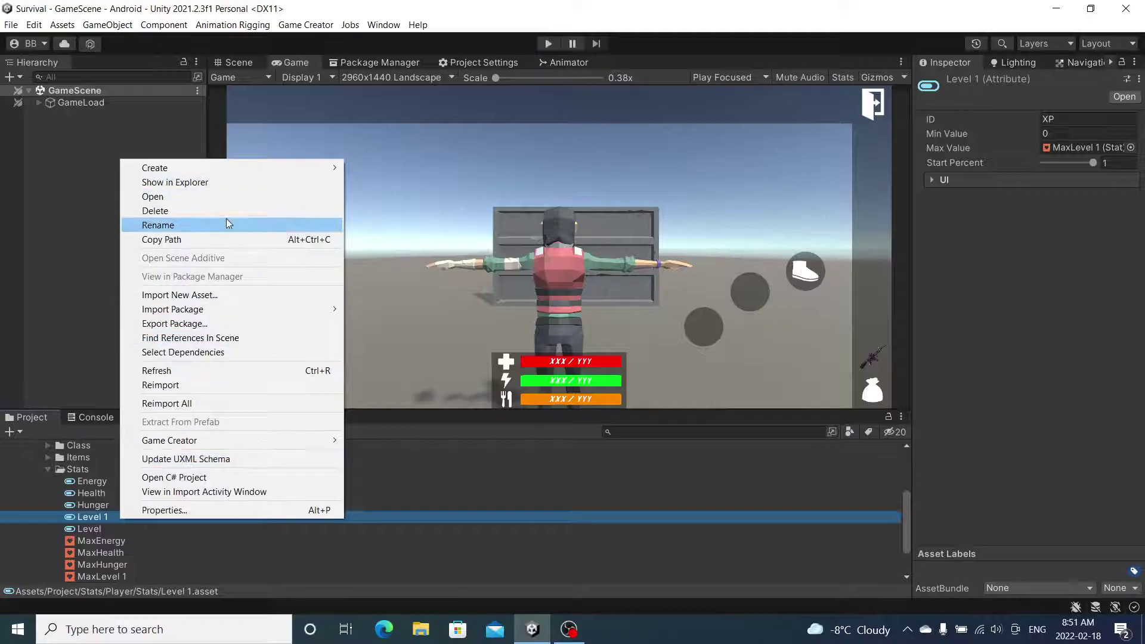
left_click(230, 224)
type("XP")
key("Return")
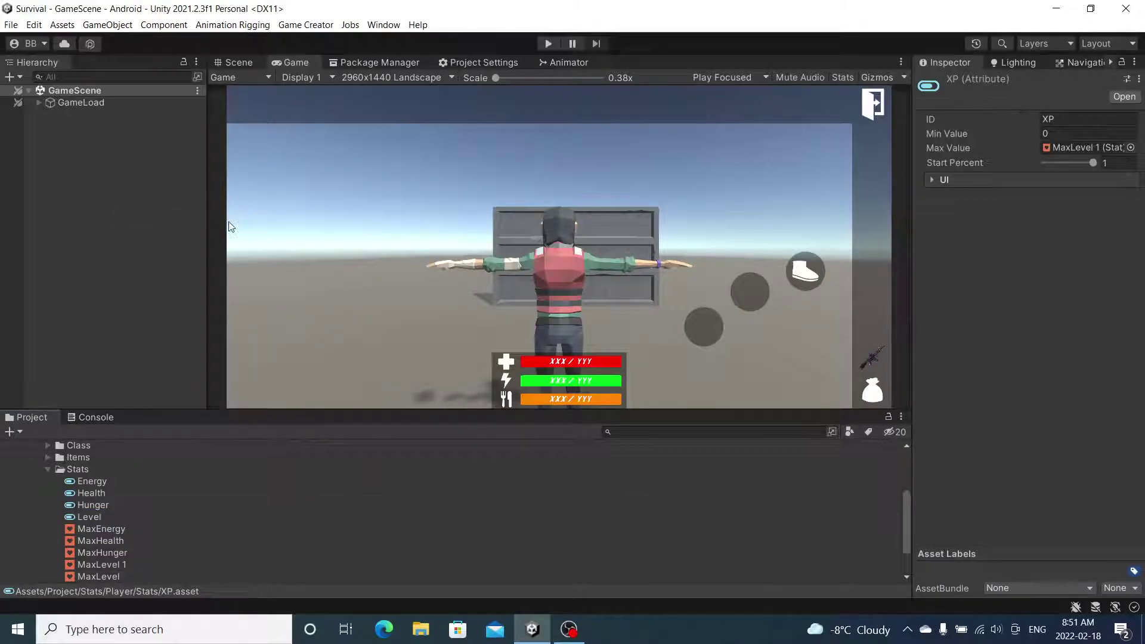
Set the MaxLevel 1 stat's ID to MaxXP and its base value to 1000
left_click(99, 560)
left_click(1001, 120)
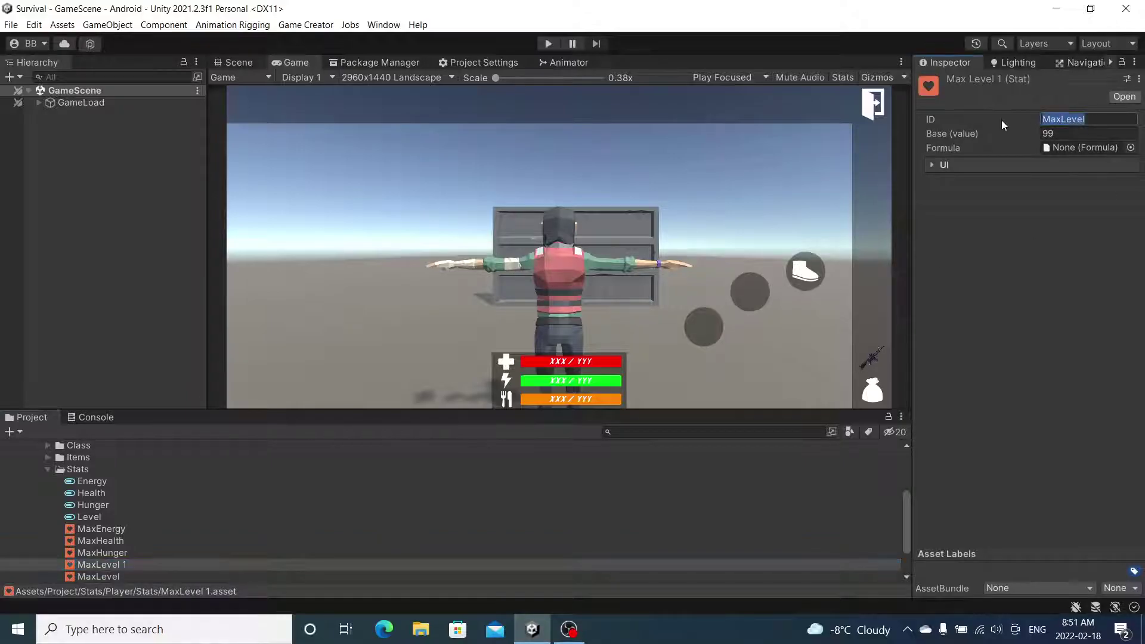
type("MaxXP")
key("Tab")
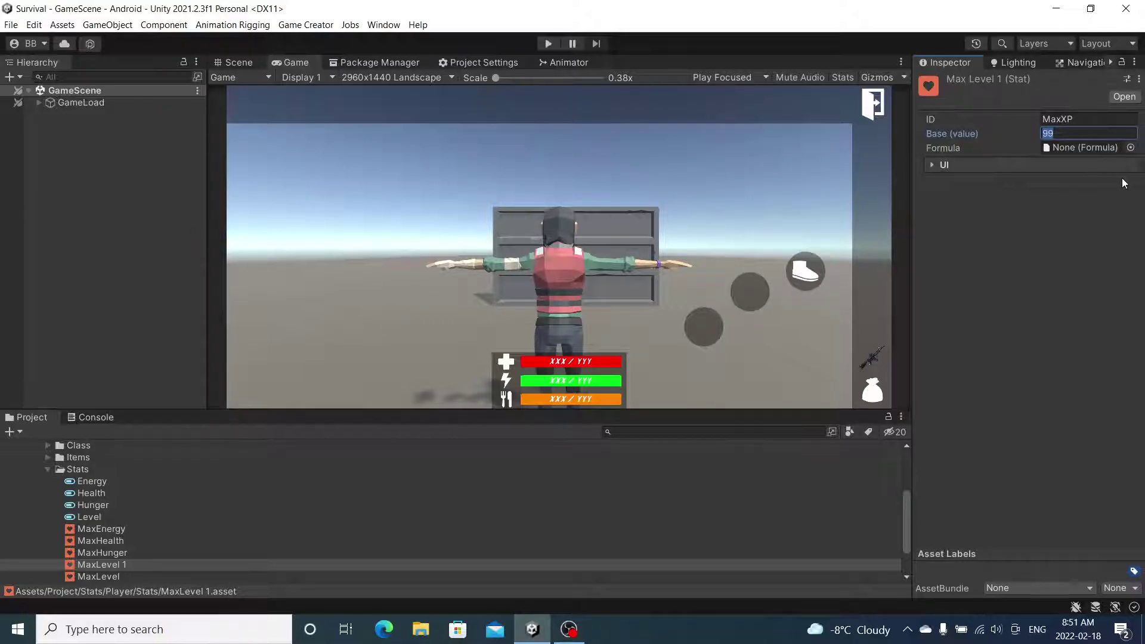
type("1000")
Rename the MaxLevel 1 stat asset as MaxXP
left_click(101, 552)
left_click(99, 564)
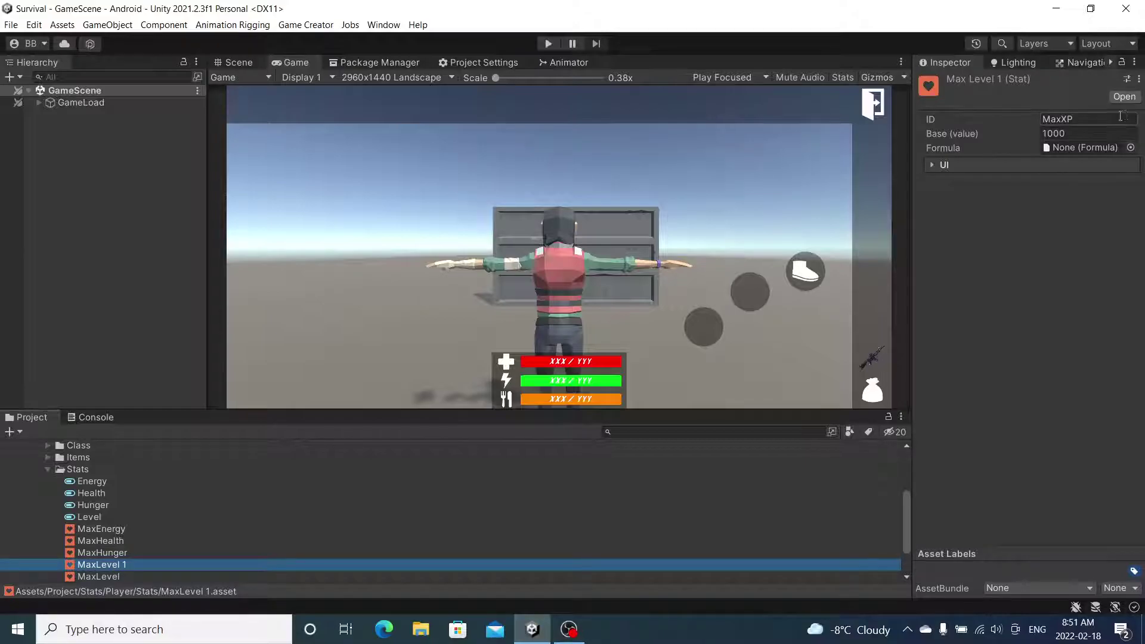
right_click(113, 568)
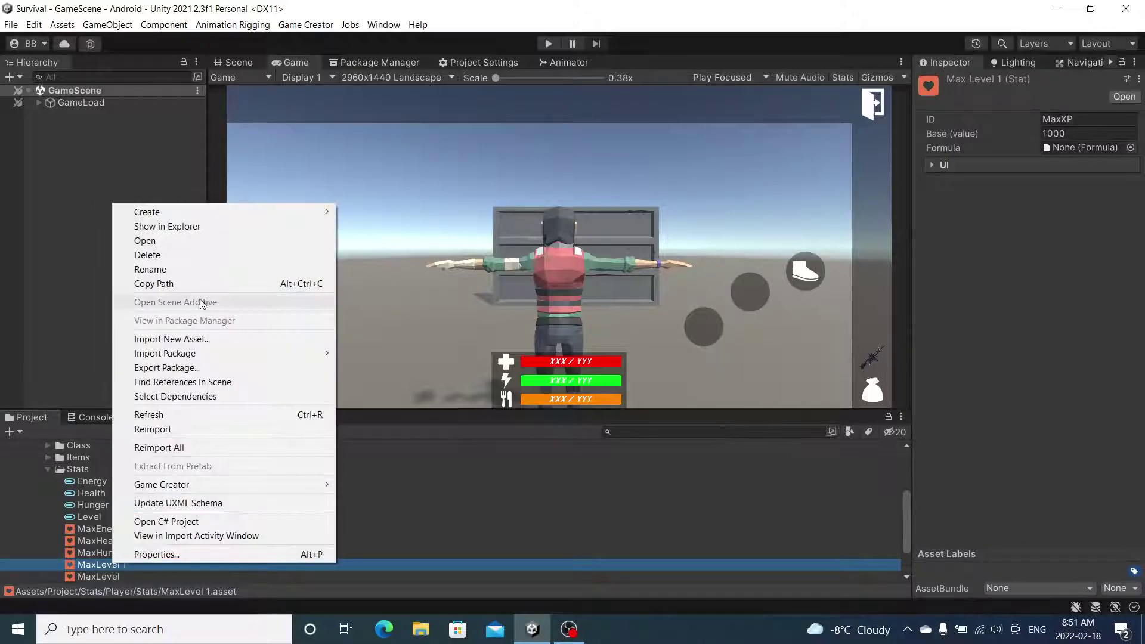
left_click(216, 270)
type("MaxXP")
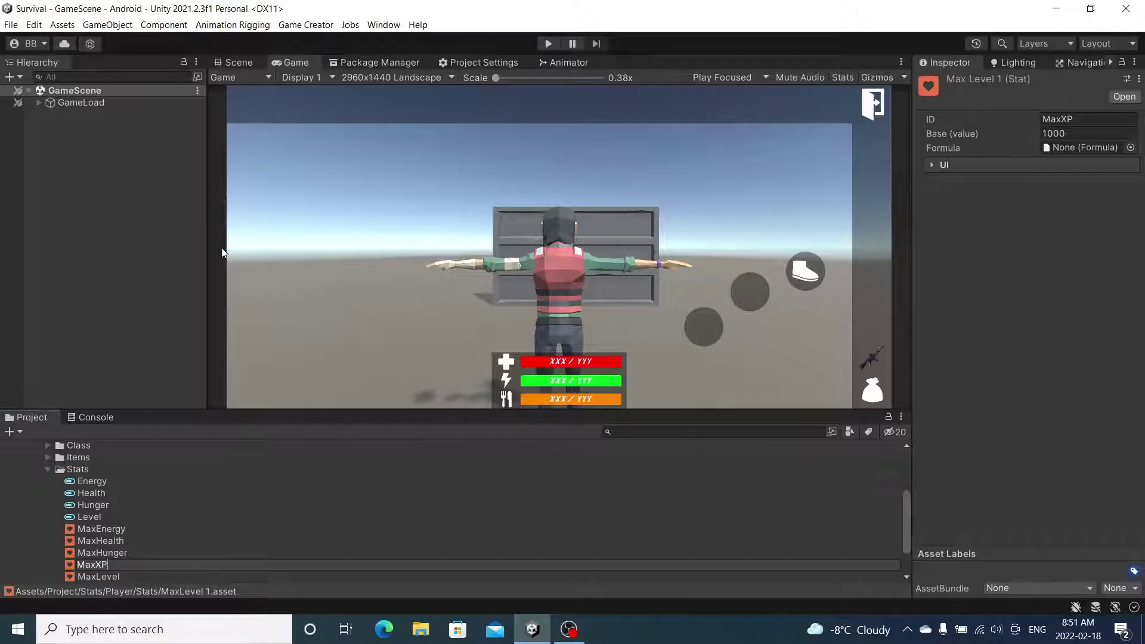
key("Return")
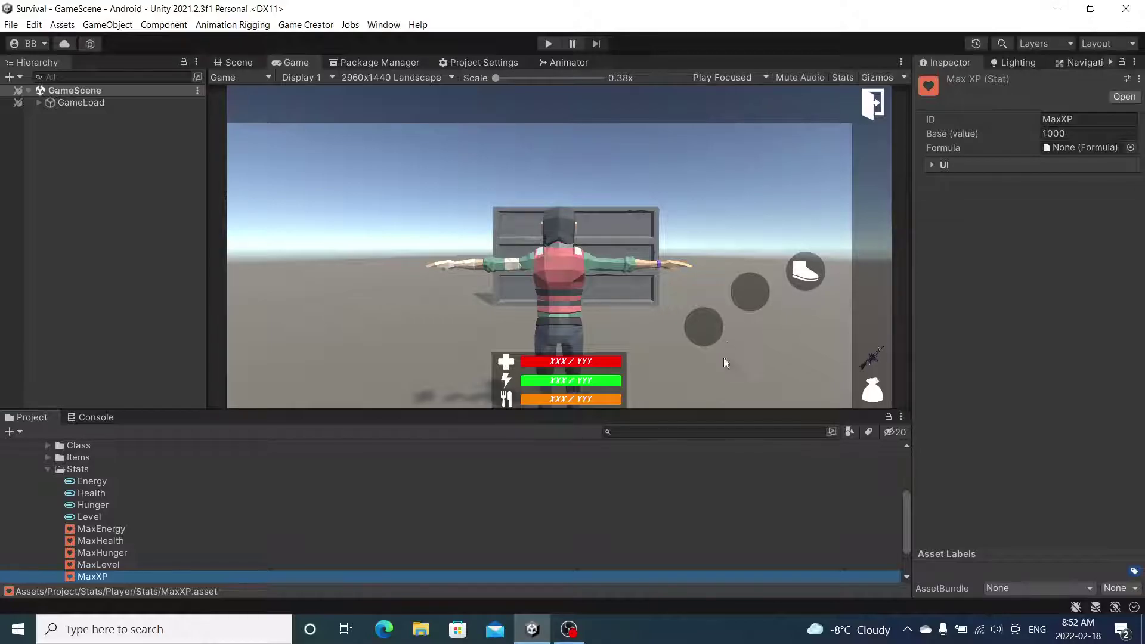
Review the settings of the Level and XP attributes in the Stats folder
left_click_drag(727, 411, 727, 416)
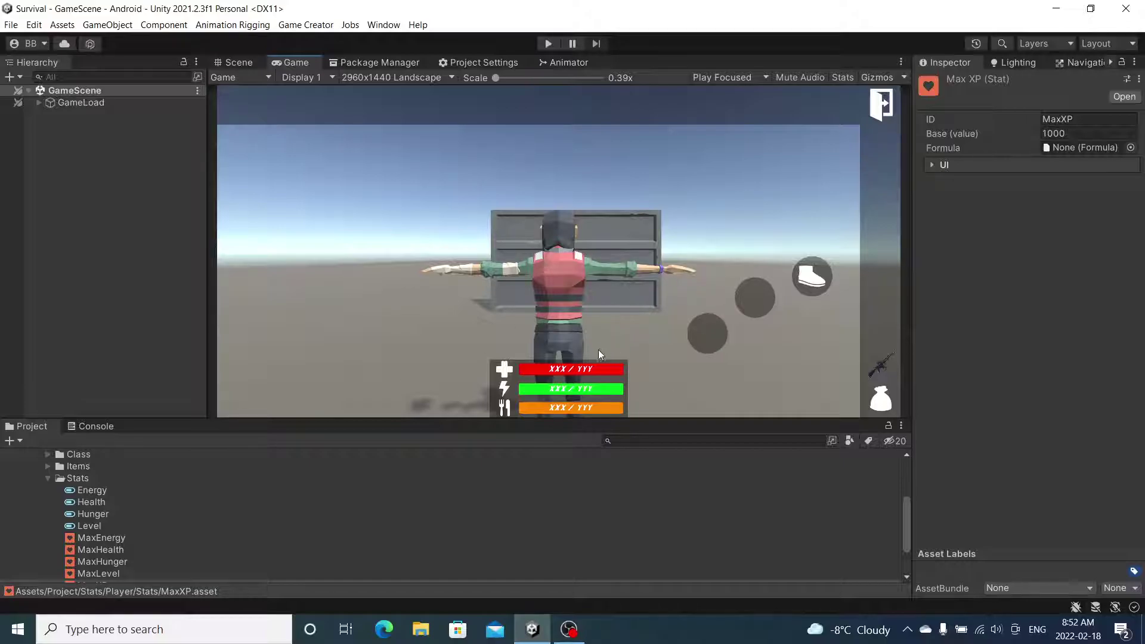
left_click(89, 530)
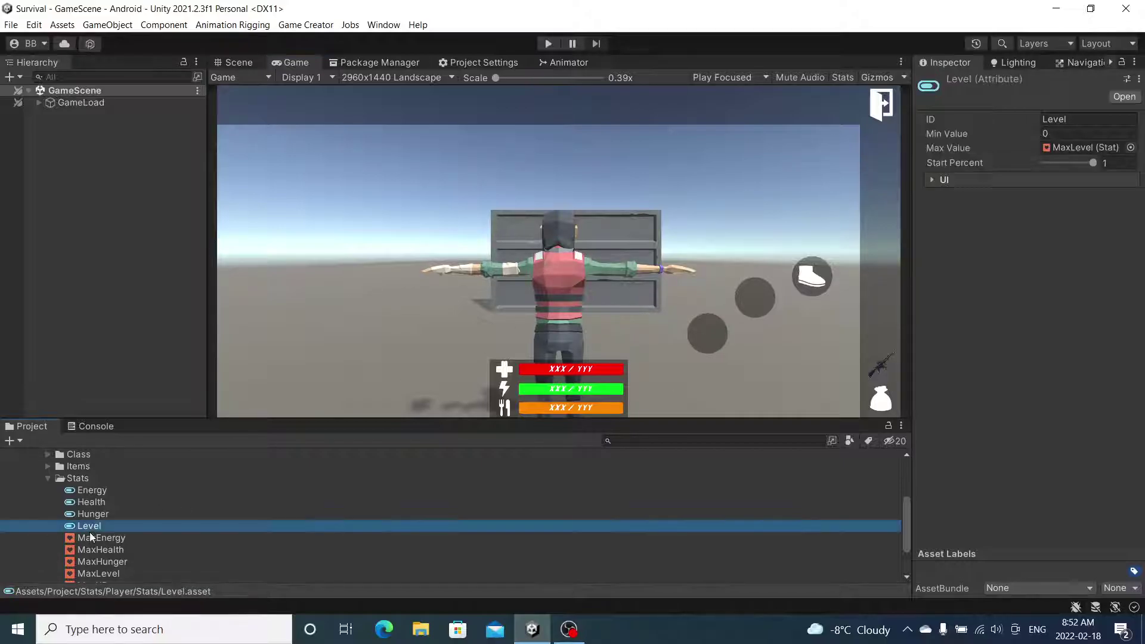
scroll(89, 532, "down", 3)
left_click(99, 540)
scroll(107, 505, "up", 1)
scroll(113, 504, "down", 1)
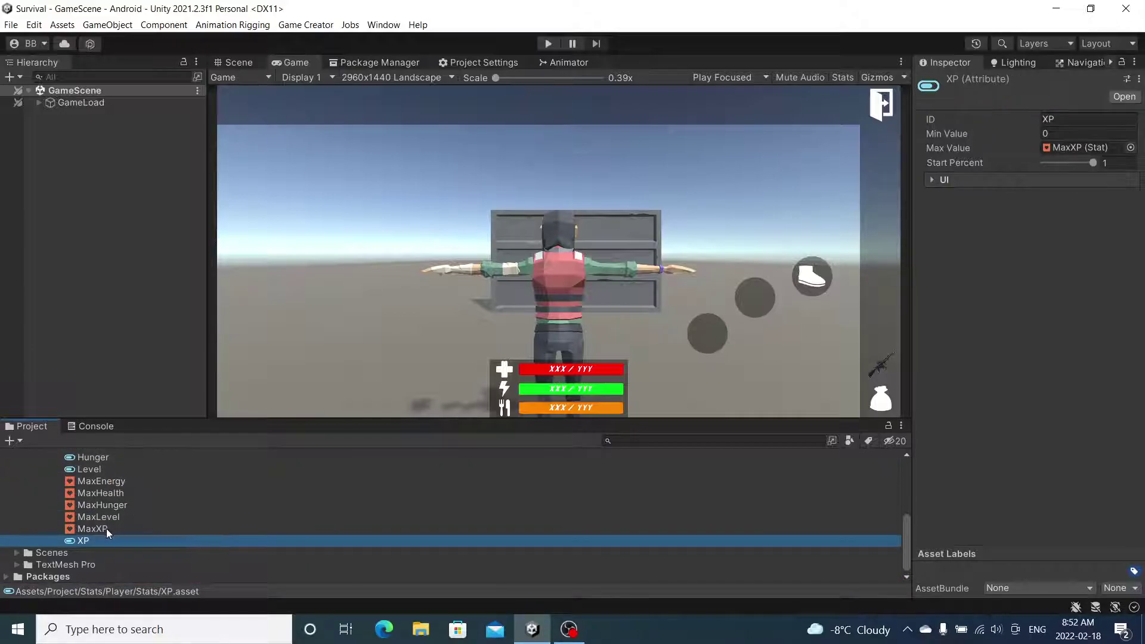
Check the settings of the XP attribute and its MaxXP stat in the player's Stats folder
left_click(106, 528)
left_click(92, 542)
left_click(99, 533)
scroll(99, 534, "up", 3)
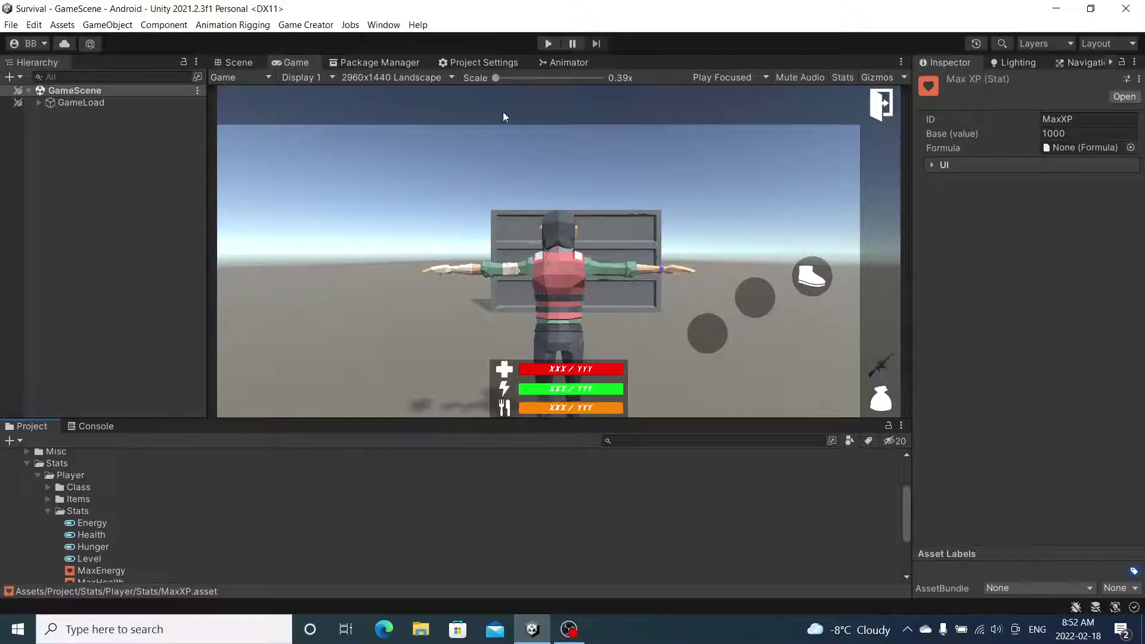
scroll(113, 524, "down", 3)
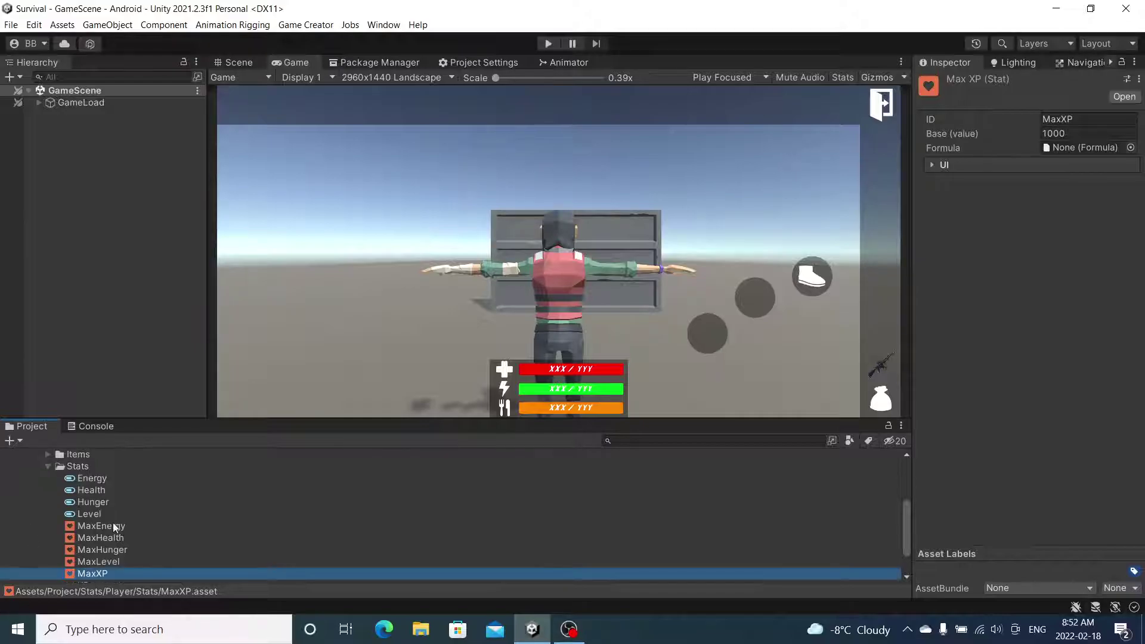
scroll(102, 512, "up", 2)
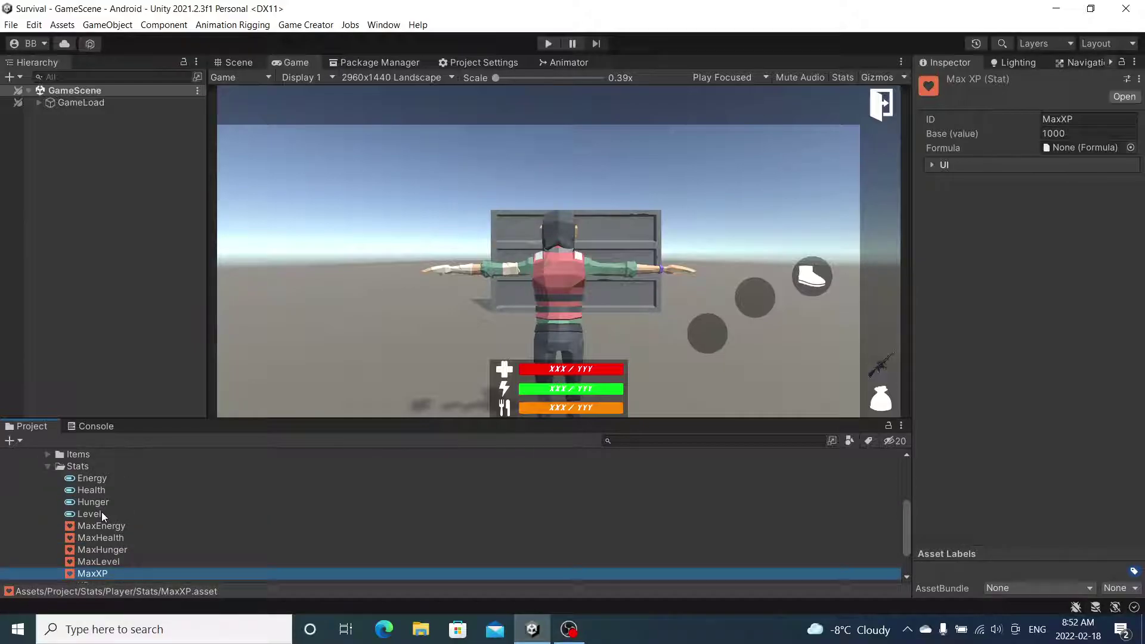
Create a folder named Currenecy inside the Player folder under Stats
left_click(47, 467)
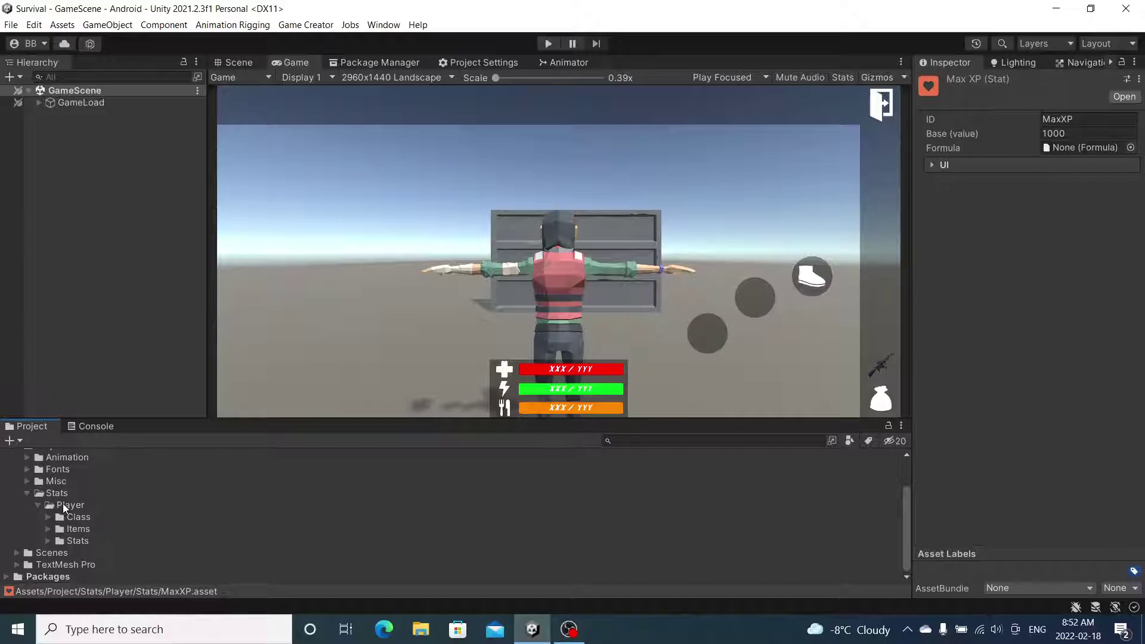
right_click(62, 502)
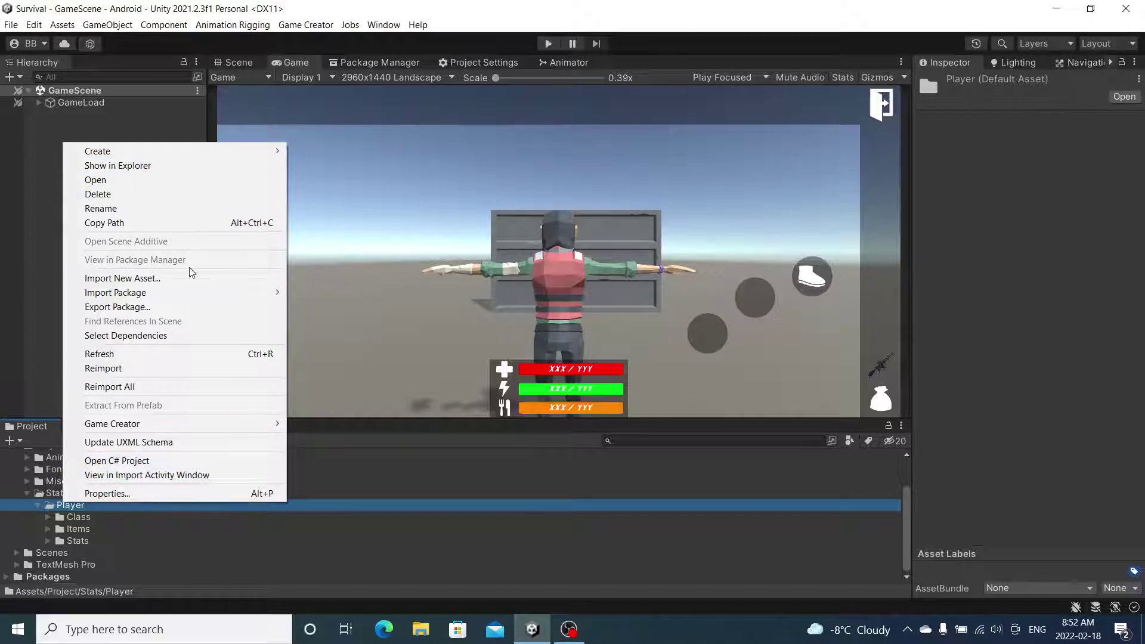
mouse_move(231, 148)
left_click(360, 14)
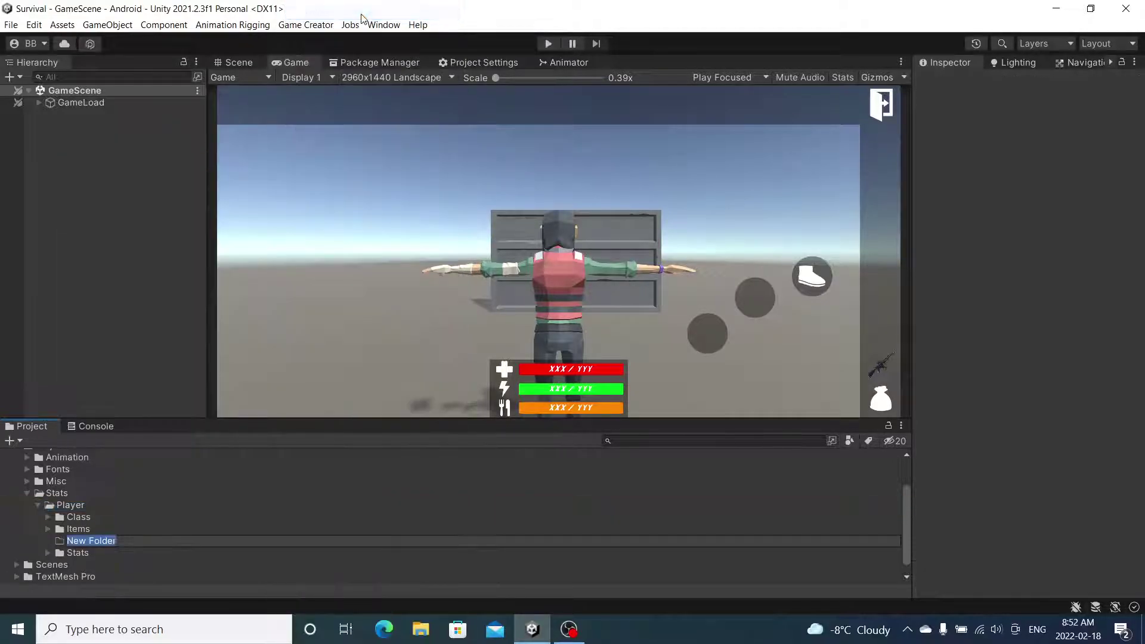
type("Currency")
key("Return")
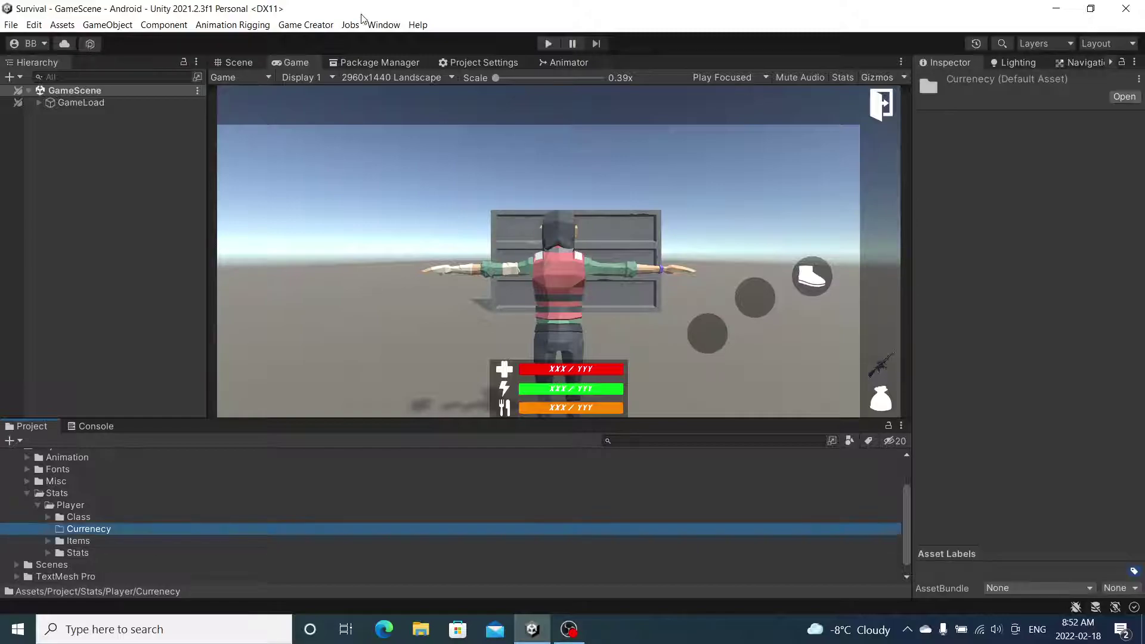
Create a Game Creator attribute named Money in the Currenecy folder and set its ID to Money
right_click(80, 531)
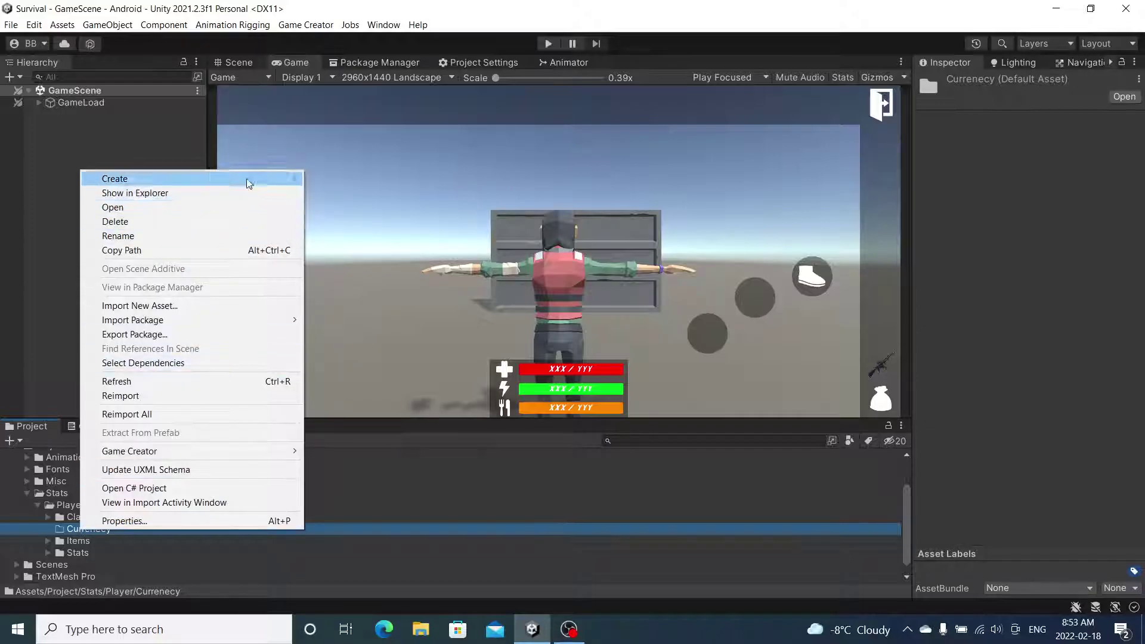
mouse_move(276, 178)
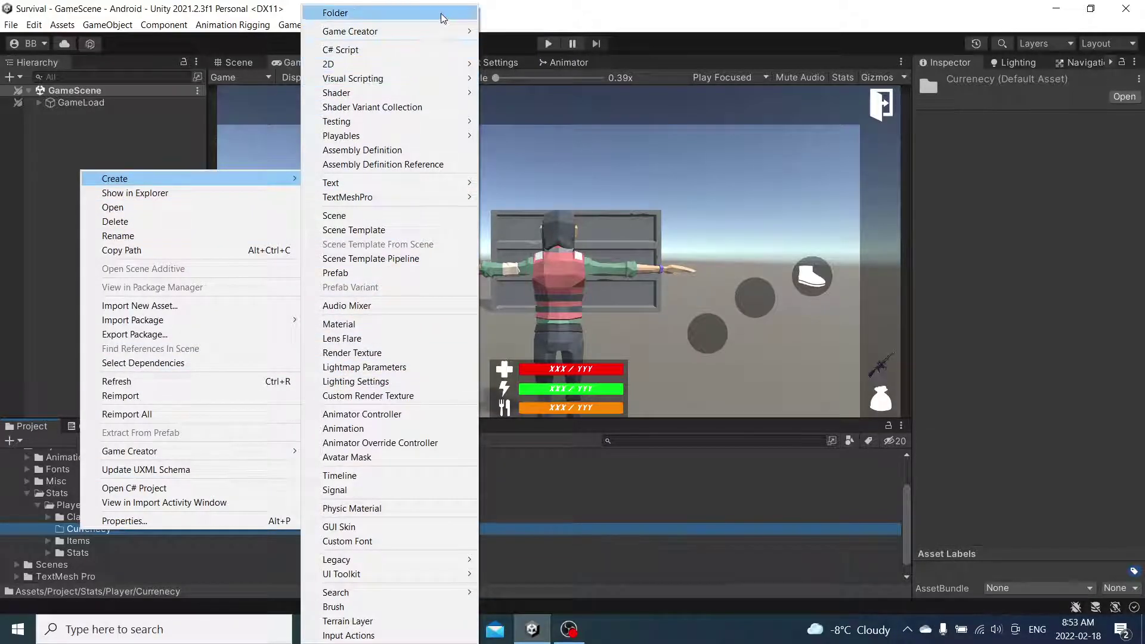
mouse_move(469, 32)
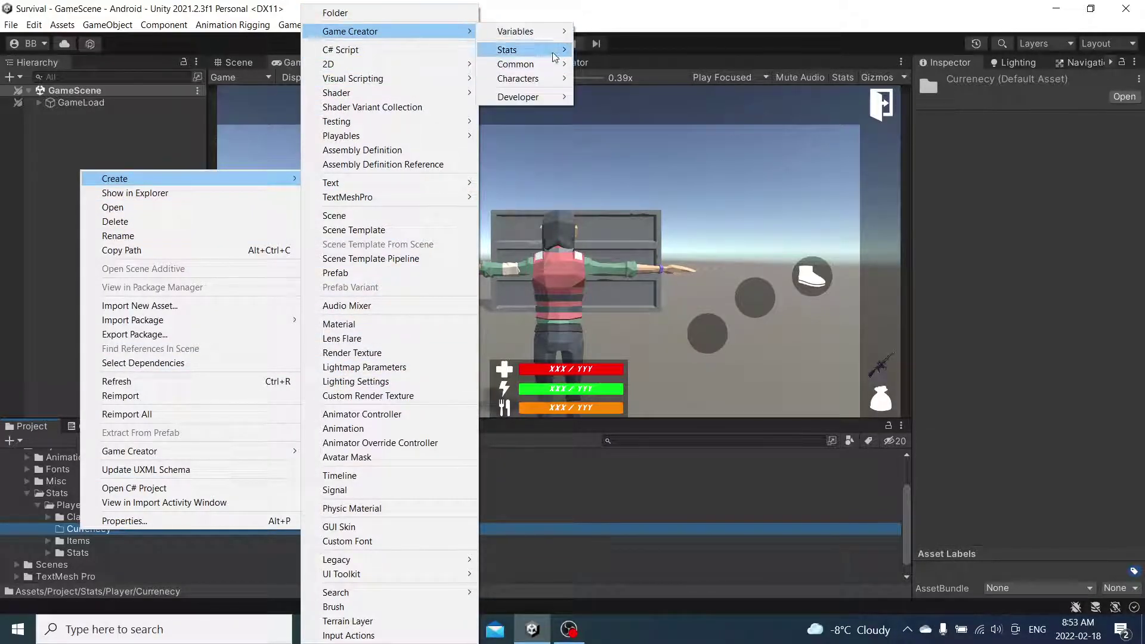
mouse_move(555, 50)
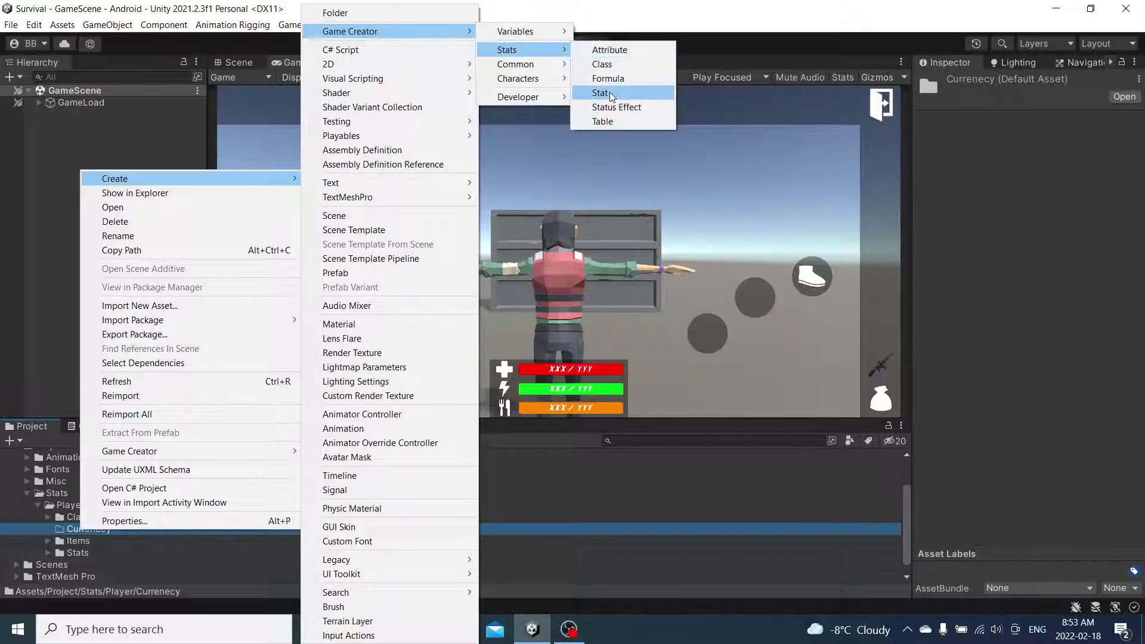
left_click(611, 49)
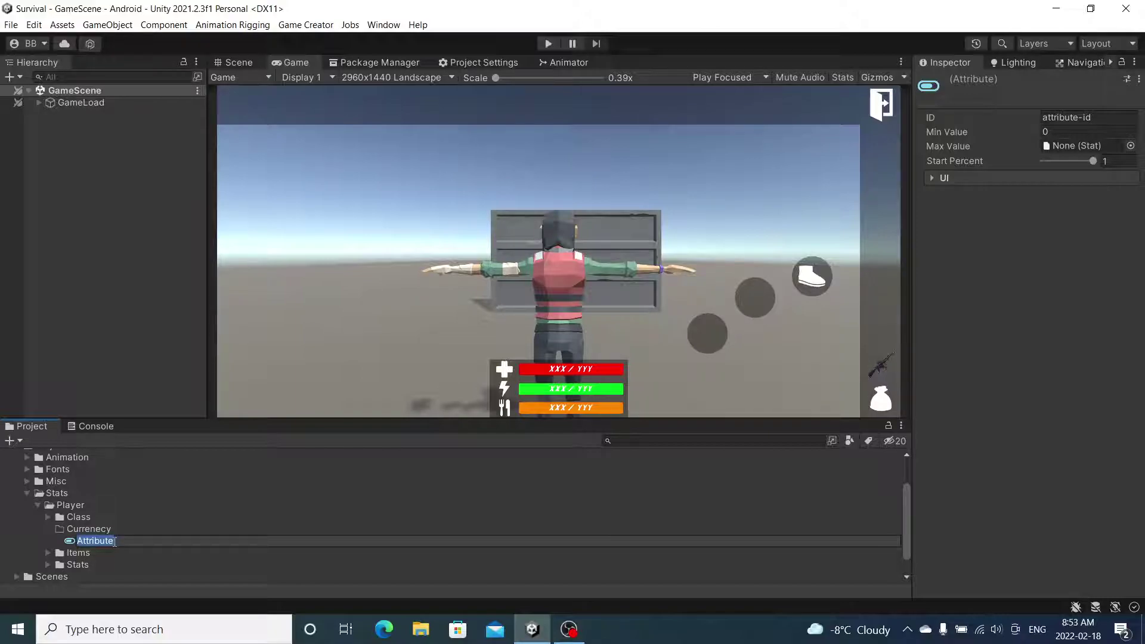
type("Money")
key("Return")
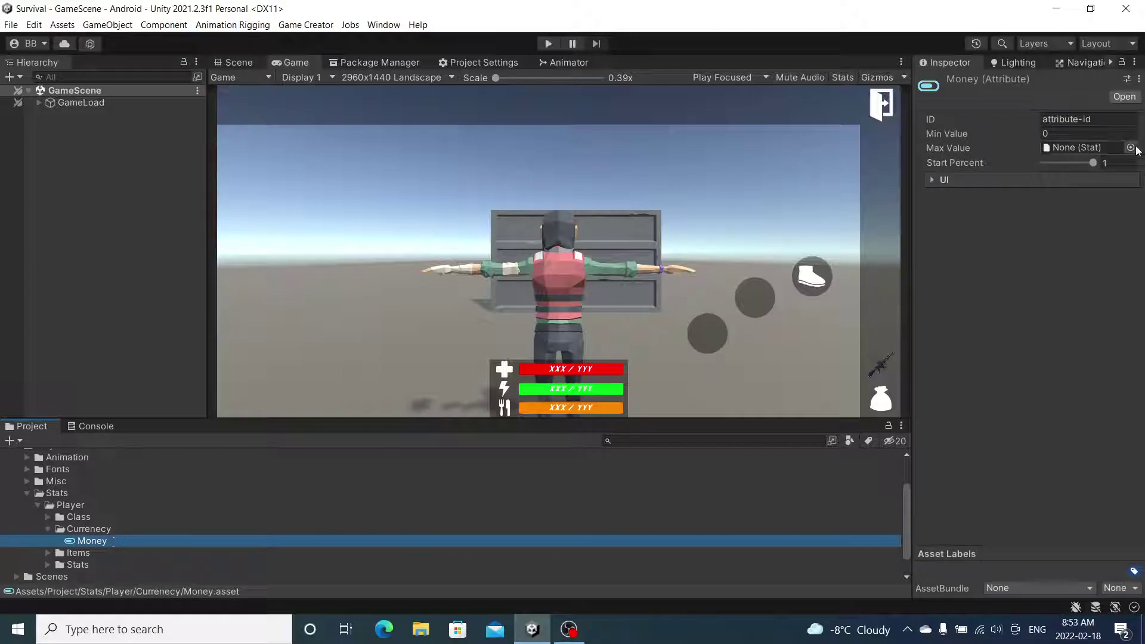
left_click(1073, 118)
type("Money")
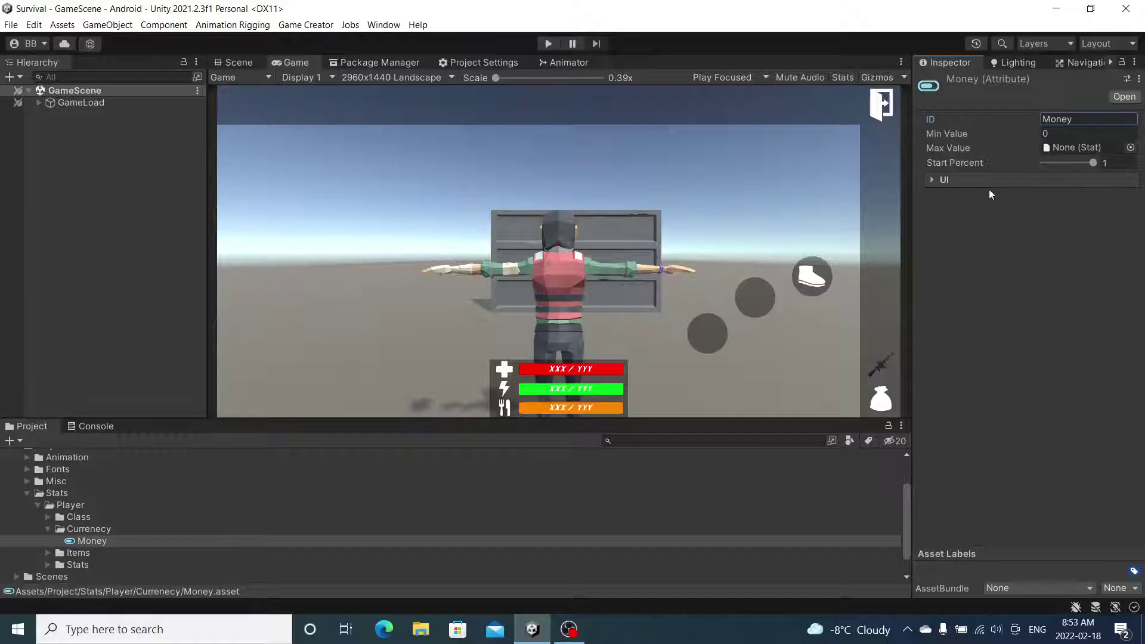
Create a Game Creator stat named MaxMoney in the Currenecy folder
right_click(89, 530)
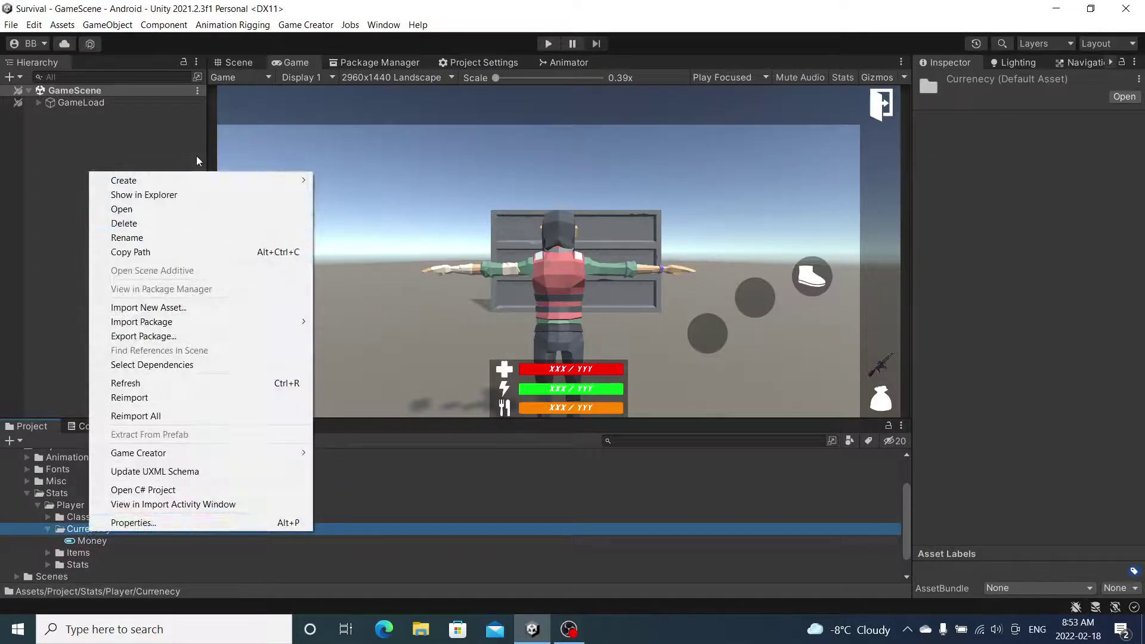
mouse_move(205, 182)
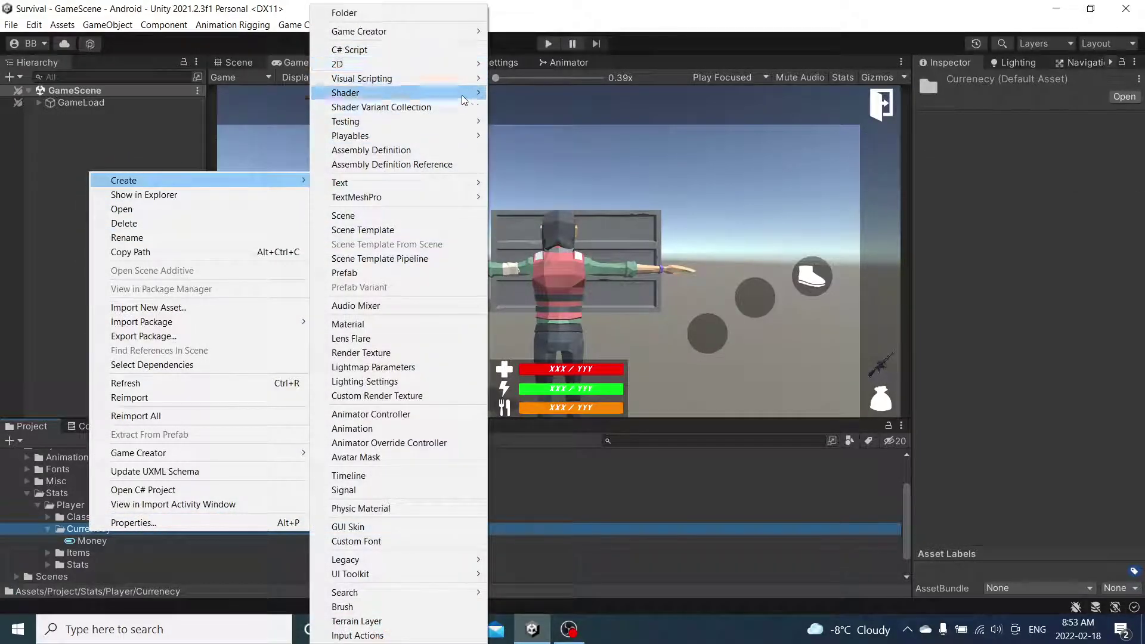
mouse_move(467, 31)
mouse_move(518, 50)
left_click(624, 95)
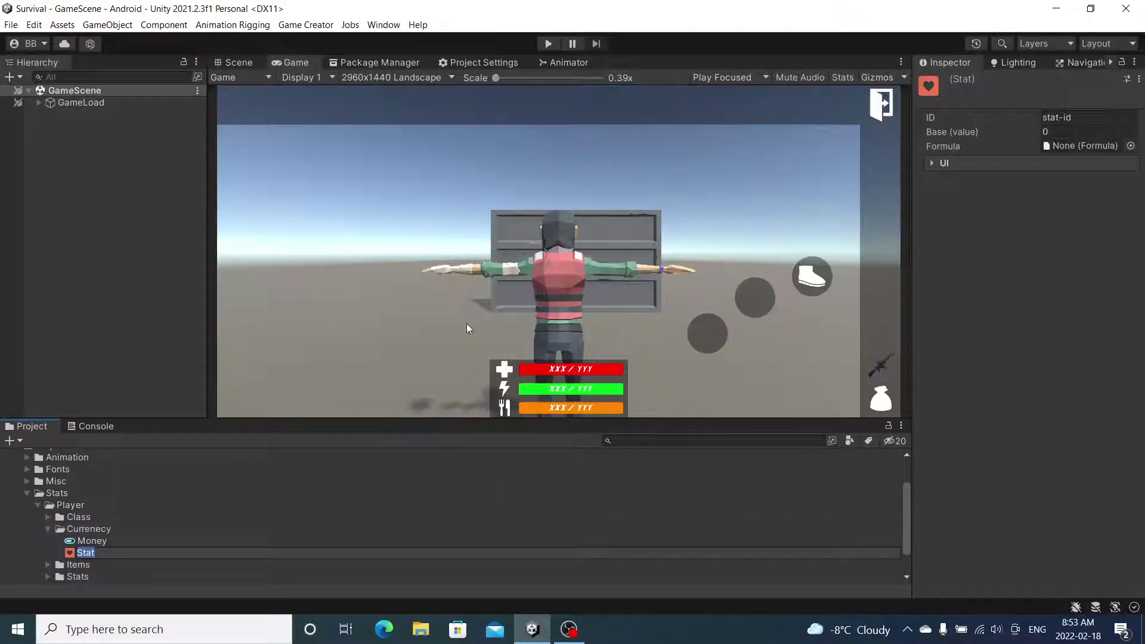
type("MaxMoney")
key("Return")
Set the MaxMoney stat's base value to 99999 and its ID to MaxMoney
left_click(1021, 142)
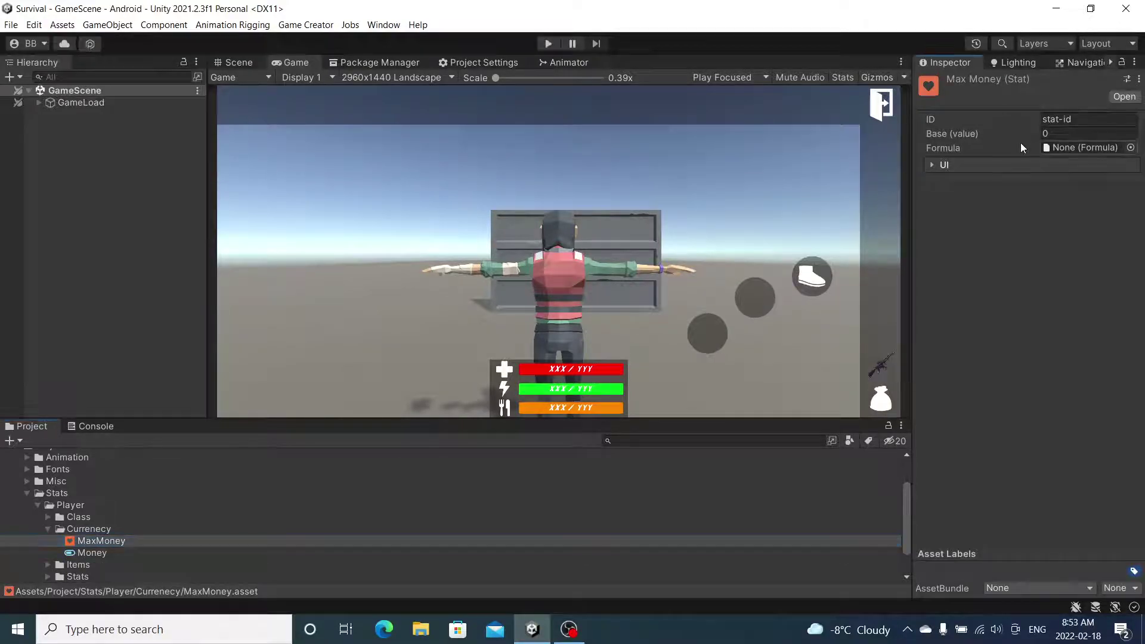
left_click(1060, 138)
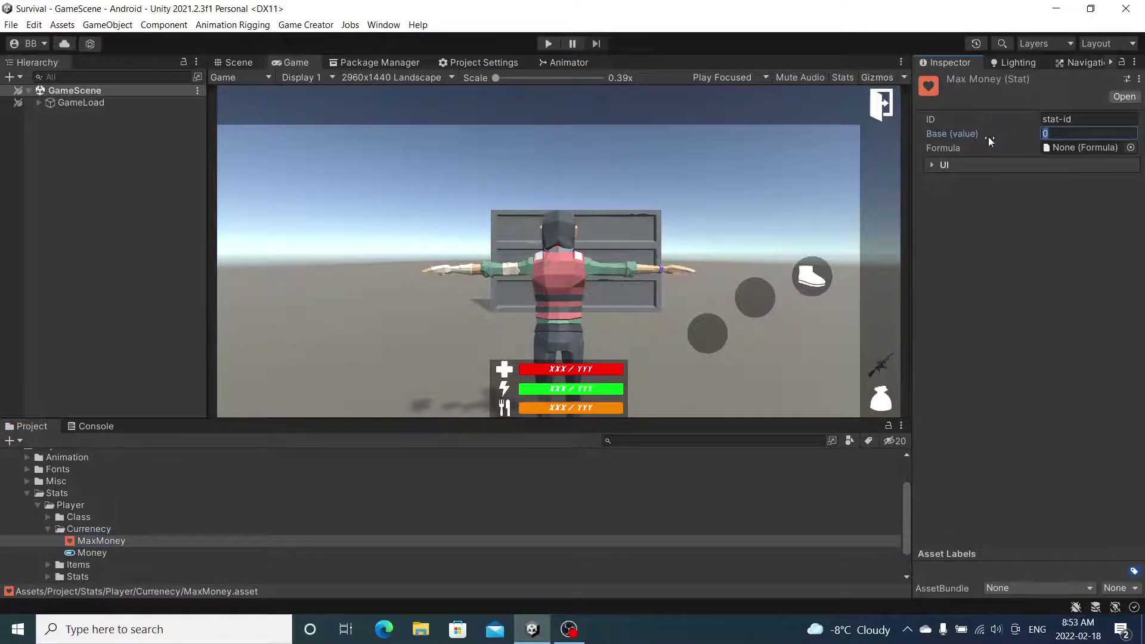
type("99999")
key("shift+Tab")
type("MaxMoney")
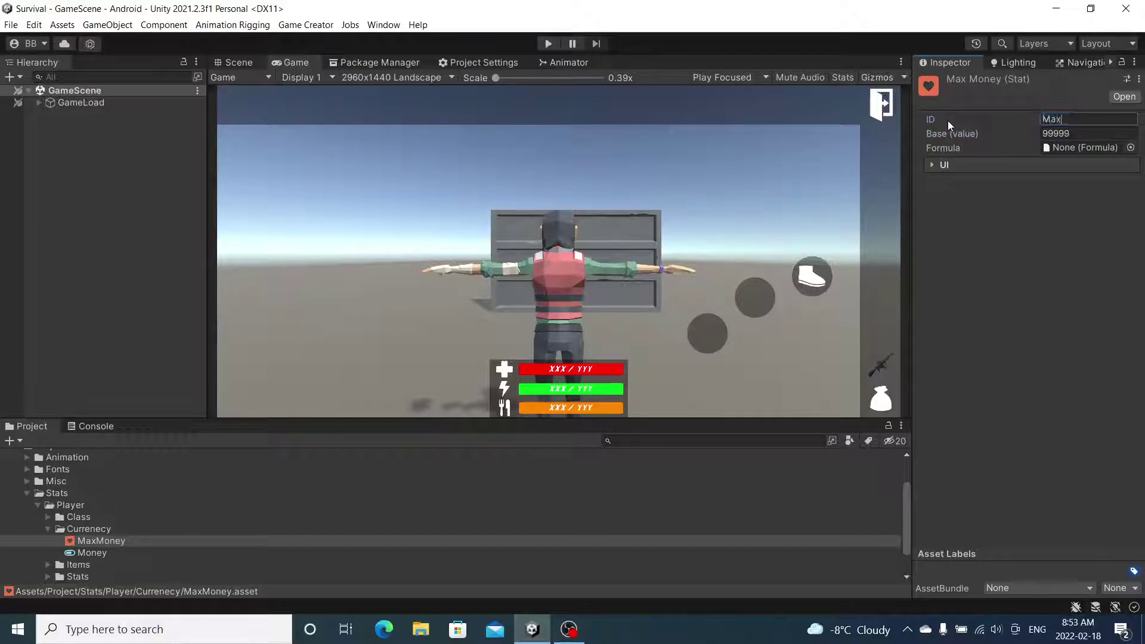
key("Return")
Assign the MaxMoney stat as the Max Value of the Money attribute
left_click(92, 552)
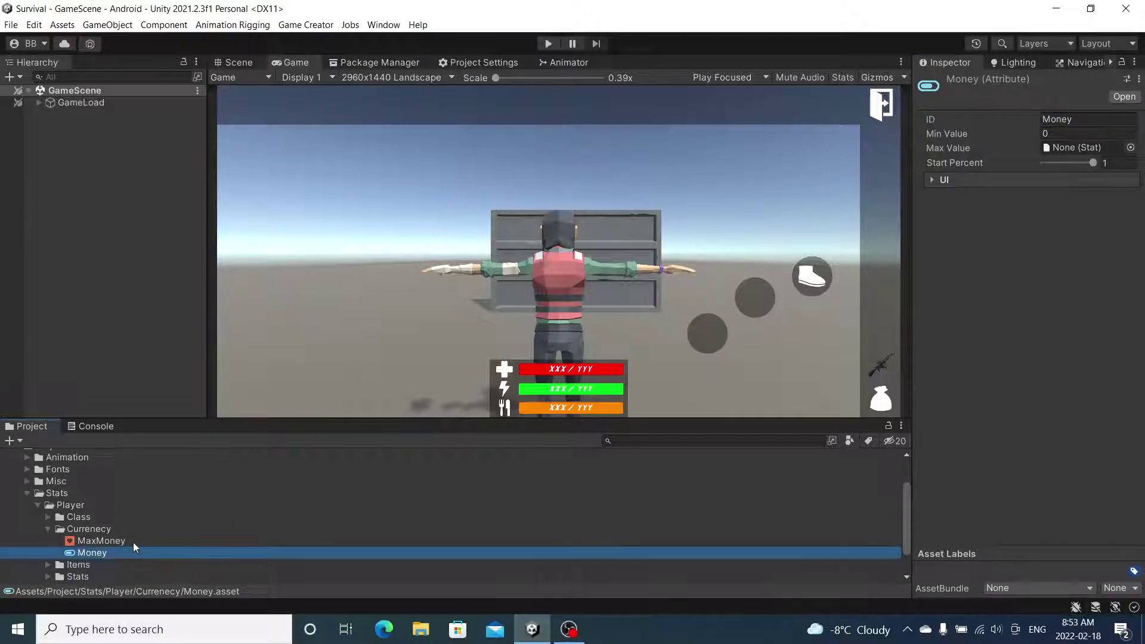
left_click(134, 542)
left_click(103, 553)
left_click_drag(105, 542, 1071, 151)
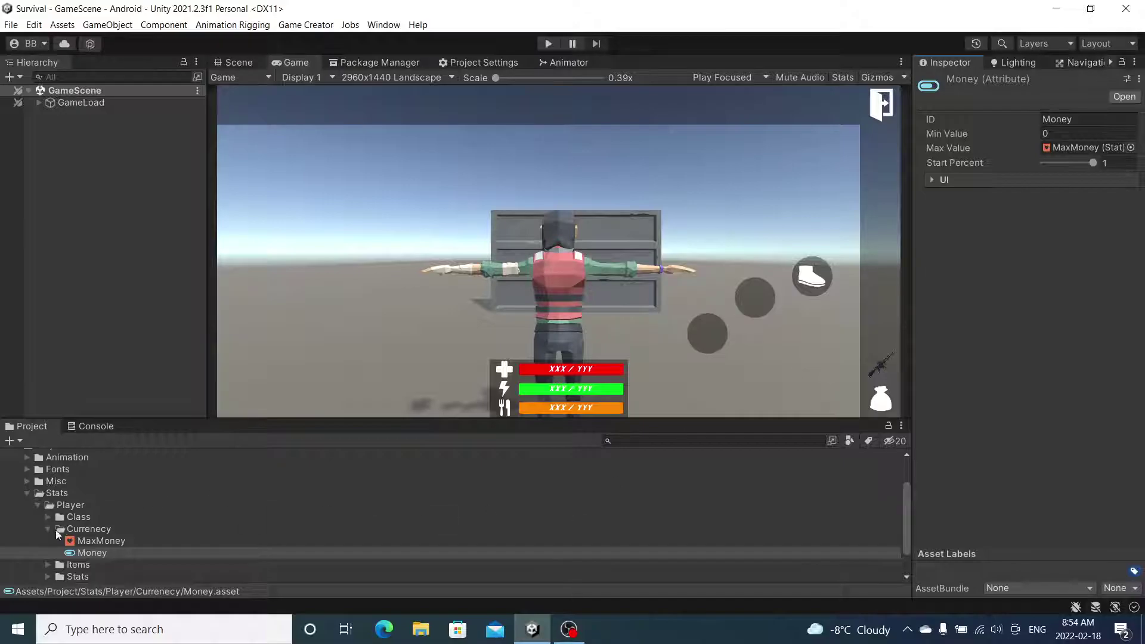
Duplicate the MaxMoney stat and the Money attribute together in the Currenecy folder
left_click(93, 540)
left_click(90, 551)
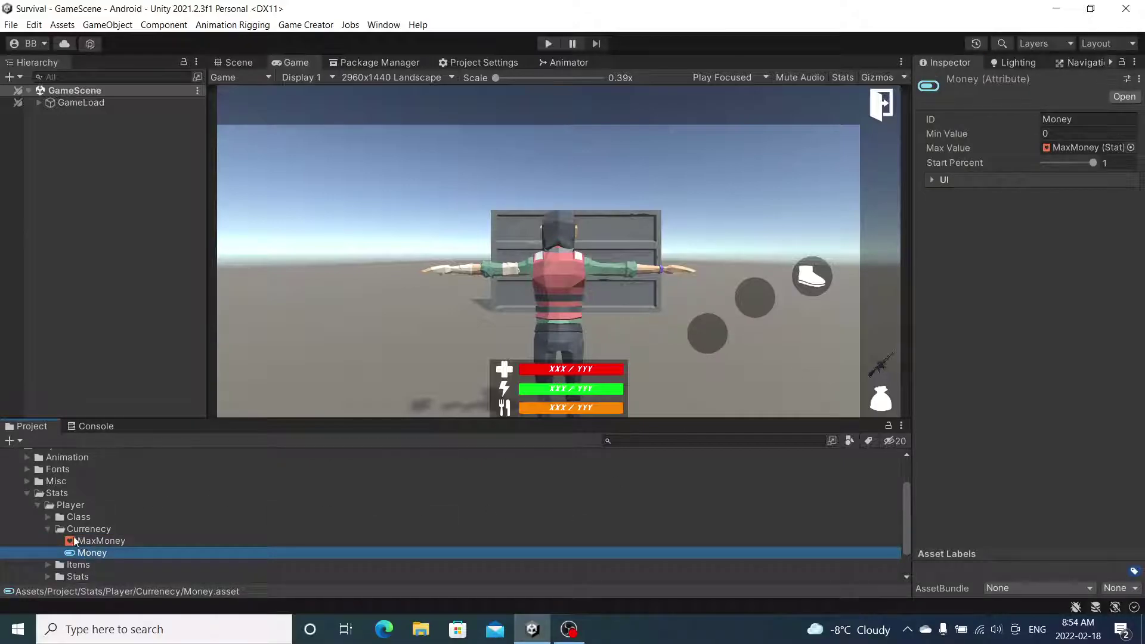
left_click(89, 520)
left_click(91, 540)
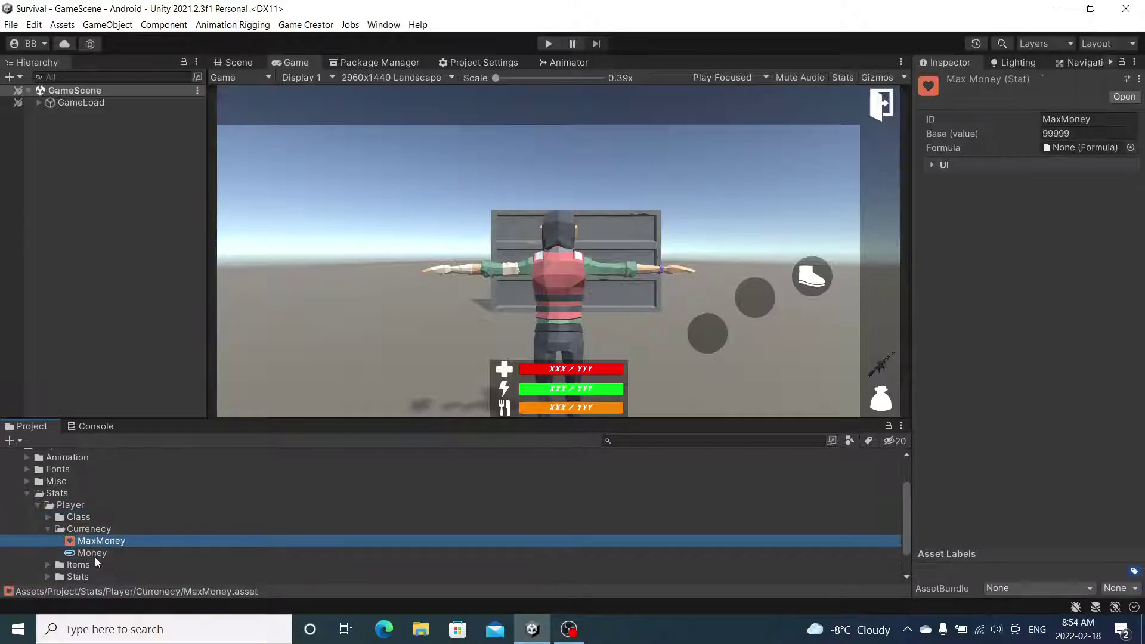
left_click(95, 557, "ctrl")
key("ctrl+d")
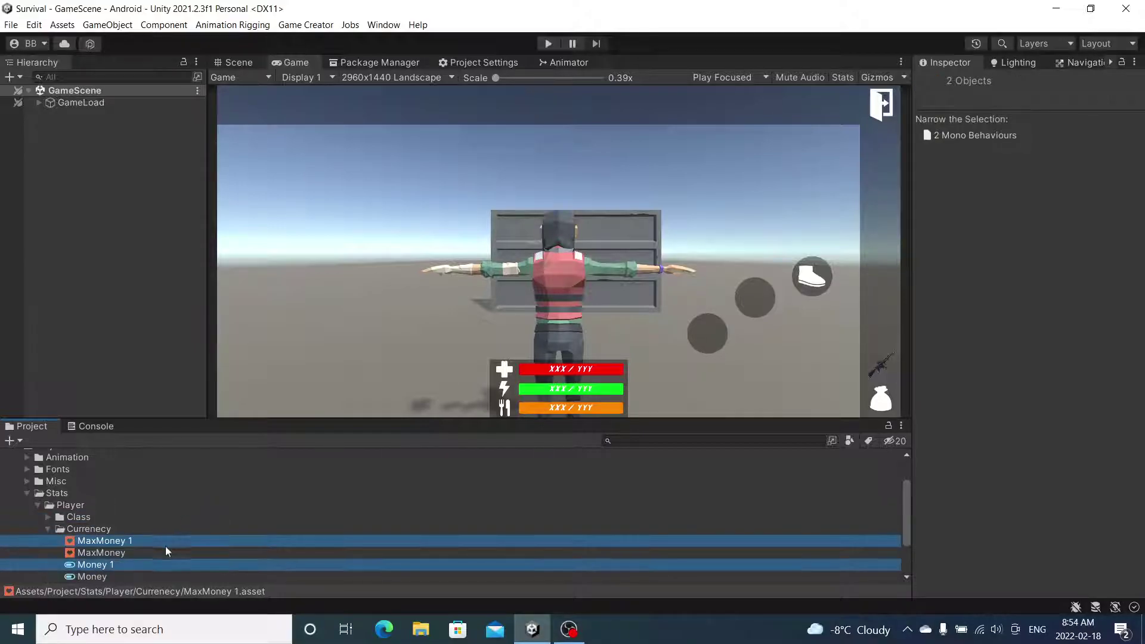
Set the ID of the duplicated MaxMoney 1 stat to MaxCraftingMaterials
left_click(123, 540)
left_click(1064, 119)
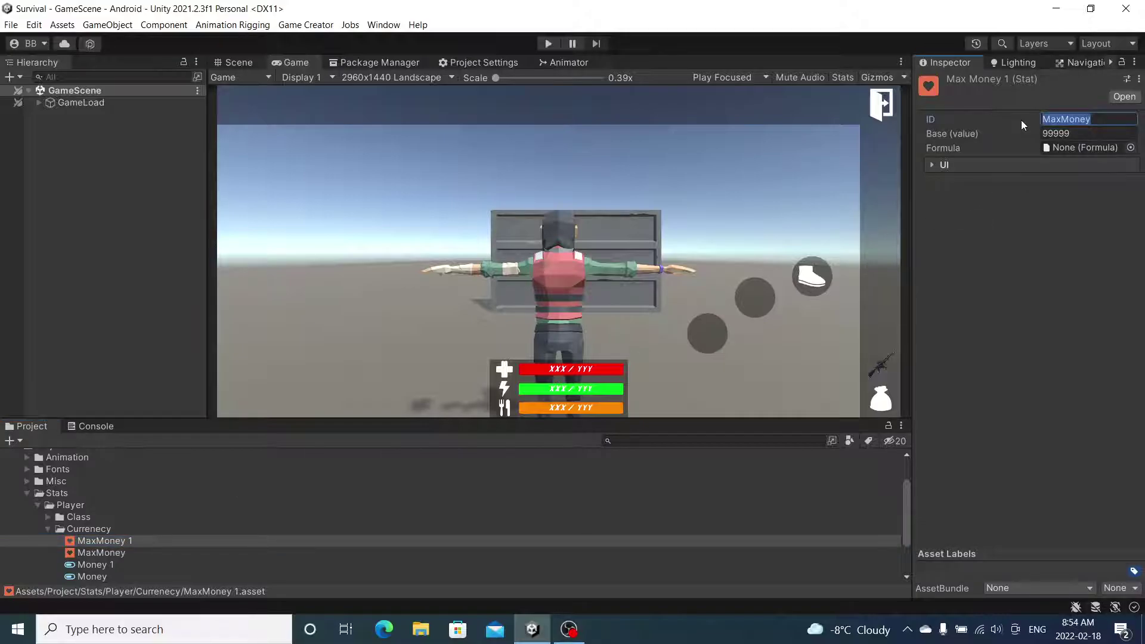
type("Cra")
key("BackSpace")
type("aftingMa")
key("BackSpace")
key("BackSpace")
key("BackSpace")
key("BackSpace")
key("BackSpace")
key("BackSpace")
key("BackSpace")
key("BackSpace")
key("BackSpace")
key("BackSpace")
type("CraftingMaterials")
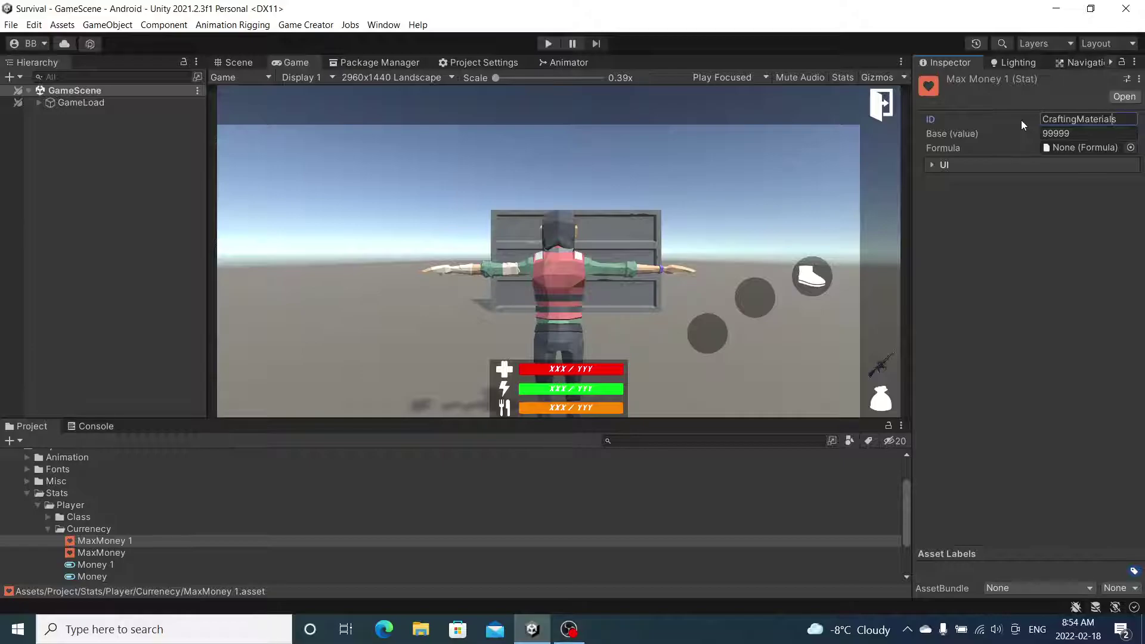
type("Max")
Compare the settings of the duplicated Money 1 attribute and the MaxMoney 1 stat
left_click(96, 565)
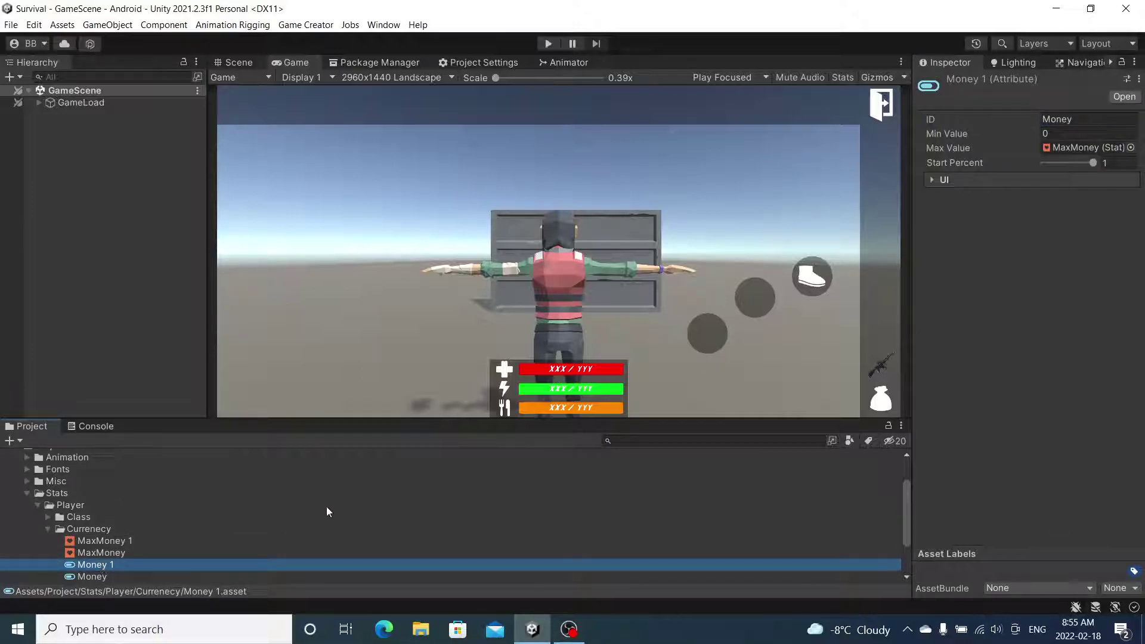
left_click(131, 540)
right_click(149, 542)
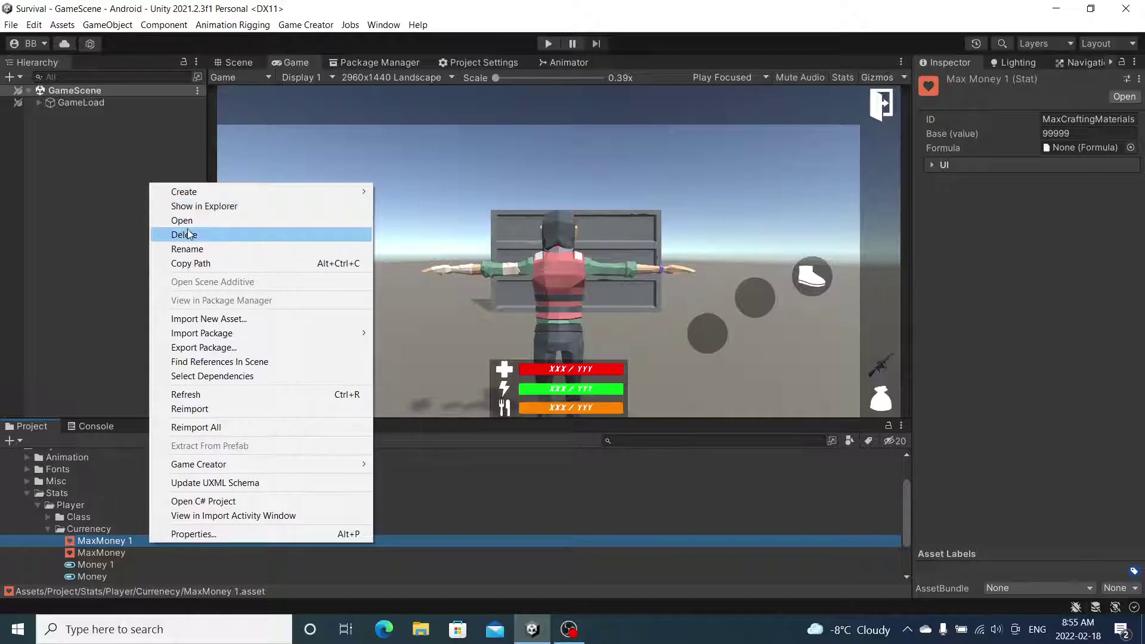
left_click(667, 17)
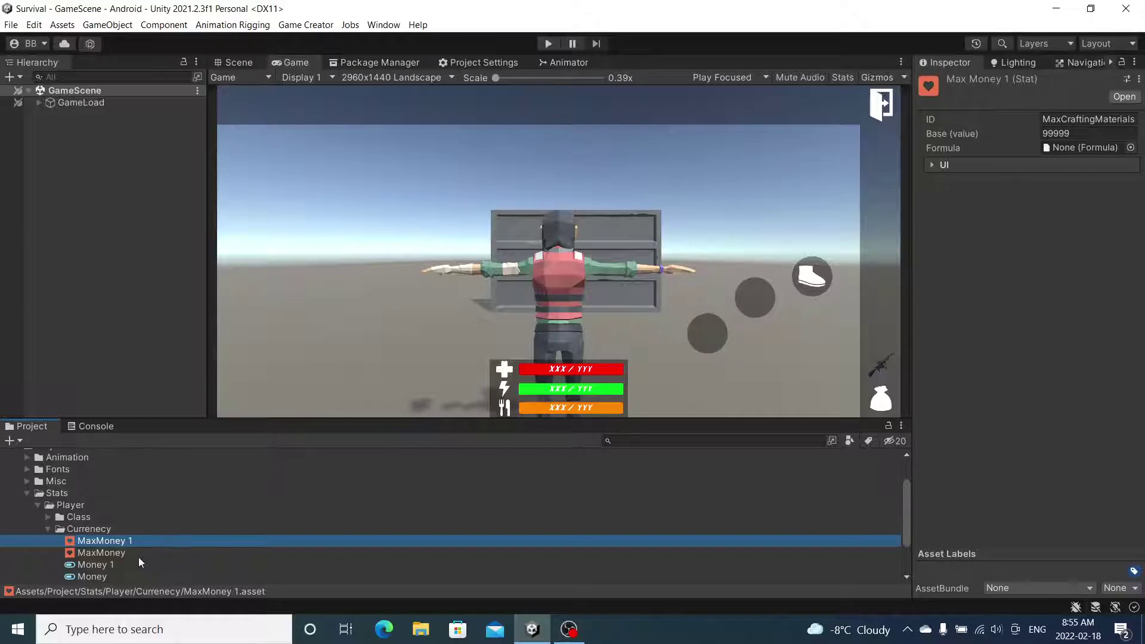
left_click(109, 563)
left_click(116, 542)
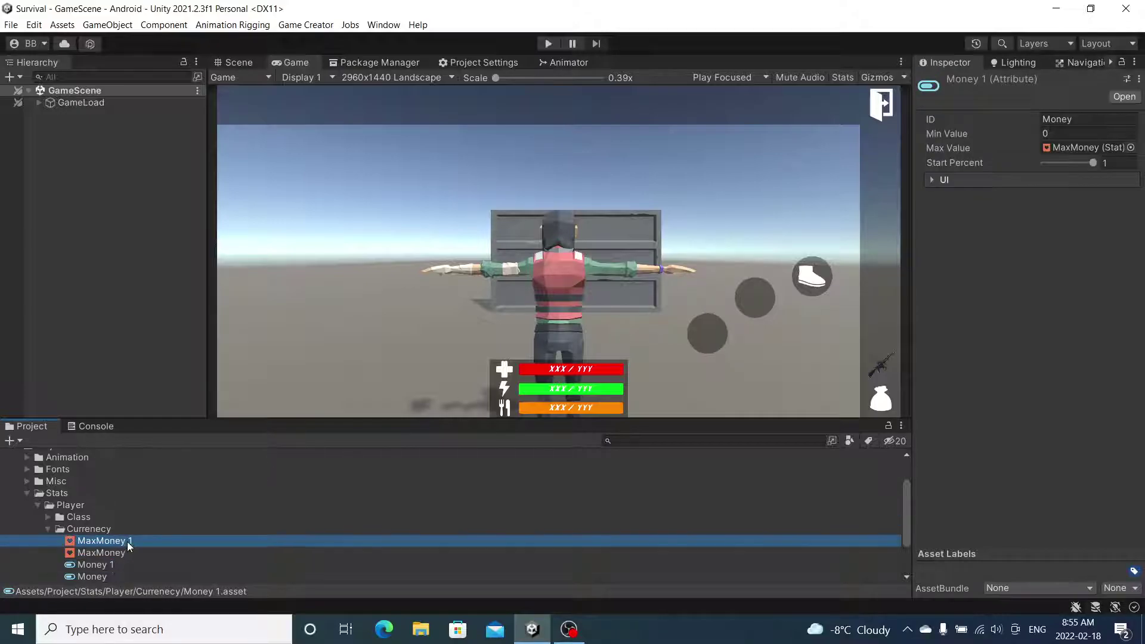
left_click(104, 563)
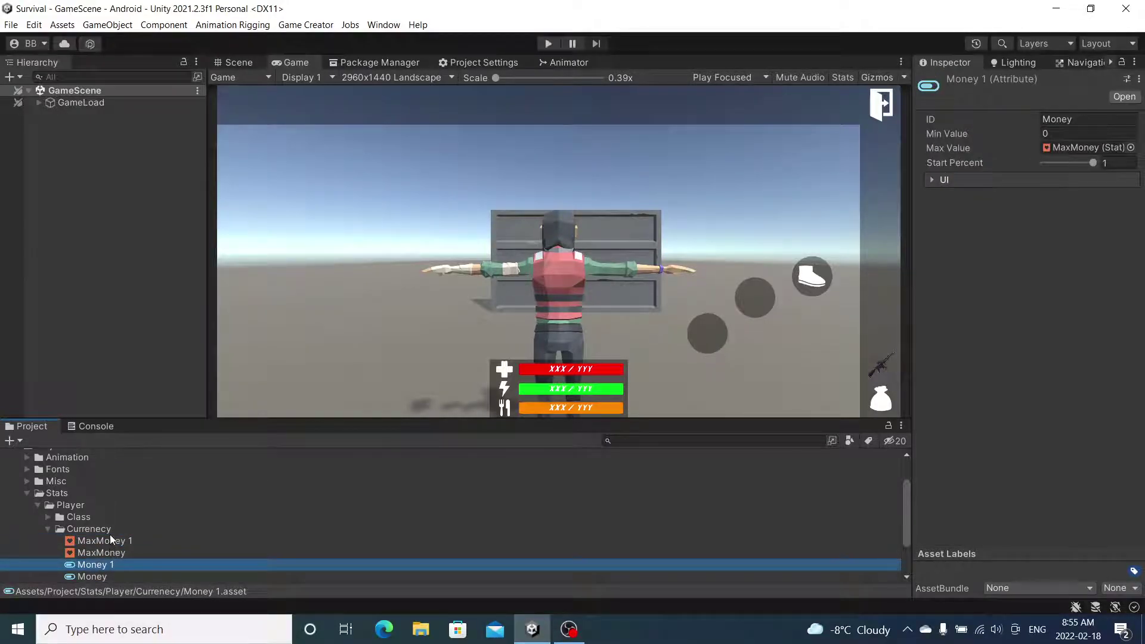
scroll(110, 539, "down", 1)
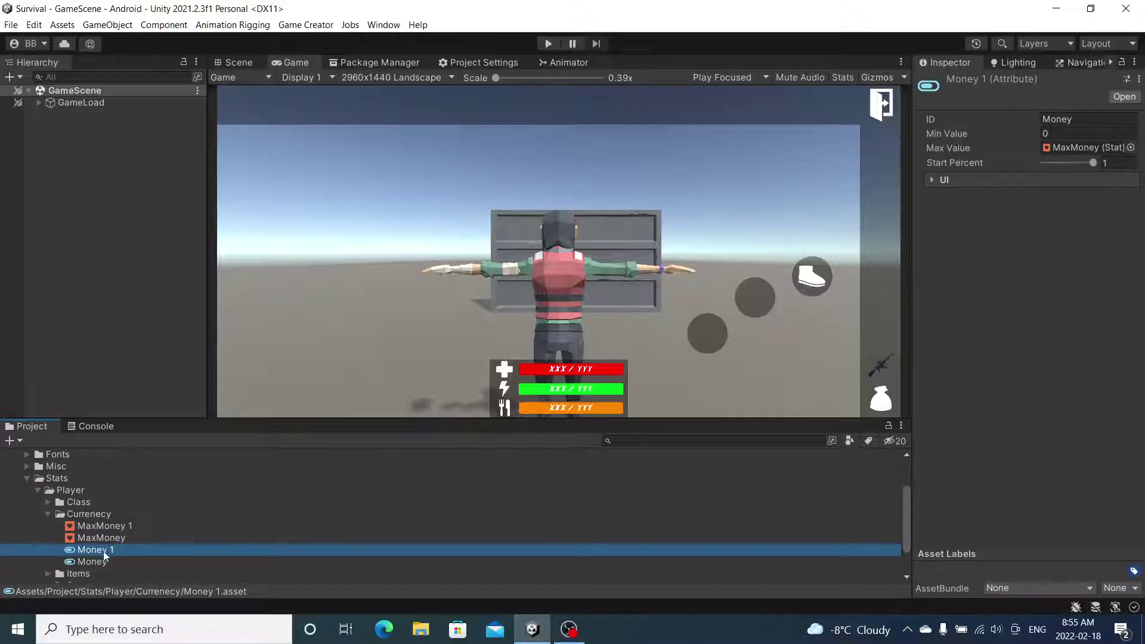
Rename the duplicated MaxMoney 1 stat in the Currenecy folder as CraftingMaterials
left_click(129, 525)
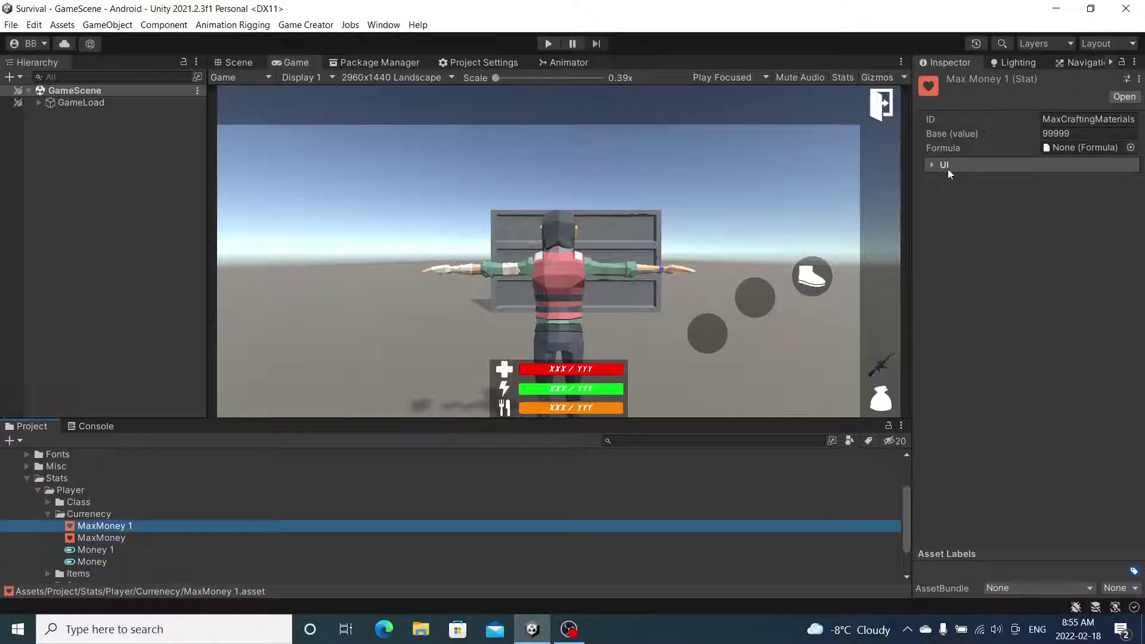
right_click(154, 529)
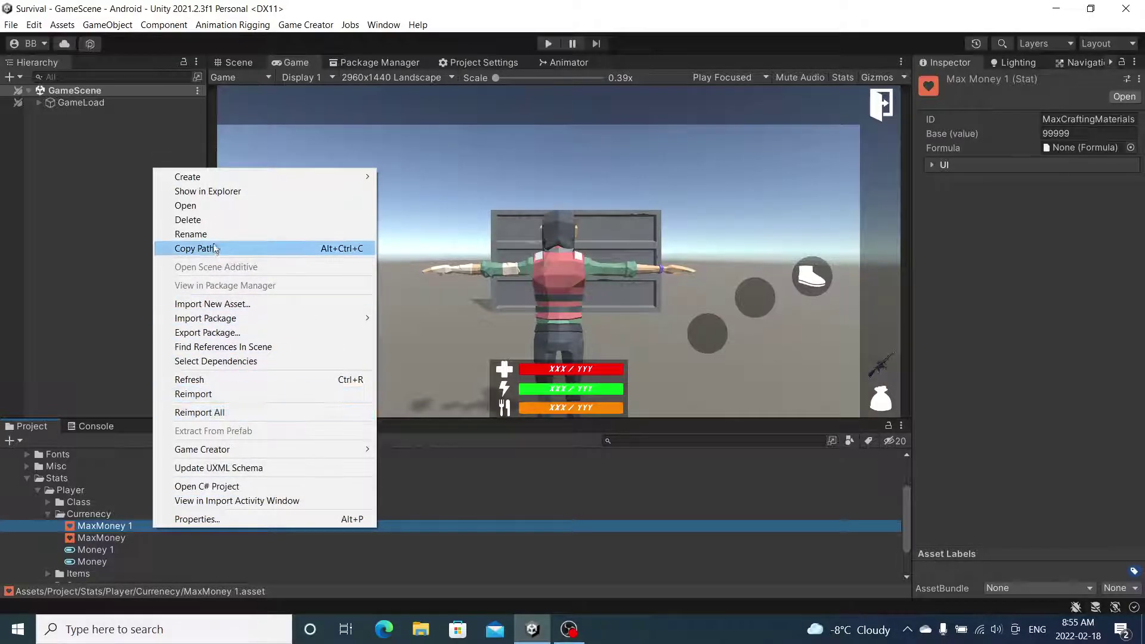
left_click(216, 234)
key("Right")
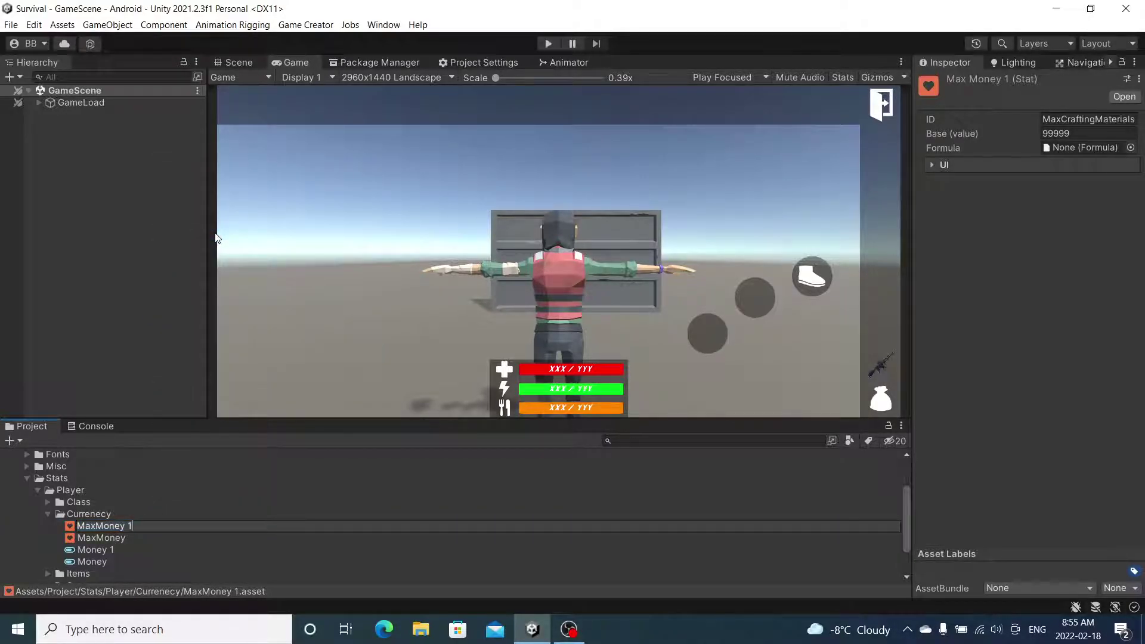
key("BackSpace")
key("BackSpace")
key("BackSpace")
key("BackSpace")
key("BackSpace")
key("BackSpace")
key("BackSpace")
key("BackSpace")
type("CraftingMate")
key("Return")
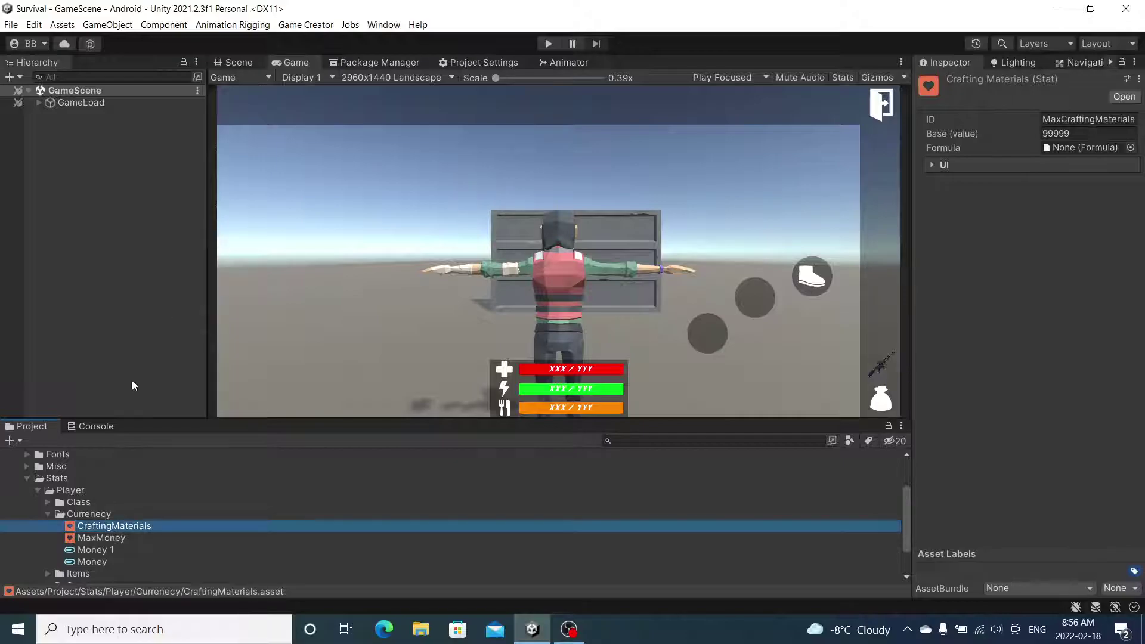
Assign the CraftingMaterials stat as the Max Value of the Money 1 attribute
left_click(112, 552)
scroll(140, 528, "up", 1)
left_click_drag(1082, 134, 1082, 146)
Rename the Money 1 attribute as Materials
left_click(124, 561)
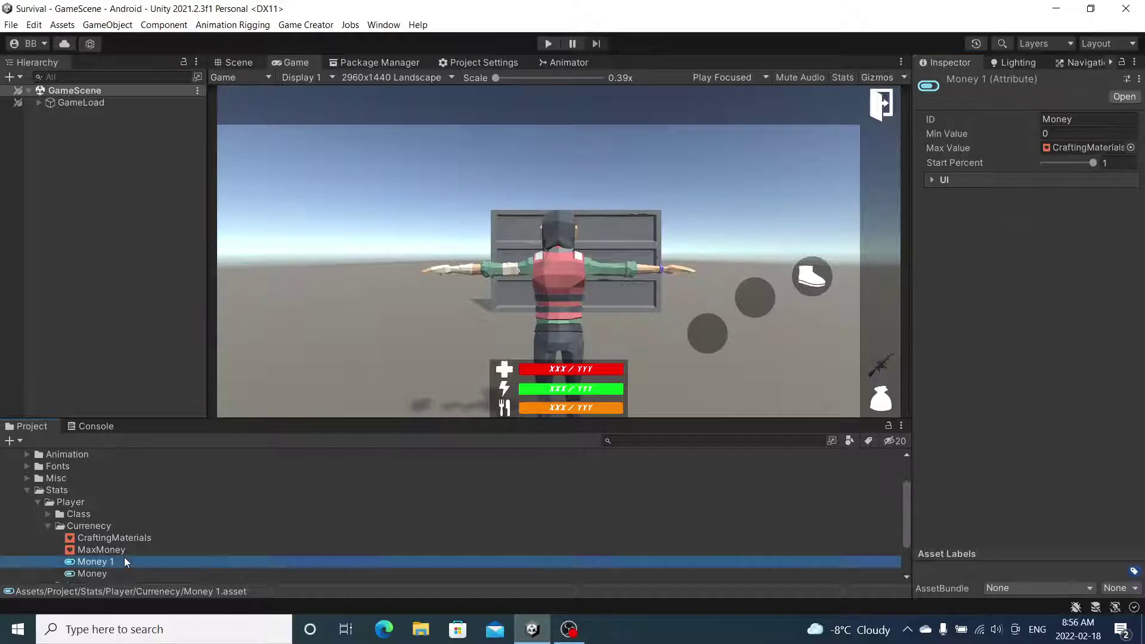
right_click(124, 561)
left_click(182, 262)
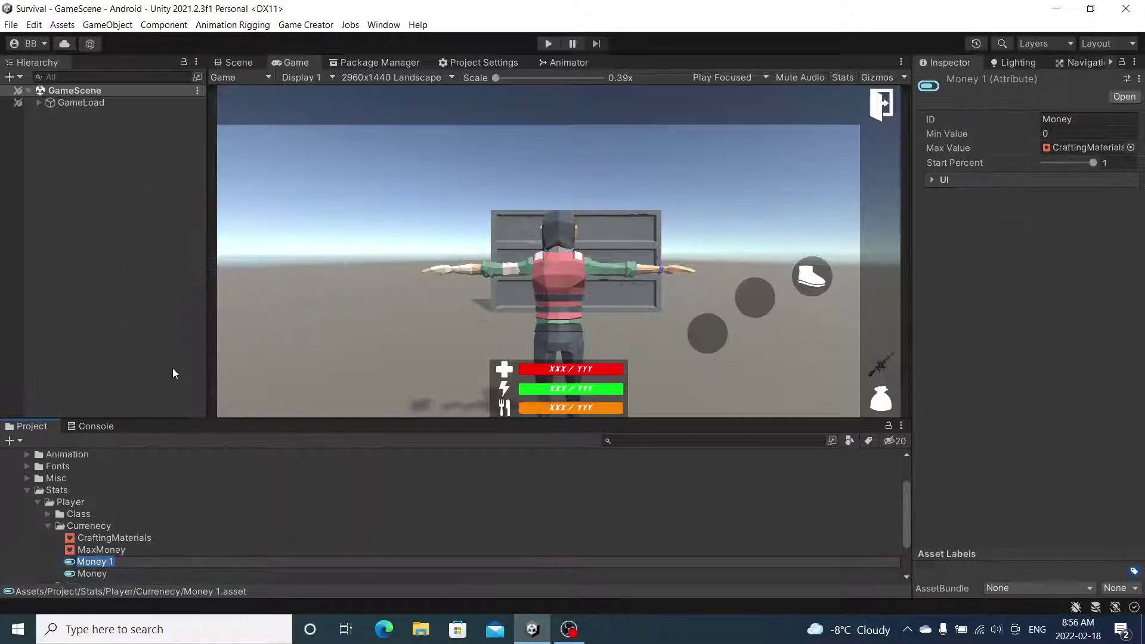
type("Materials")
key("Return")
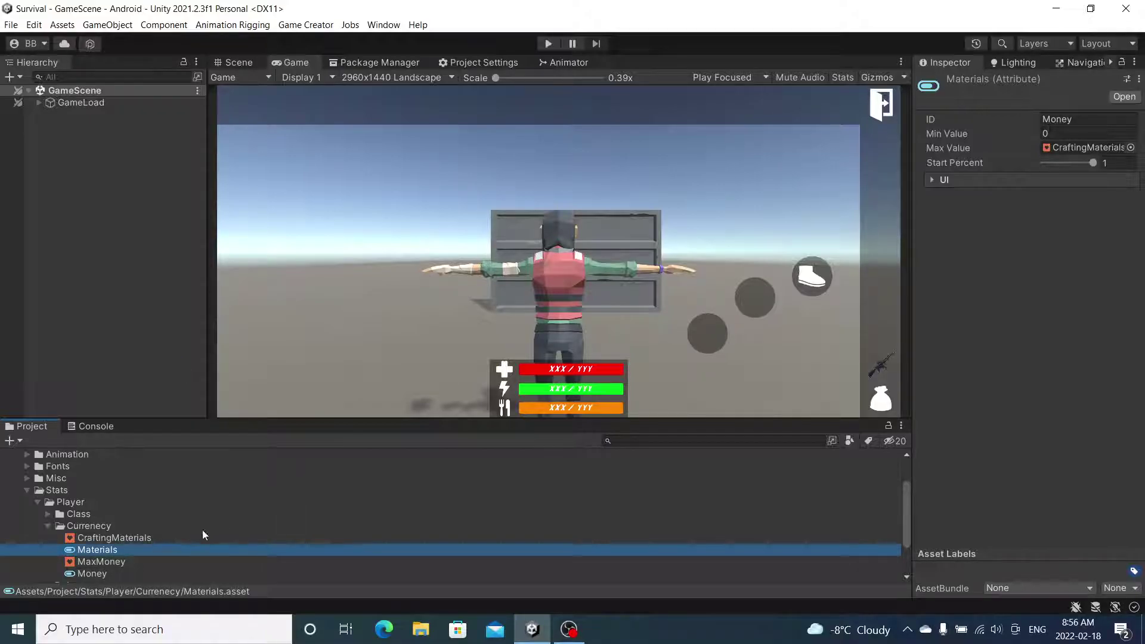
Rename the CraftingMaterials stat as MaxMaterials and set its ID to MaxMaterials
left_click(166, 539)
right_click(165, 539)
left_click(278, 244)
type("MaxMateria")
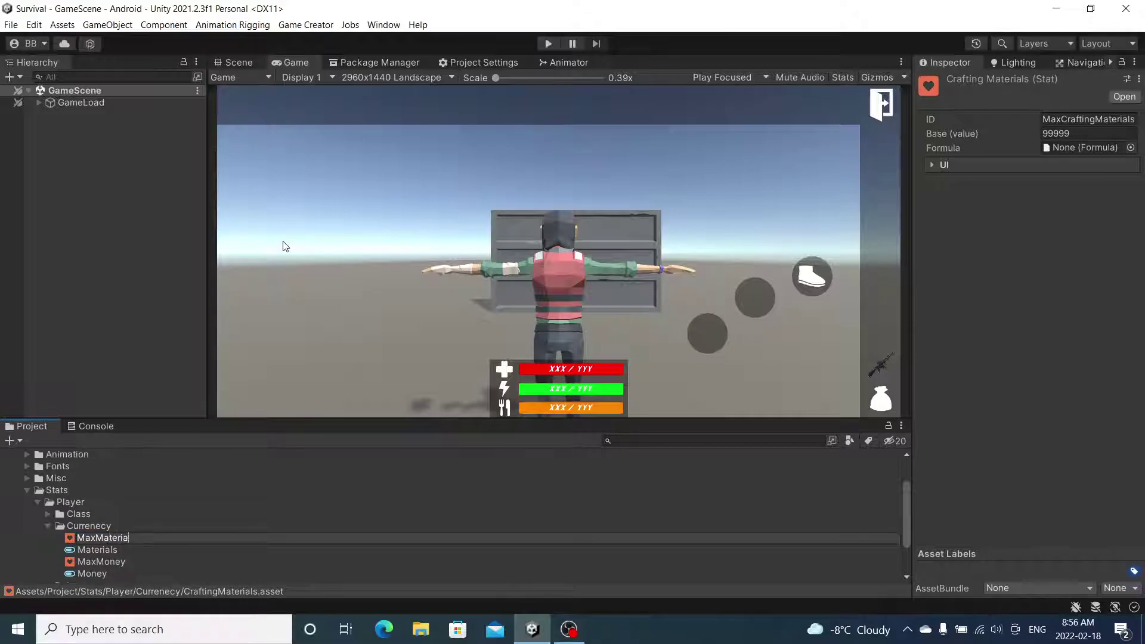
type("ls")
key("Return")
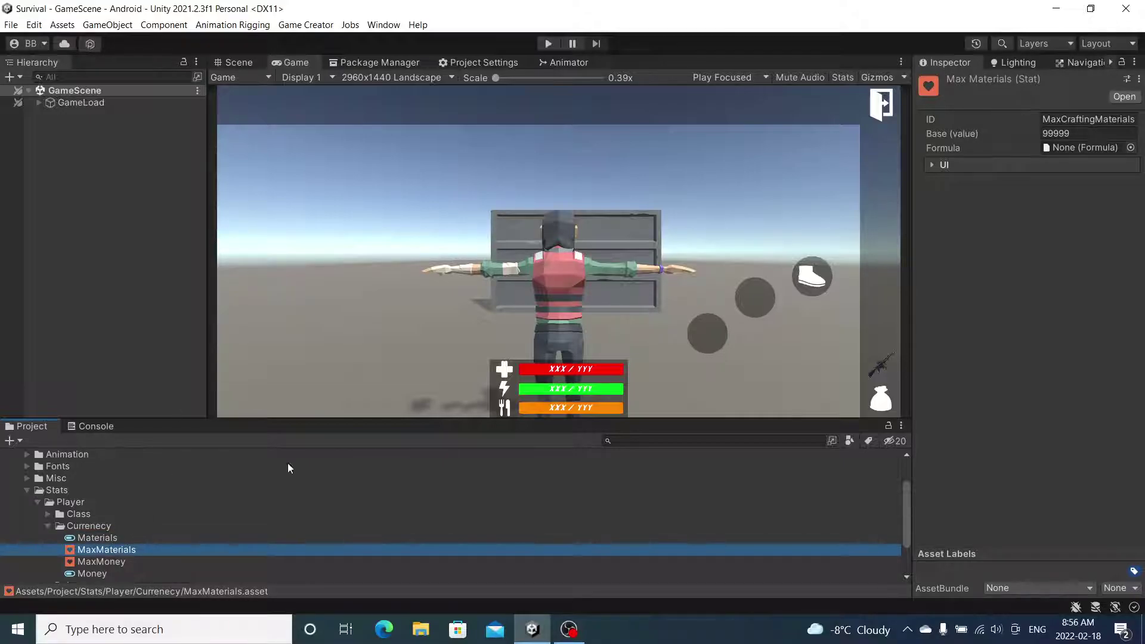
left_click_drag(1095, 119, 1065, 123)
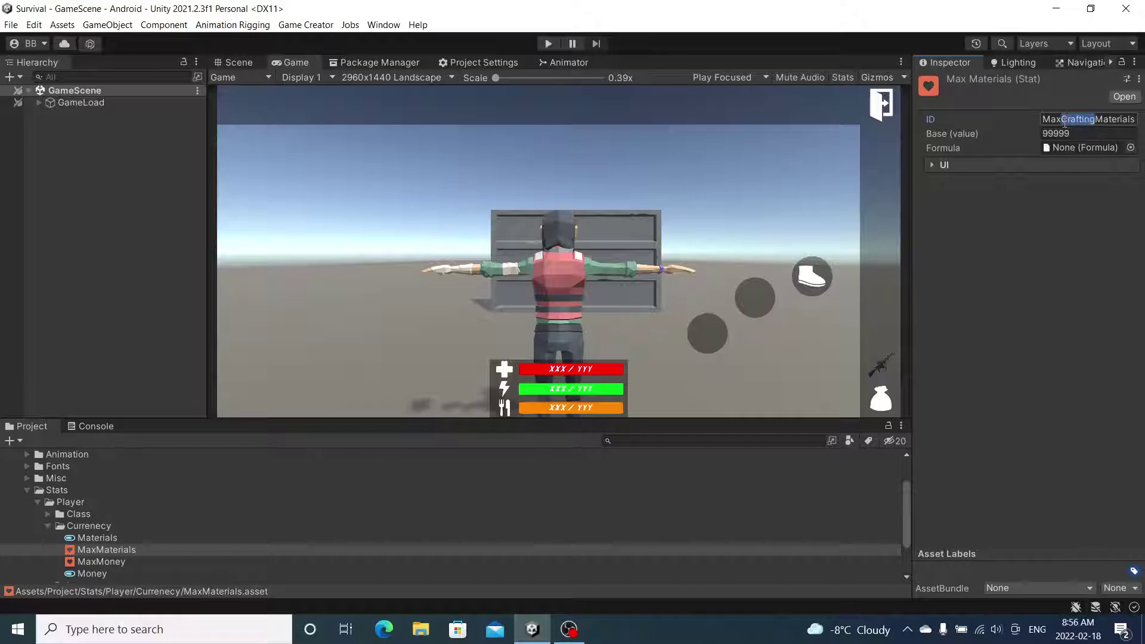
key("BackSpace")
Set the ID of the Materials attribute to Materials
left_click(95, 538)
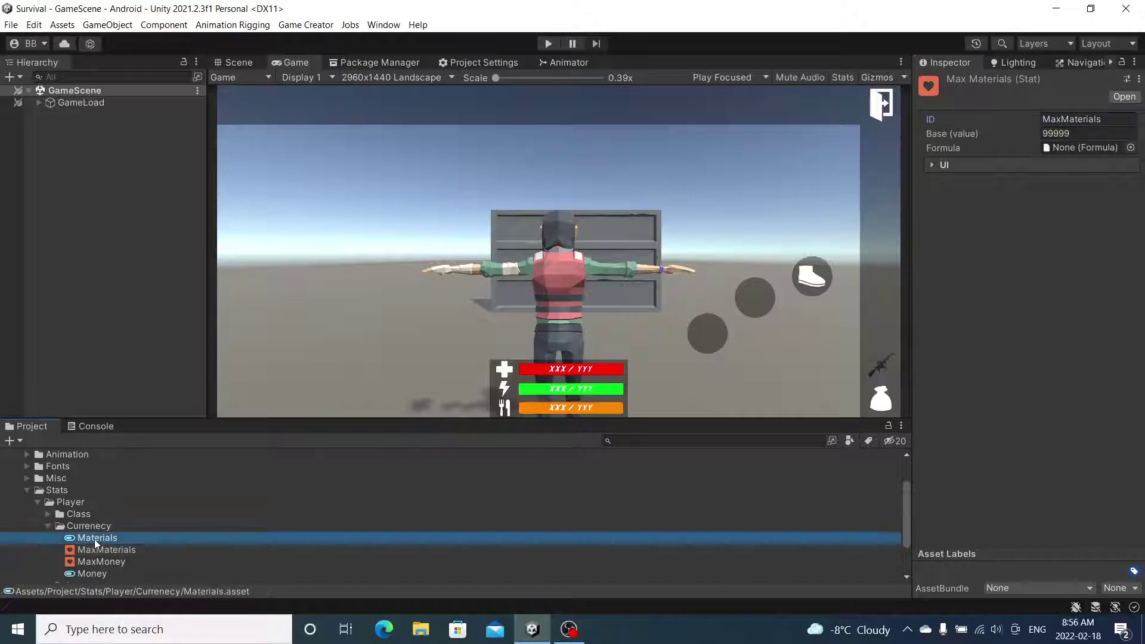
left_click(1107, 120)
type("Materials")
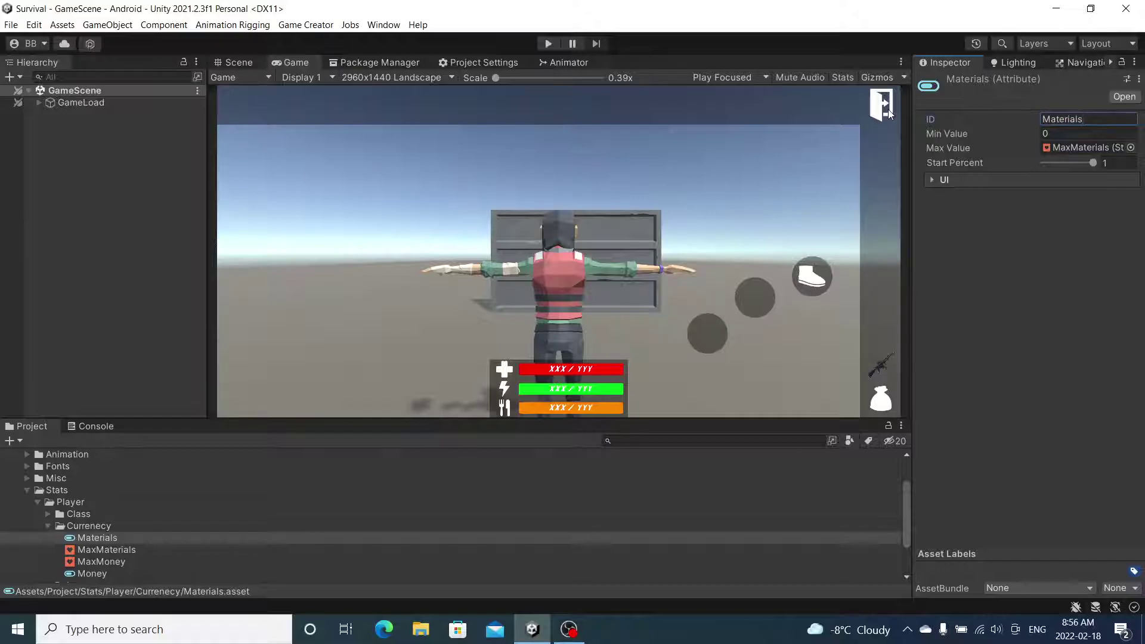
Check the settings of the MaxMaterials and MaxMoney stats and the Materials attribute
left_click(98, 550)
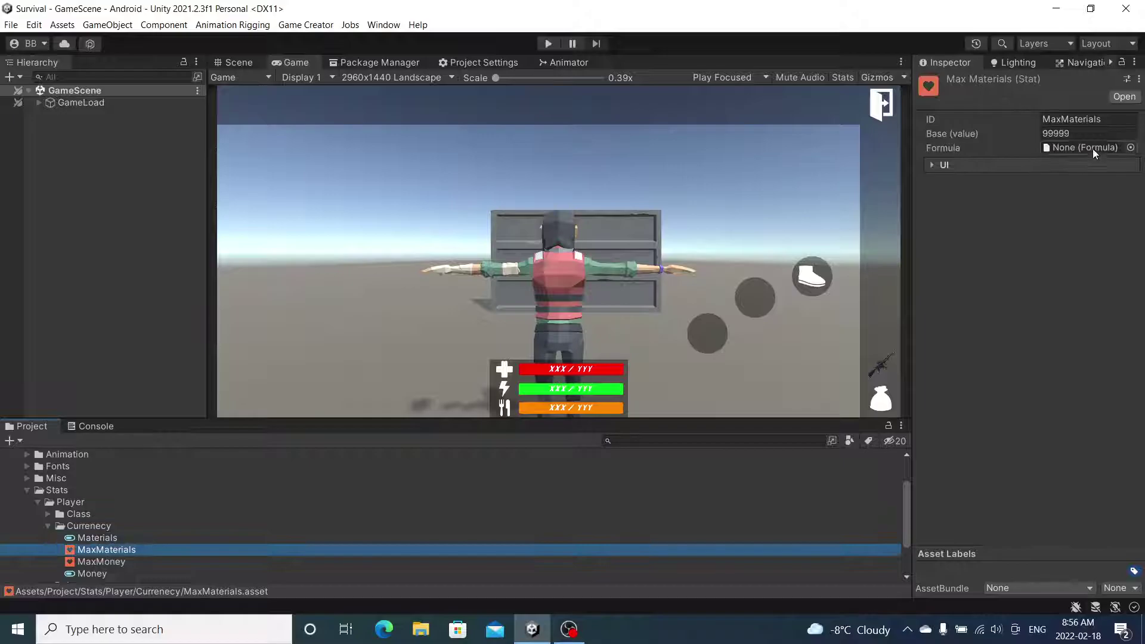
right_click(166, 544)
left_click(134, 549)
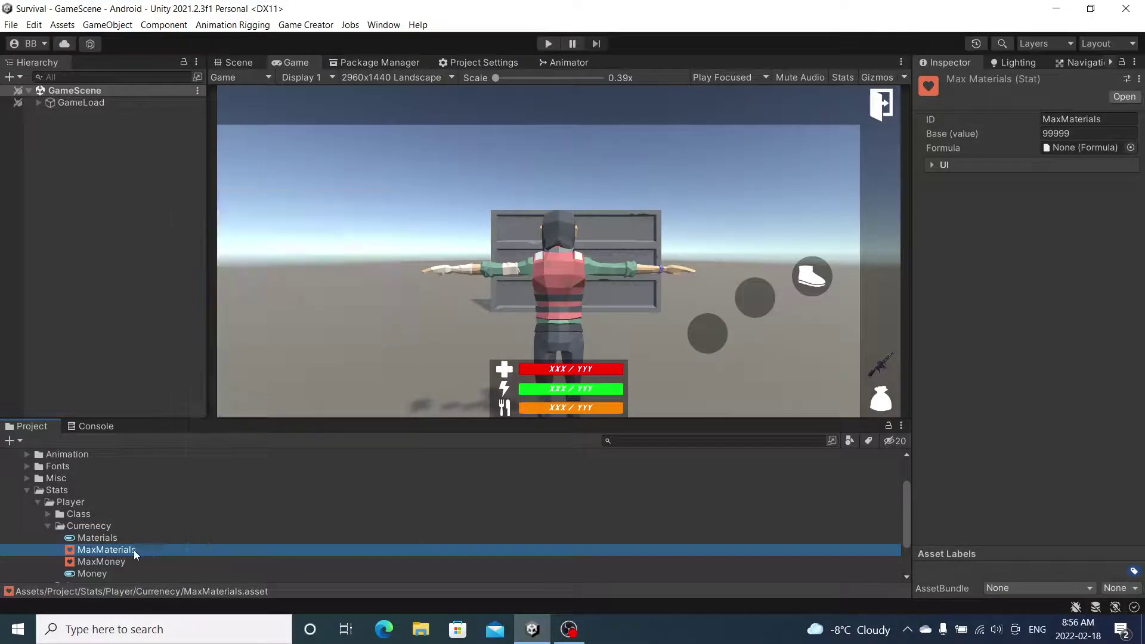
left_click(98, 561)
left_click(96, 538)
Add the Materials attribute and the MaxMaterials stat to the Player class
scroll(89, 500, "down", 3)
scroll(83, 502, "up", 2)
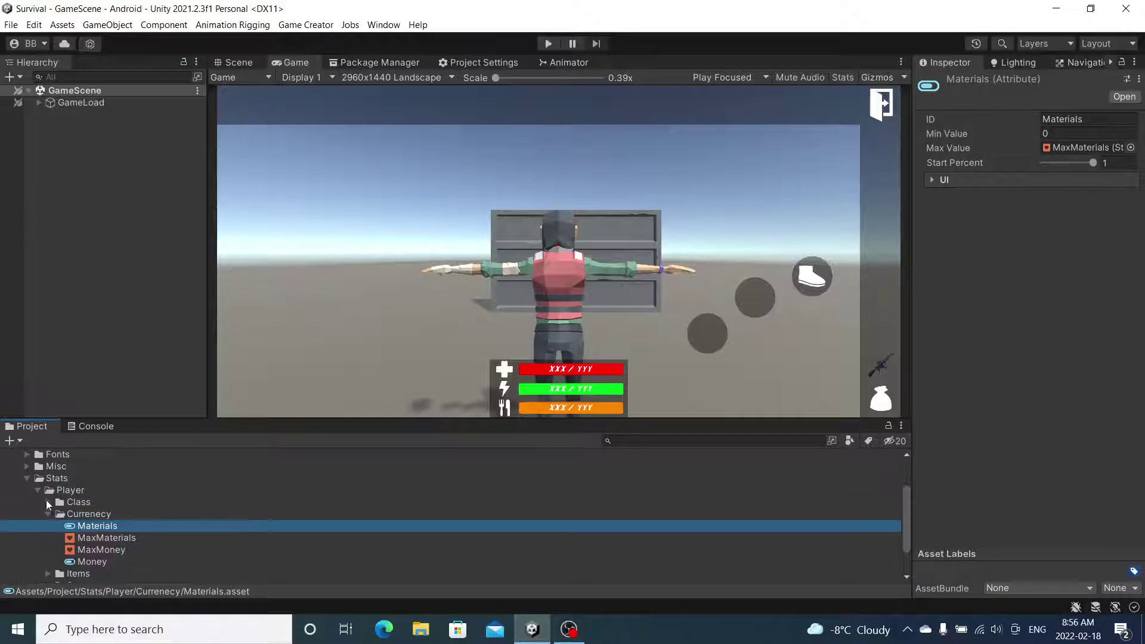
left_click(48, 503)
left_click(89, 514)
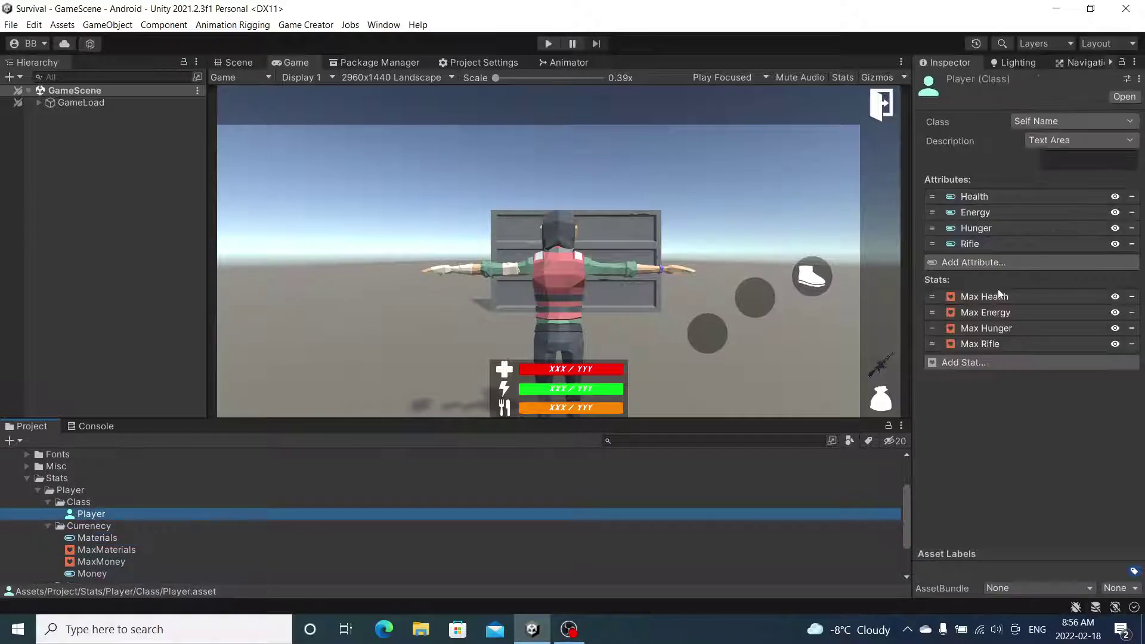
left_click(1000, 362)
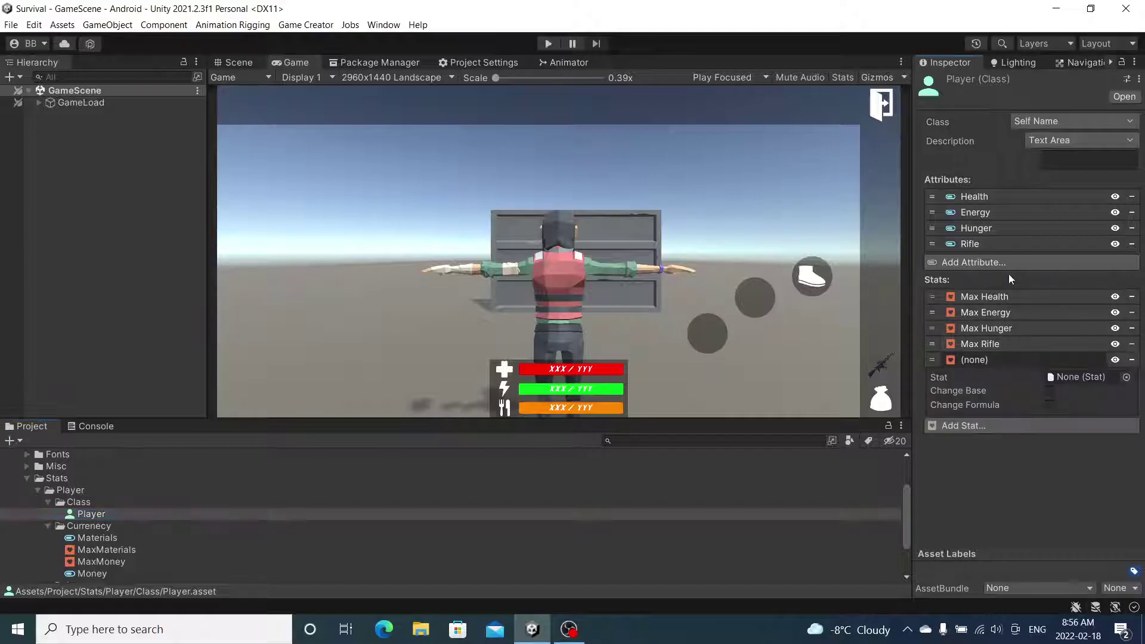
left_click(1010, 263)
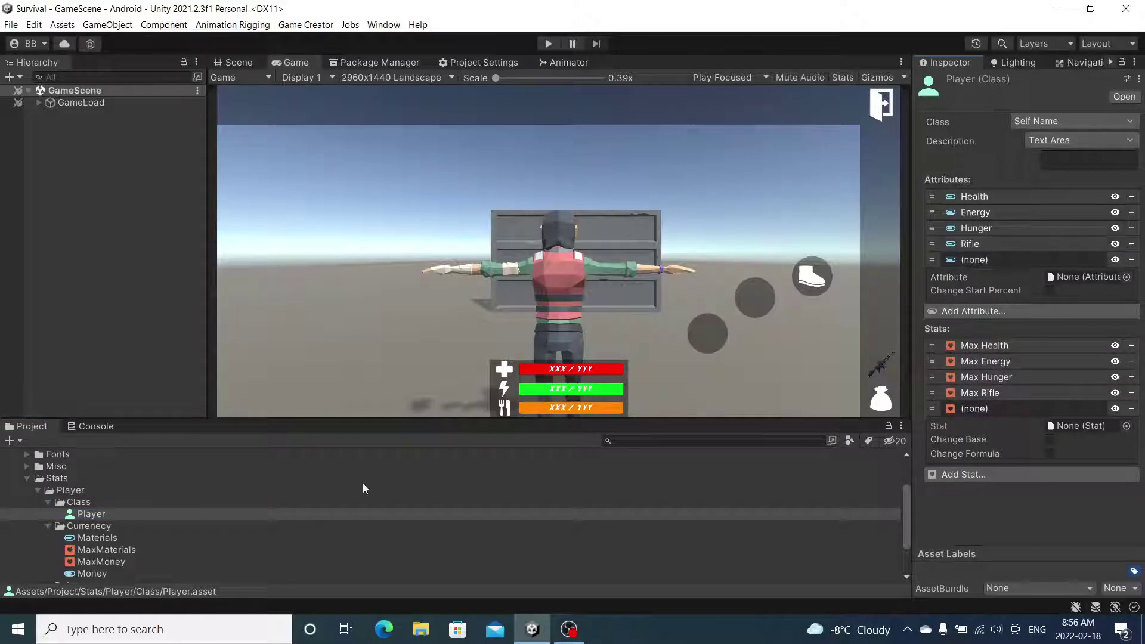
left_click_drag(118, 552, 1068, 431)
left_click_drag(117, 539, 1086, 277)
Add the Money attribute and the MaxMoney stat to the Player class and collapse their entries
scroll(131, 550, "down", 2)
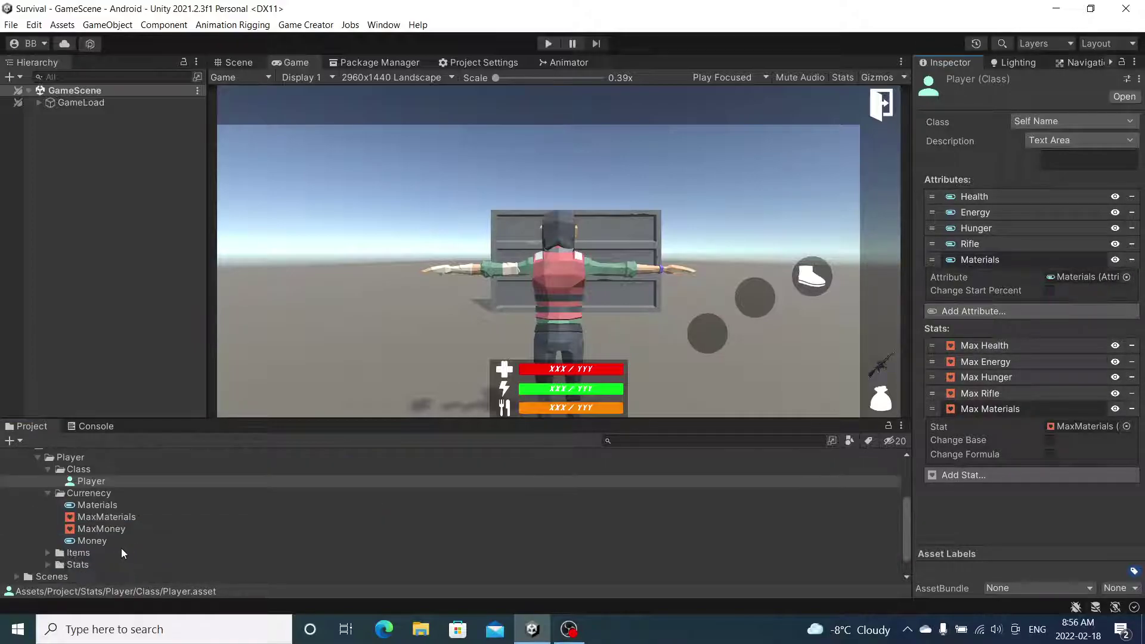
left_click_drag(121, 530, 995, 493)
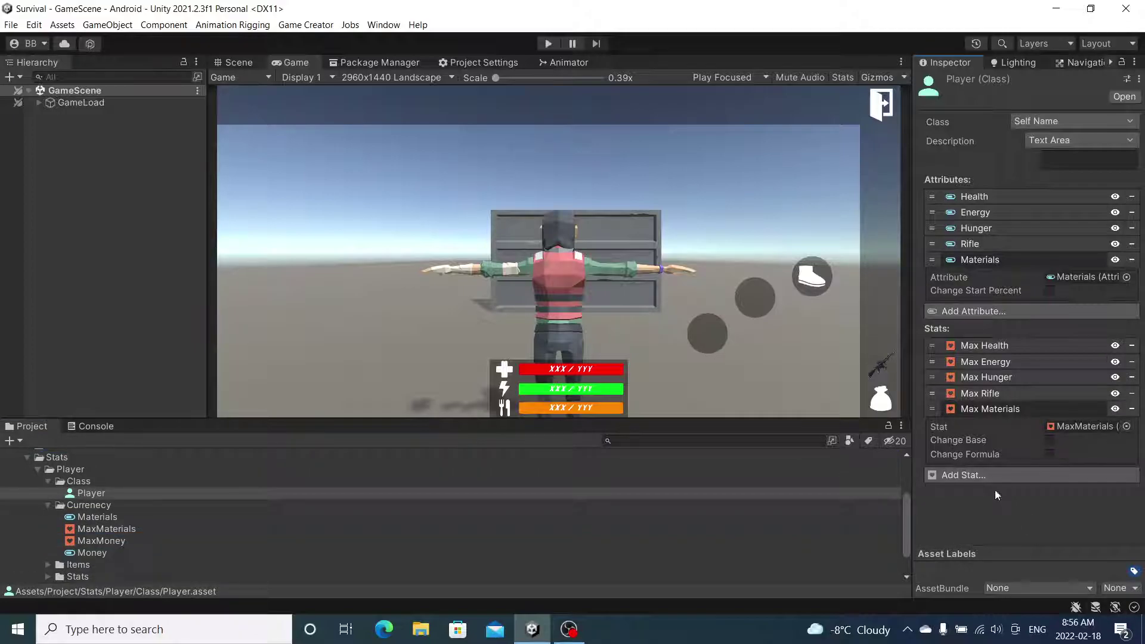
left_click(996, 475)
left_click(998, 311)
left_click(997, 265)
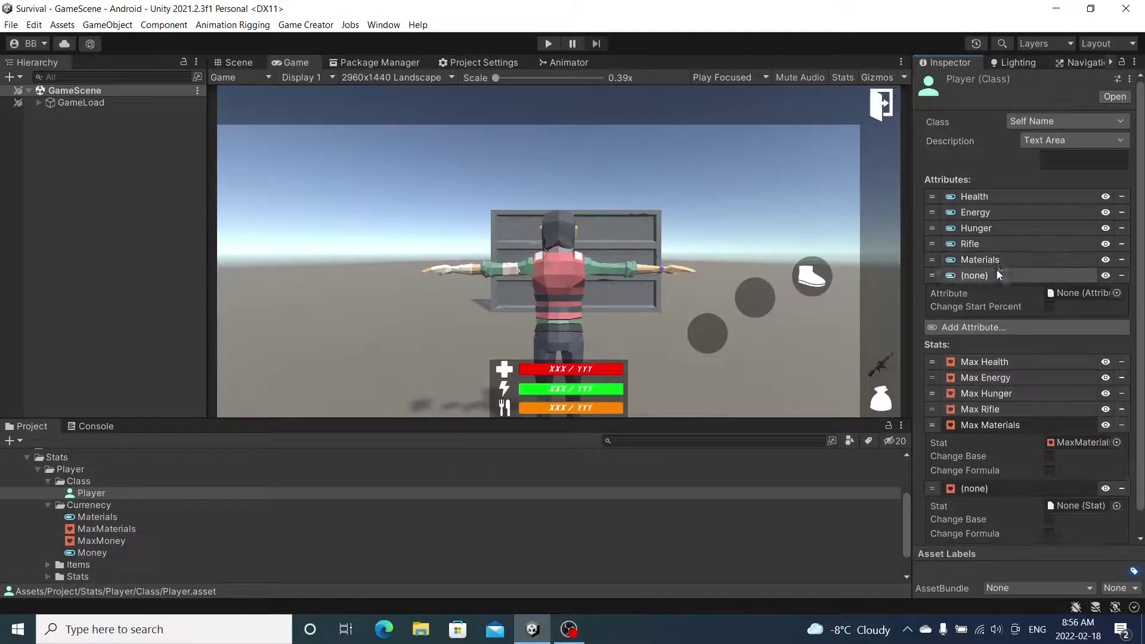
left_click(1012, 419)
left_click_drag(92, 552, 1085, 293)
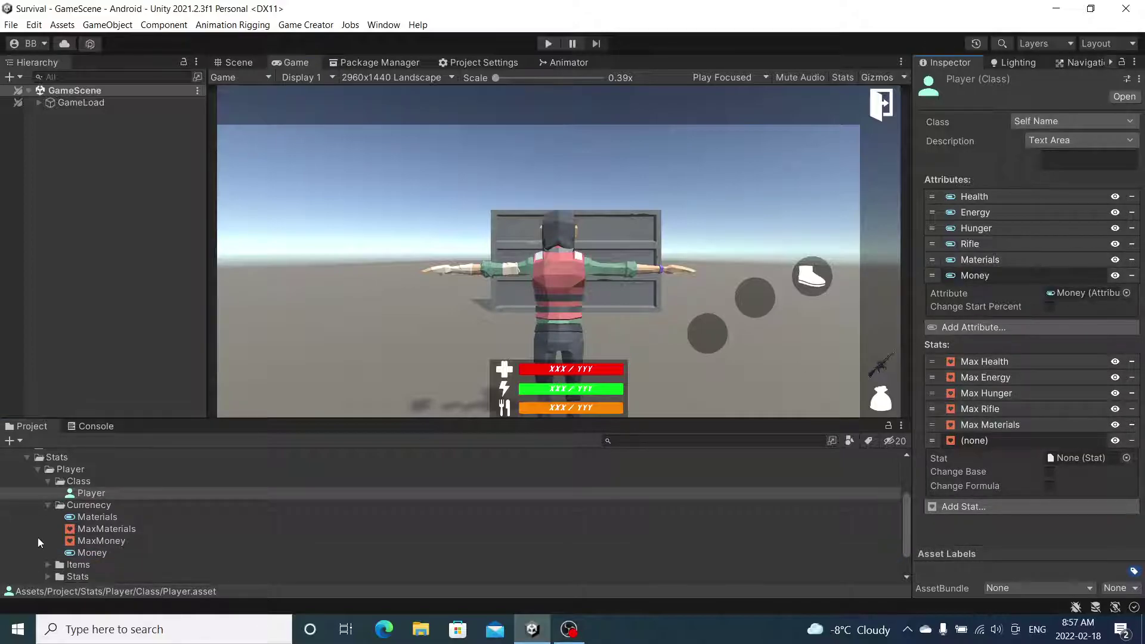
left_click_drag(116, 540, 1065, 457)
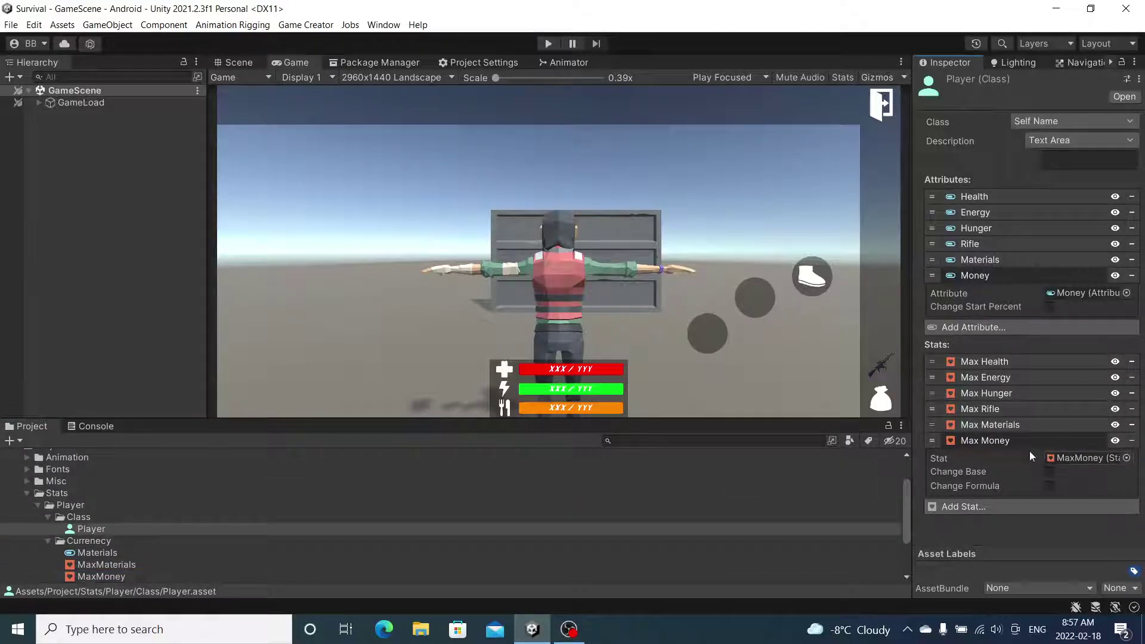
left_click(1017, 278)
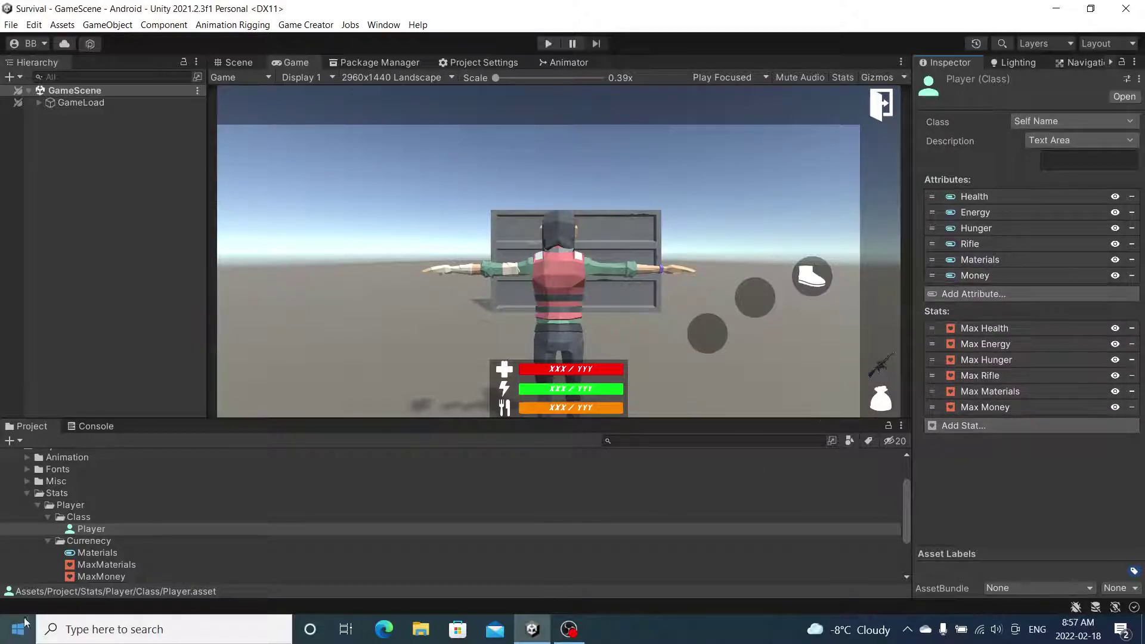
Add two empty attribute entries and two empty stat entries to the Player class and expand the Stats folder inside the Player folder
scroll(141, 547, "down", 3)
scroll(63, 506, "up", 2)
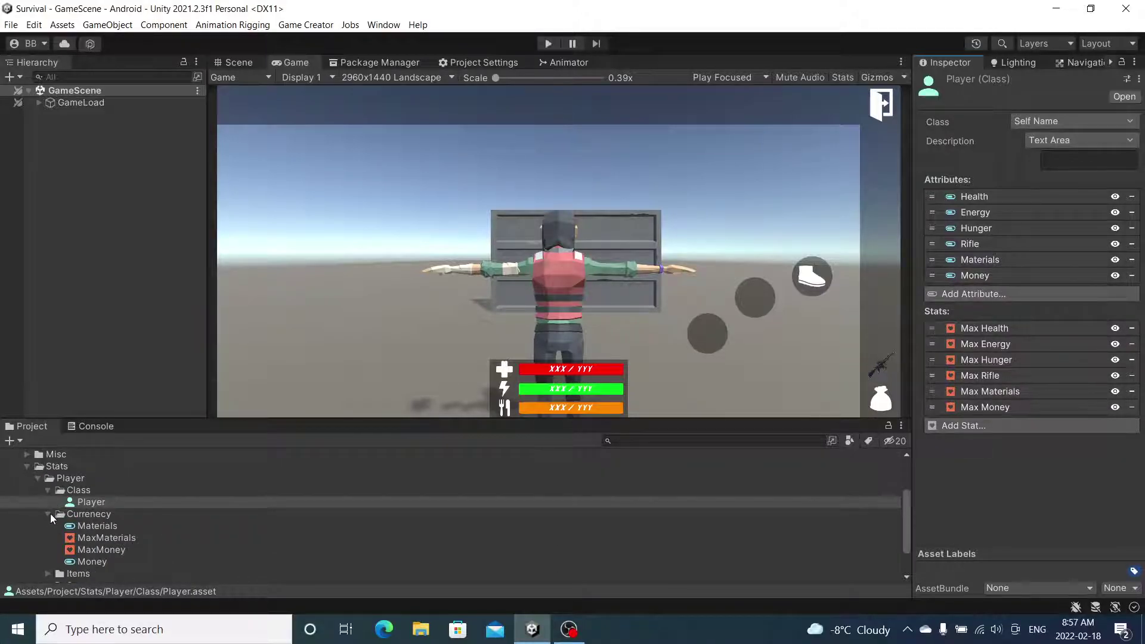
left_click(49, 516)
left_click(48, 541)
scroll(71, 525, "down", 4)
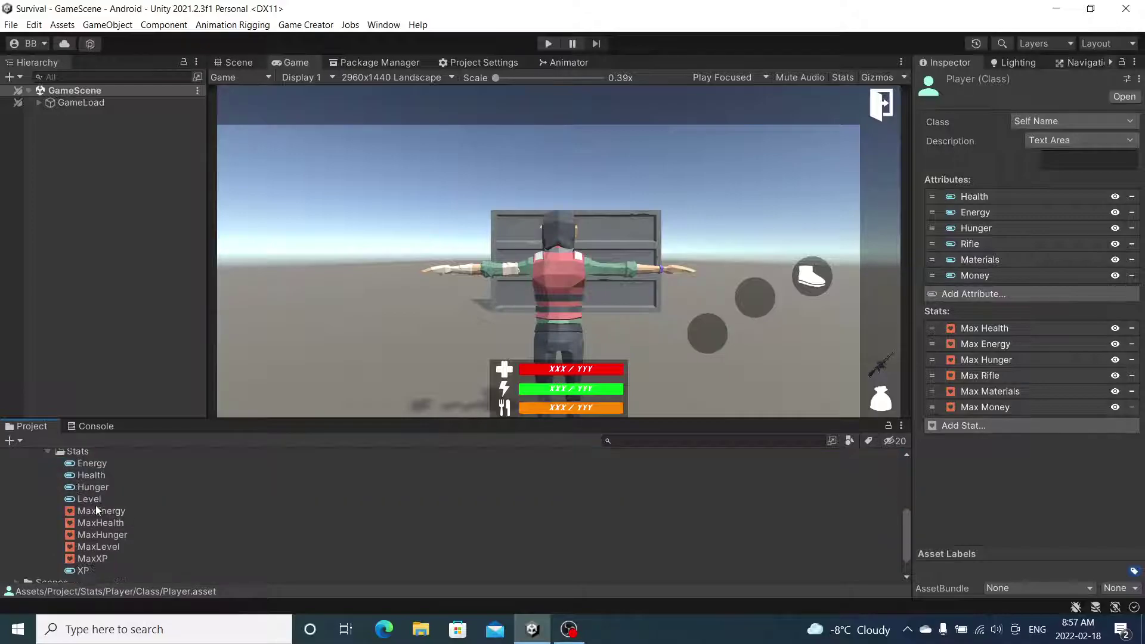
left_click(986, 427)
left_click(1007, 294)
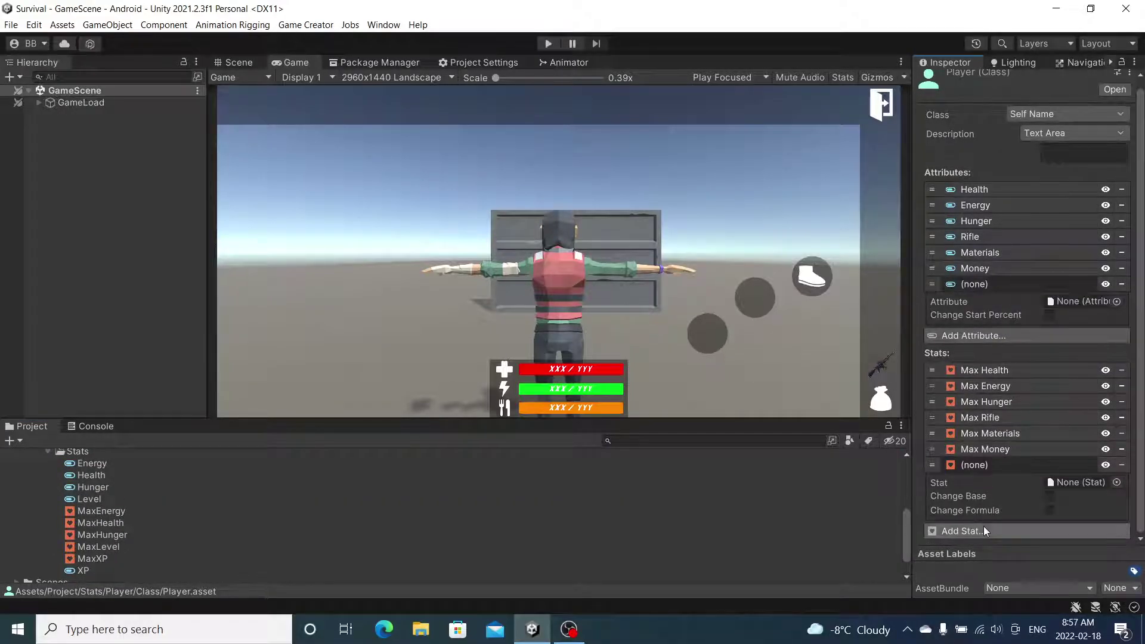
left_click(1000, 341)
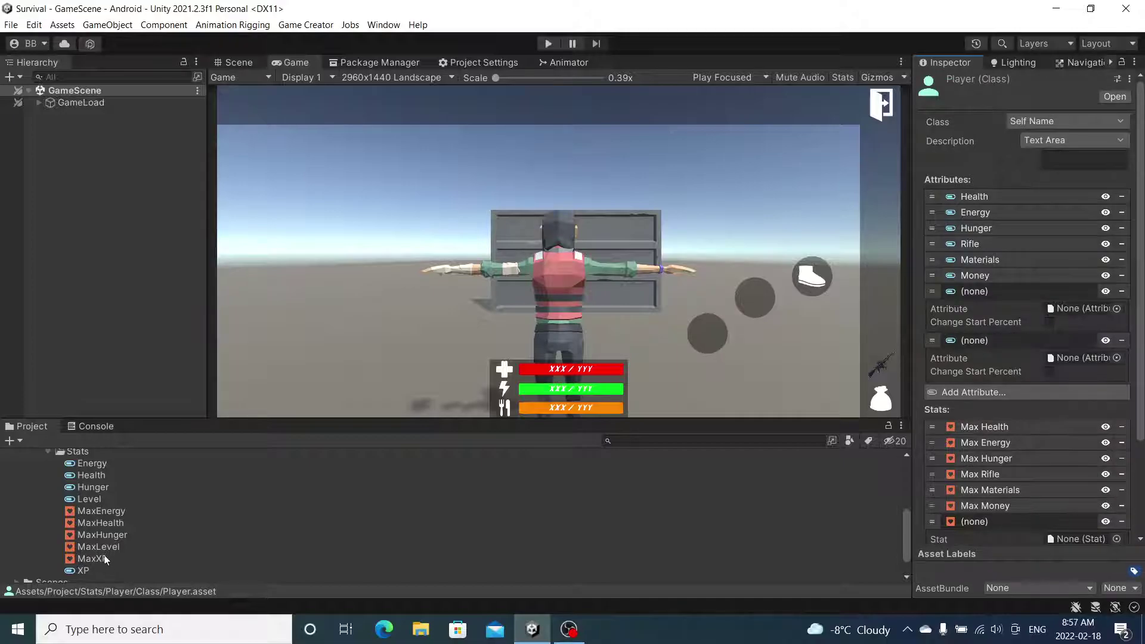
Fill the Player class's empty entries with the Level and XP attributes and the MaxLevel and MaxXP stats, and collapse them
left_click_drag(98, 546, 1068, 418)
left_click_drag(99, 499, 1072, 191)
left_click_drag(83, 570, 1058, 237)
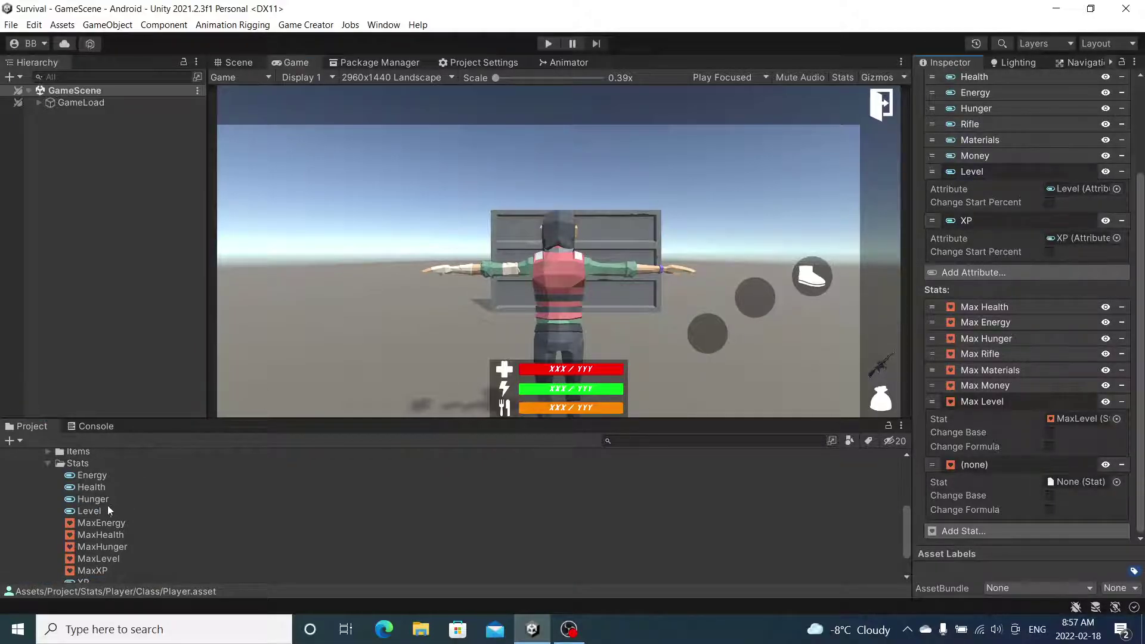
scroll(121, 529, "down", 2)
left_click_drag(89, 529, 1072, 483)
left_click(1024, 465)
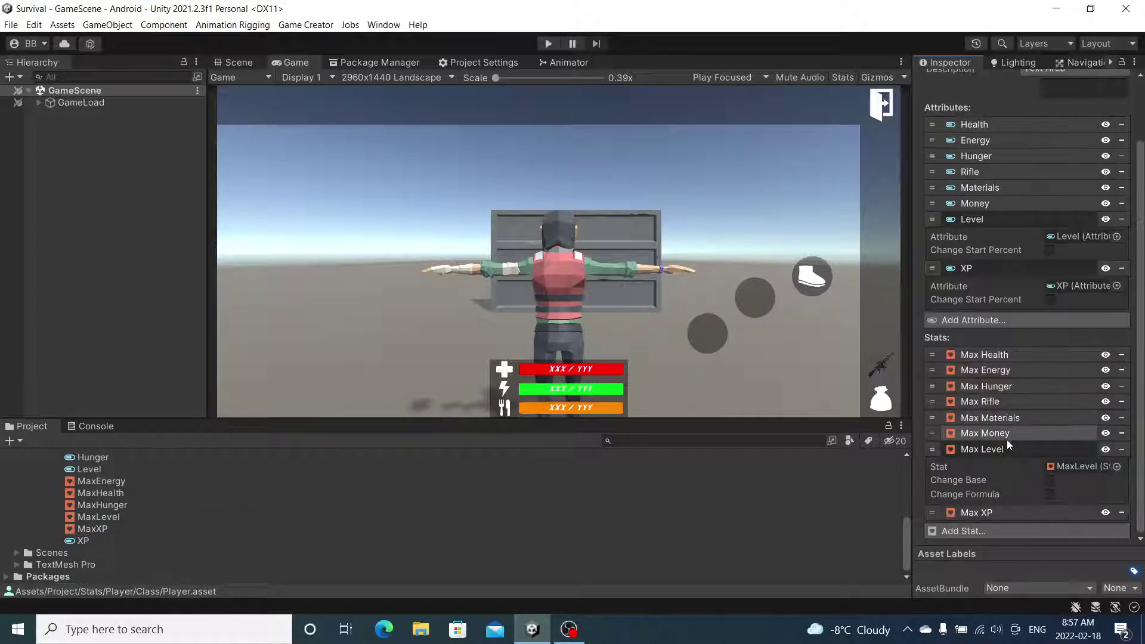
left_click(1006, 447)
left_click(1017, 314)
left_click(1023, 291)
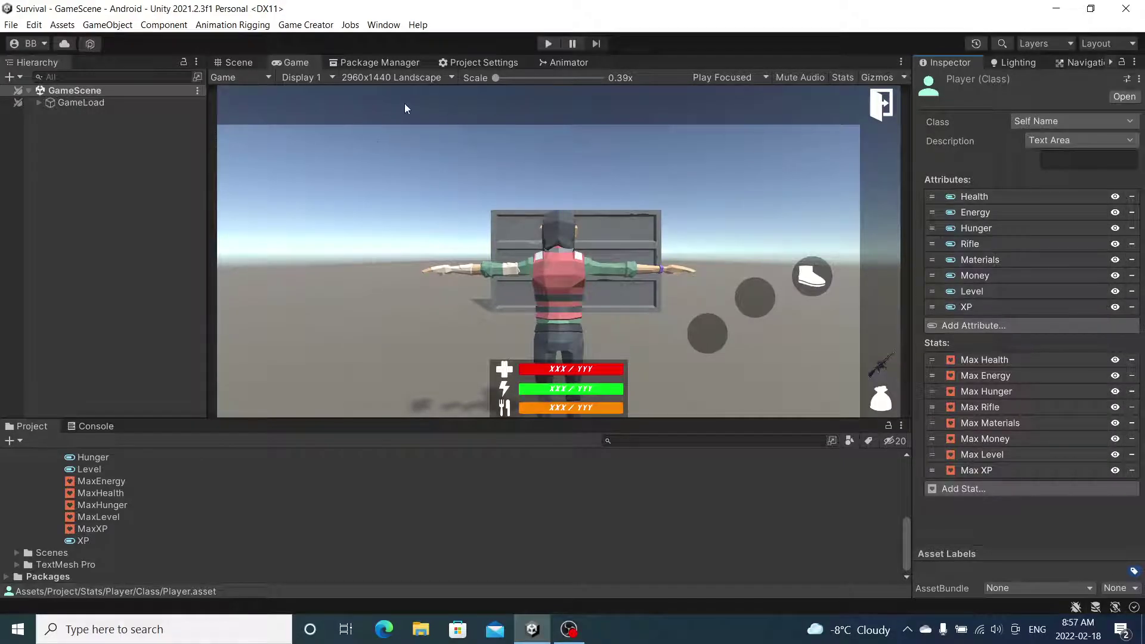
left_click(565, 628)
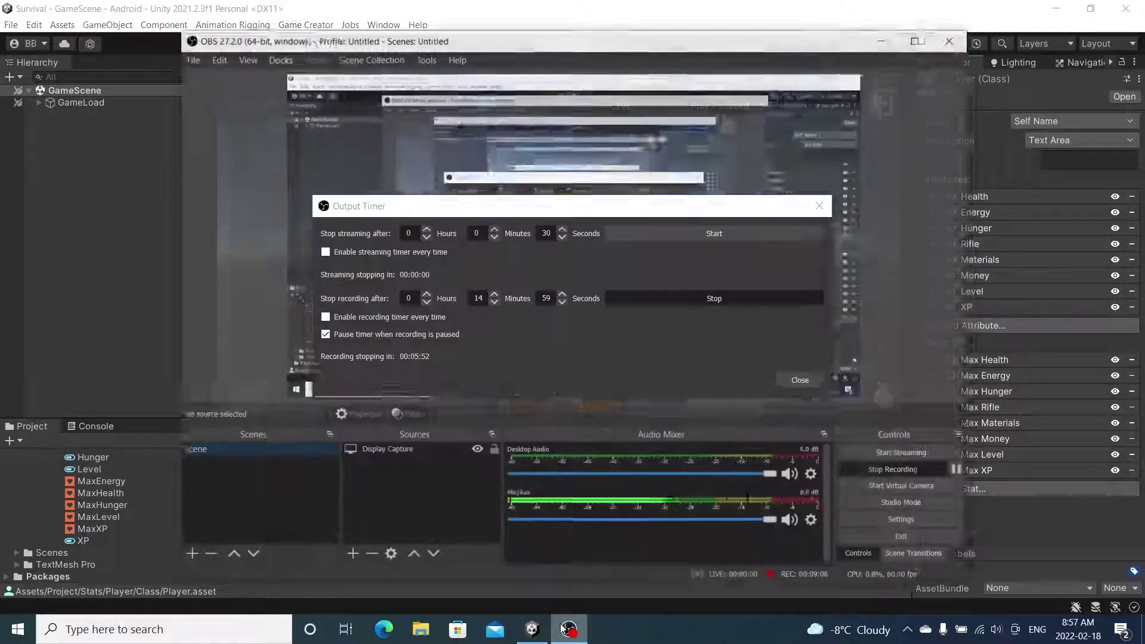
left_click(567, 628)
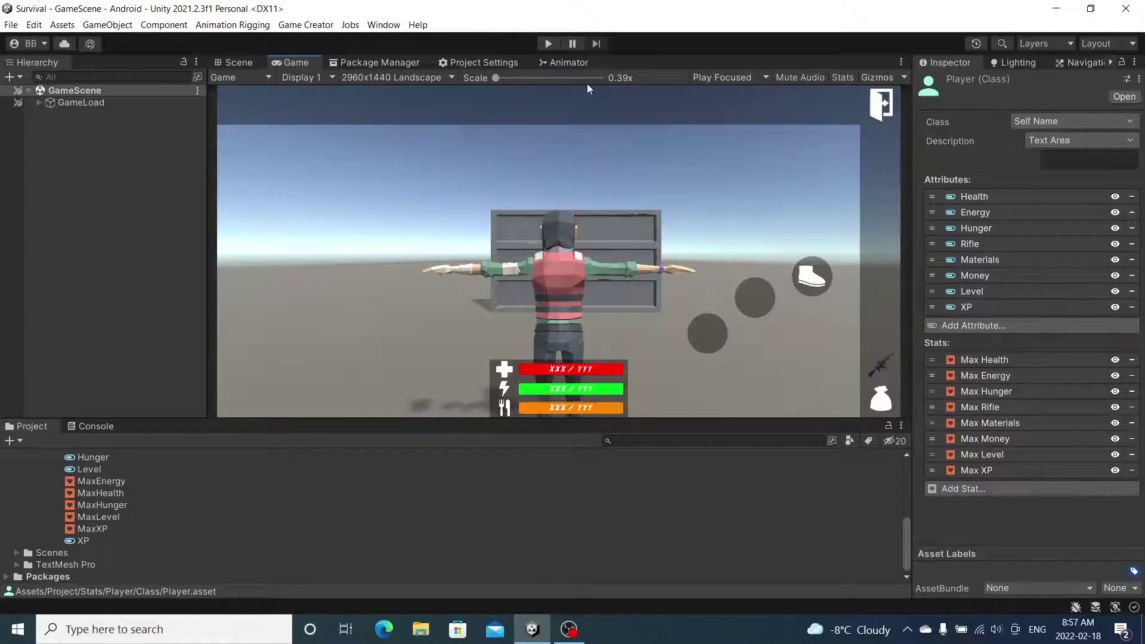
left_click(236, 62)
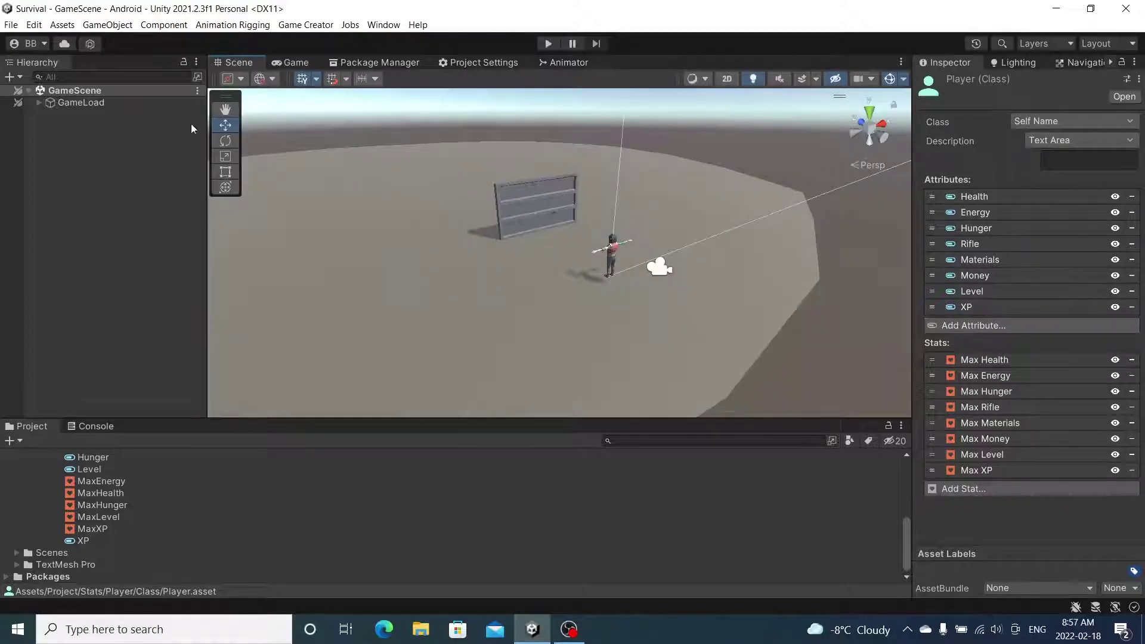
left_click(296, 58)
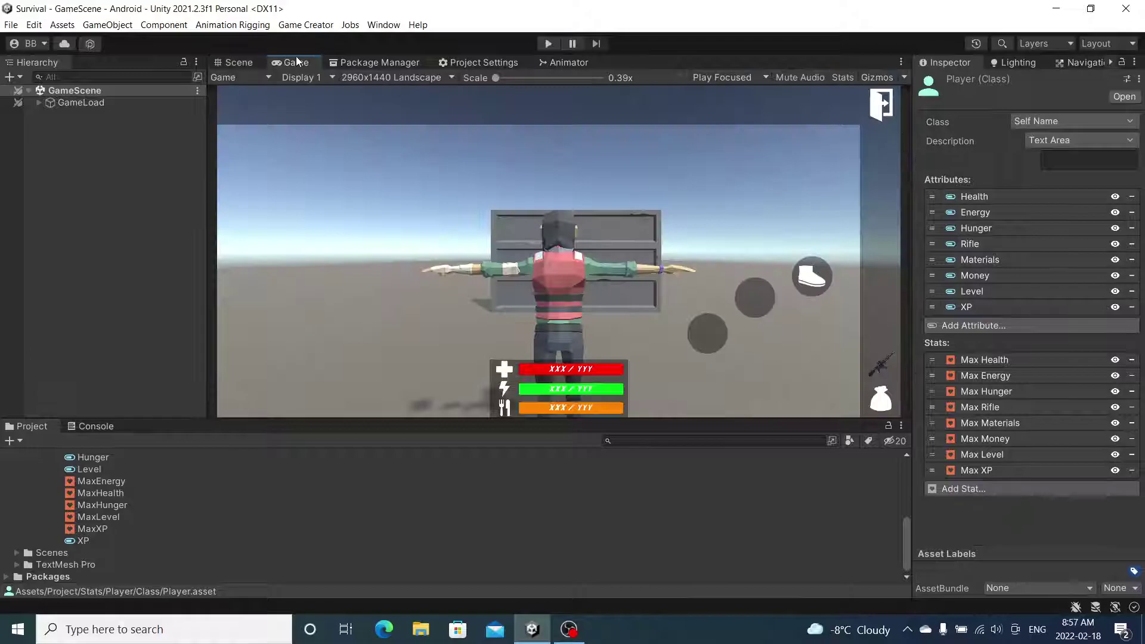
Expand the GameLoad hierarchy through Canvas and Panels to show the contents of TopPanel
left_click(39, 103)
left_click(89, 150)
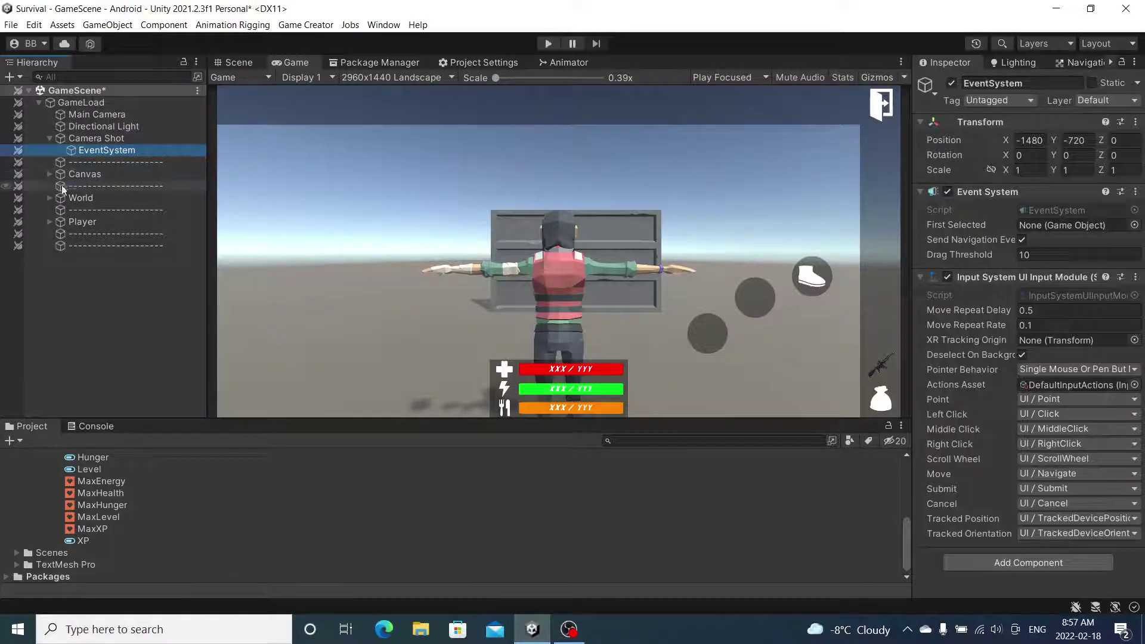
left_click(49, 174)
left_click(59, 186)
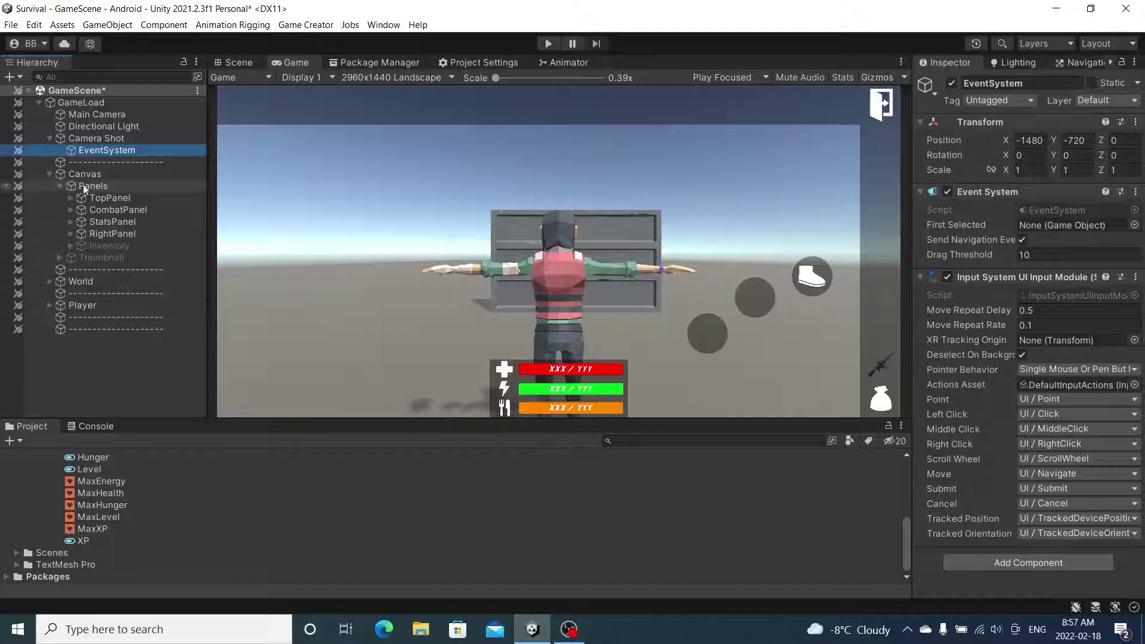
left_click(95, 197)
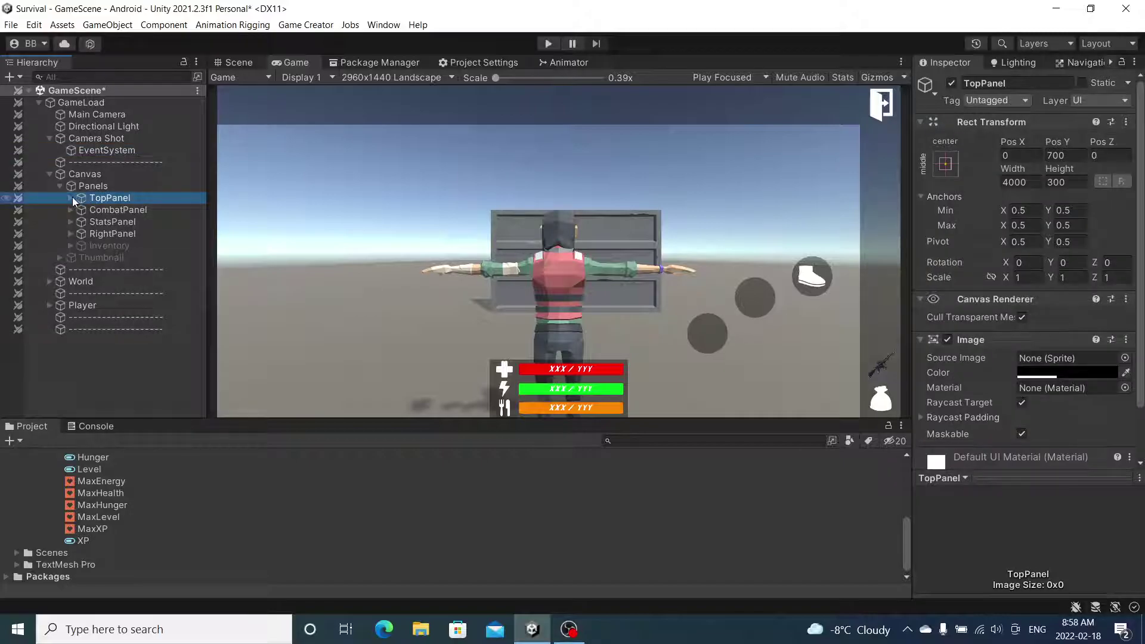
left_click(73, 197)
right_click(112, 198)
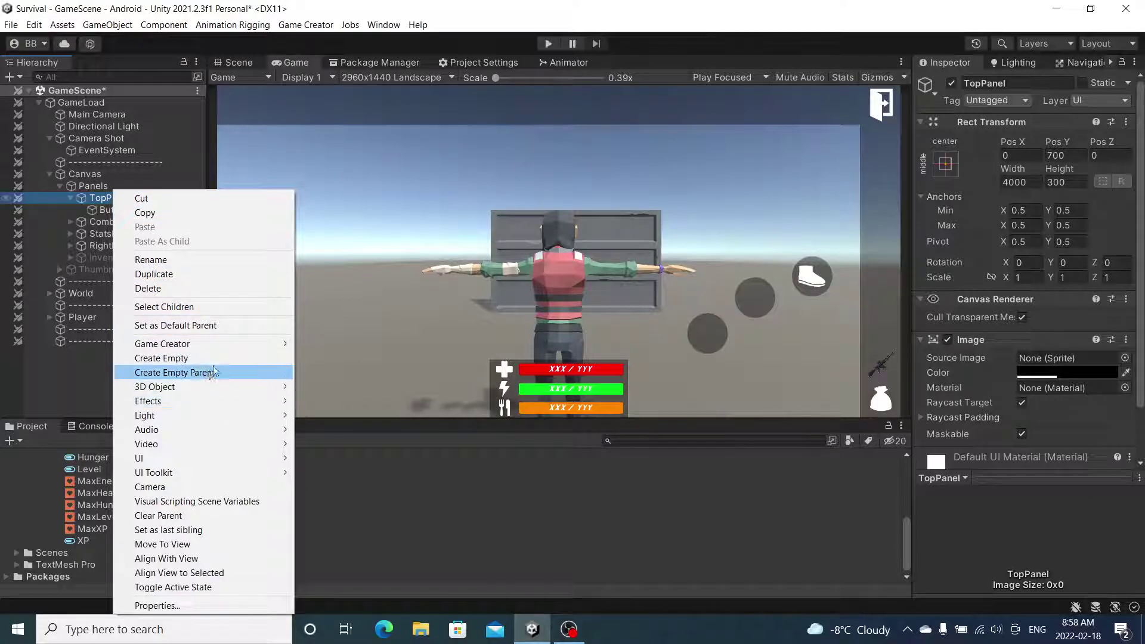
left_click(226, 363)
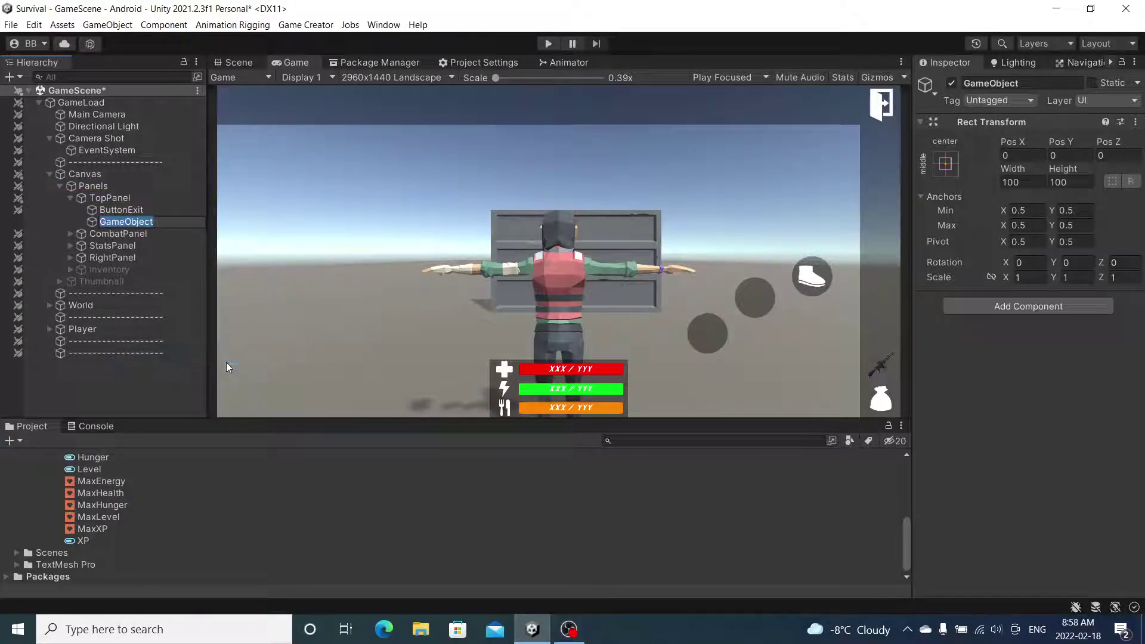
left_click(164, 210)
left_click(158, 223)
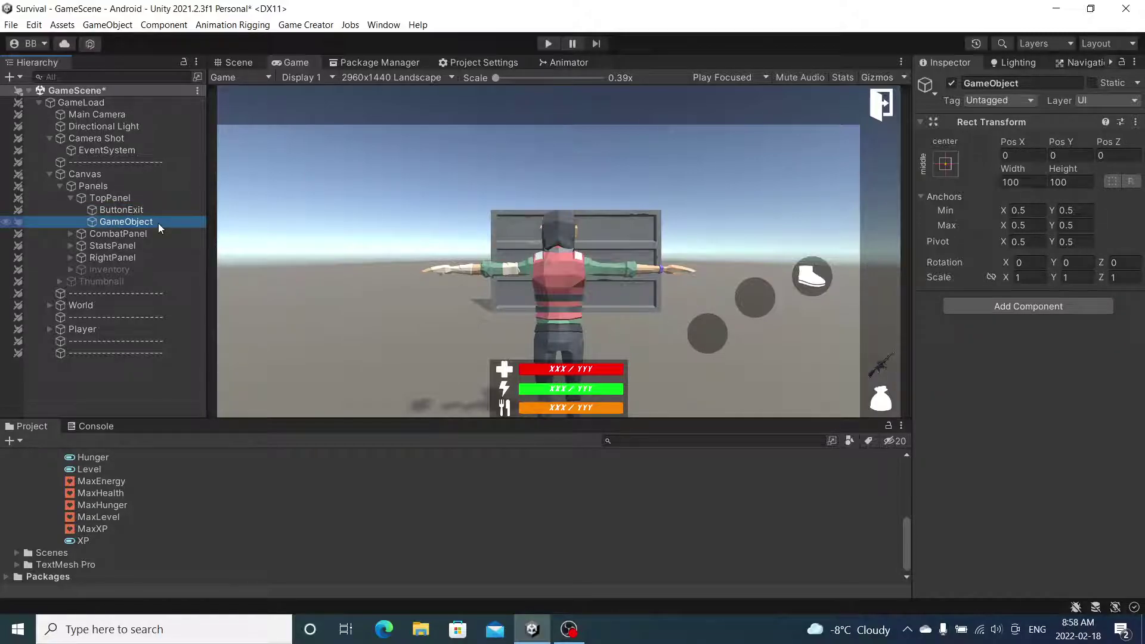
key("Delete")
Create a UI Image under ButtonExit and move it directly into TopPanel, above ButtonExit
right_click(144, 211)
mouse_move(179, 473)
left_click(393, 276)
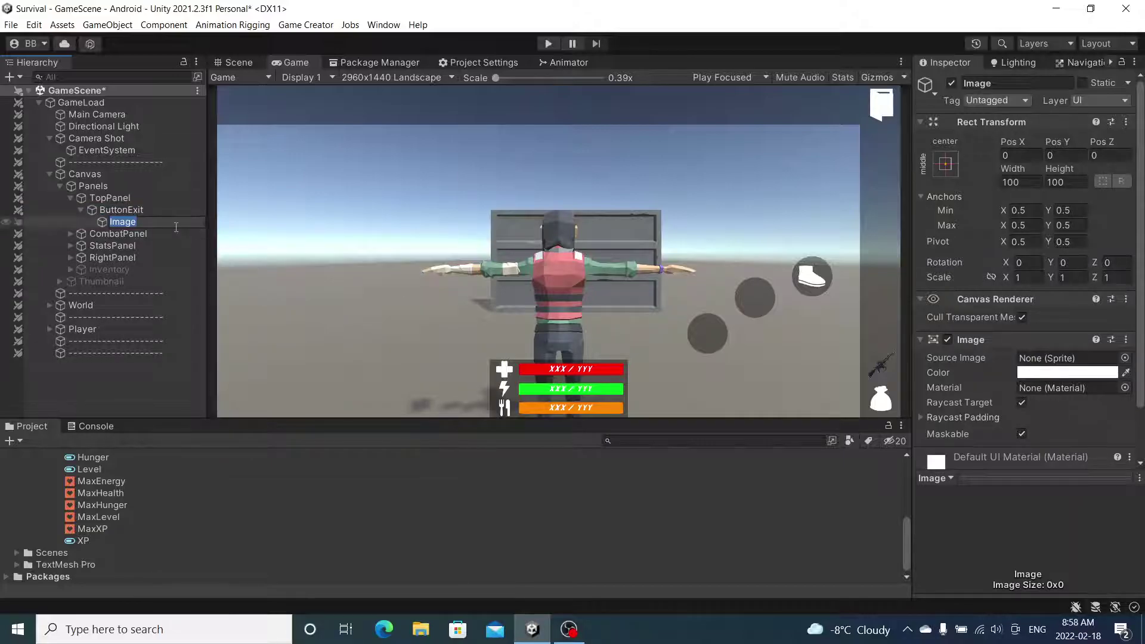
left_click(132, 223)
mouse_move(126, 225)
left_mouse_down()
mouse_move(119, 196)
mouse_move(113, 226)
mouse_move(118, 205)
left_mouse_up()
Centre the new image horizontally in TopPanel at X position 0 and place it at a Y position of about -59
left_click(1025, 154)
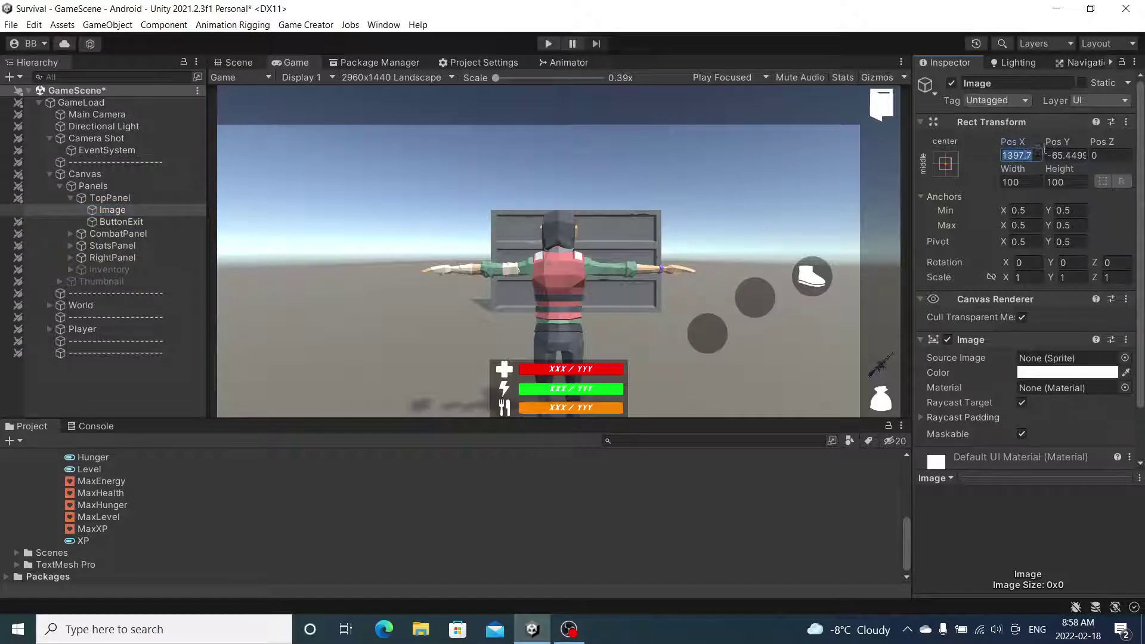
type("0")
key("Tab")
type("0")
left_click_drag(1054, 140, 722, 120)
Set the image's width and height to 125
left_click(1006, 182)
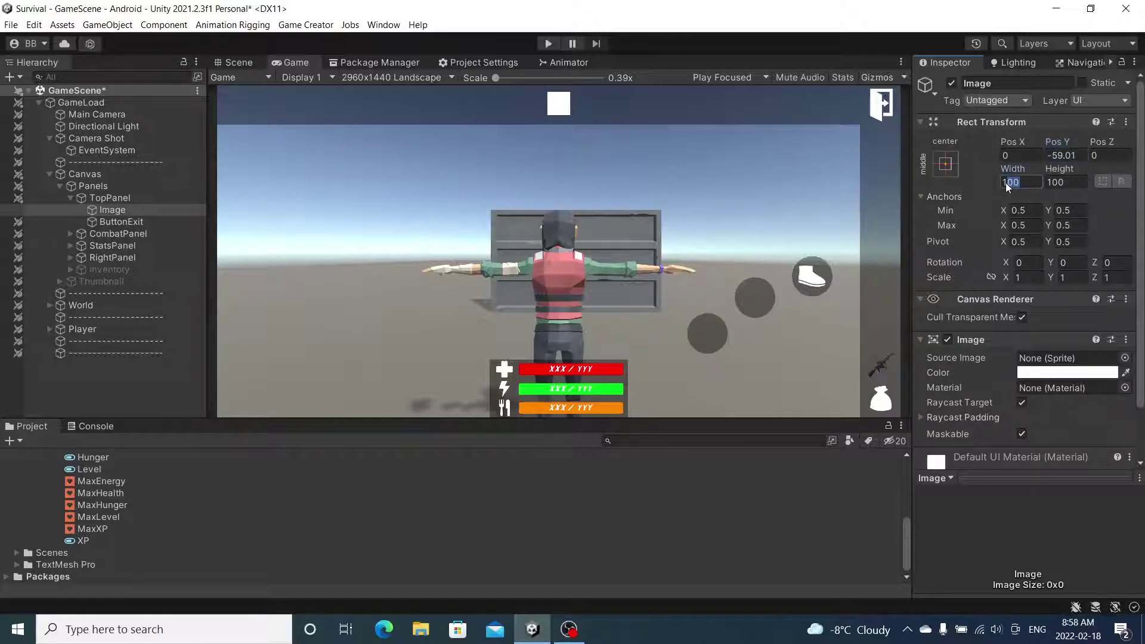
type("125")
left_click(1061, 186)
type("125")
Move the image to the far left of TopPanel, at about X -1400 and Y -65
left_click_drag(1013, 146, 451, 46)
left_click_drag(538, 626, 229, 41)
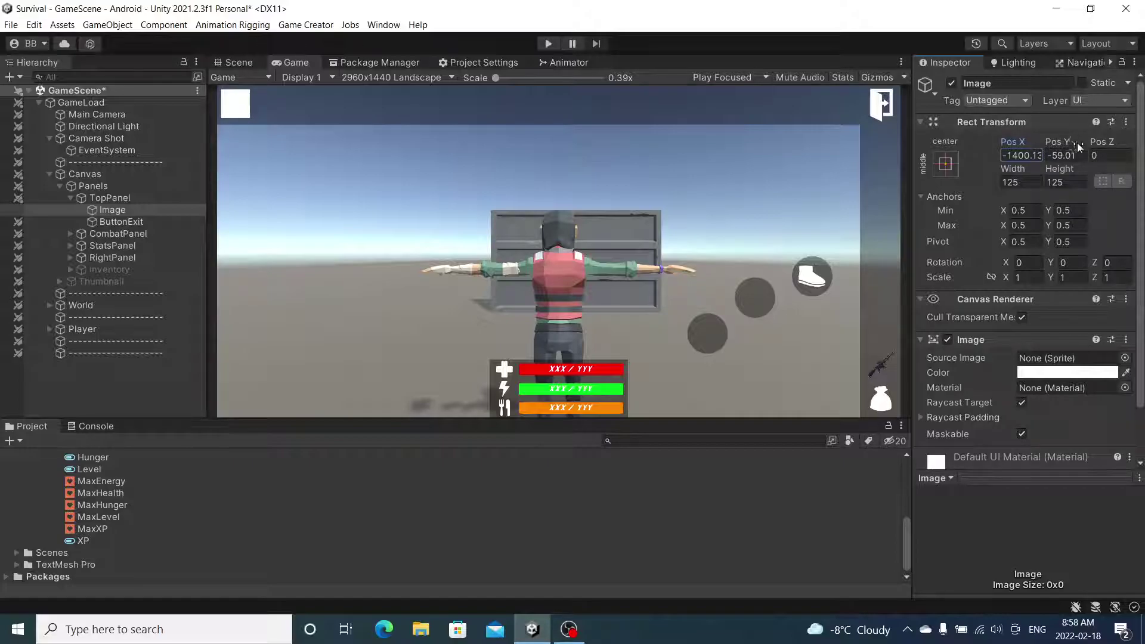
left_click_drag(1059, 141, 911, 147)
Assign the rising-bars-with-arrow sprite icon_app_149 as the image's source image
left_click(1125, 358)
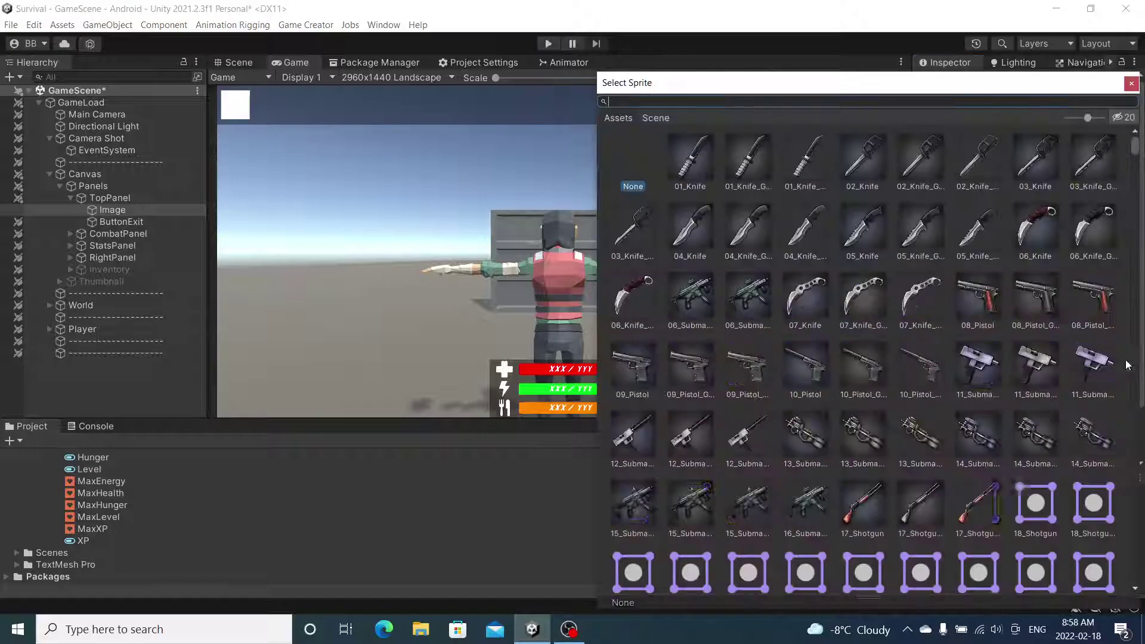
left_click_drag(1139, 156, 1139, 344)
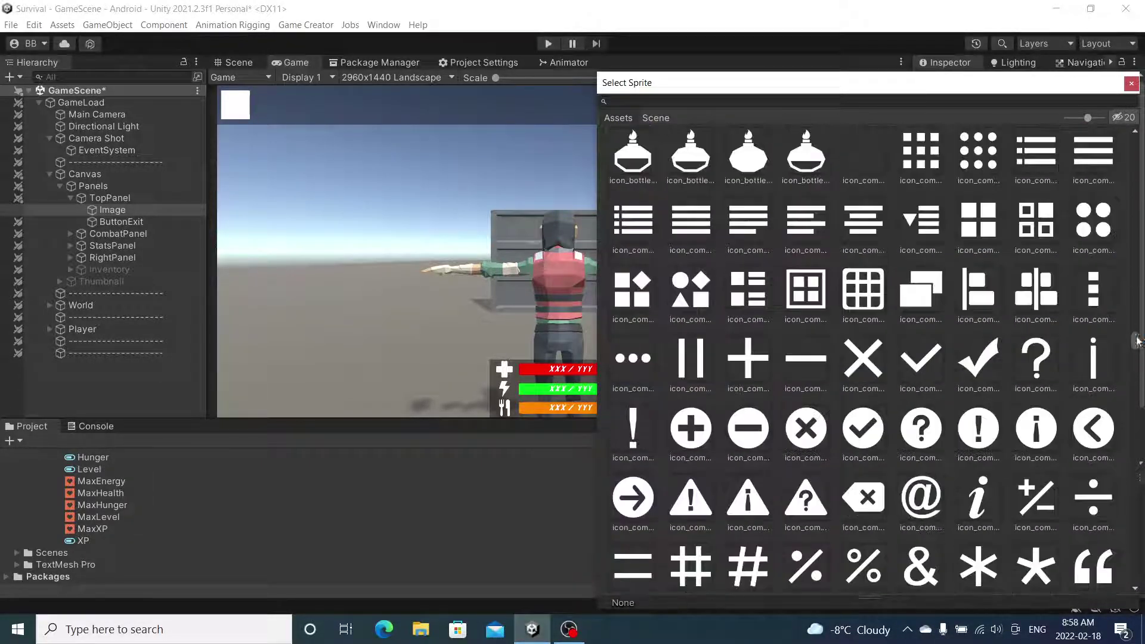
scroll(804, 370, "up", 10)
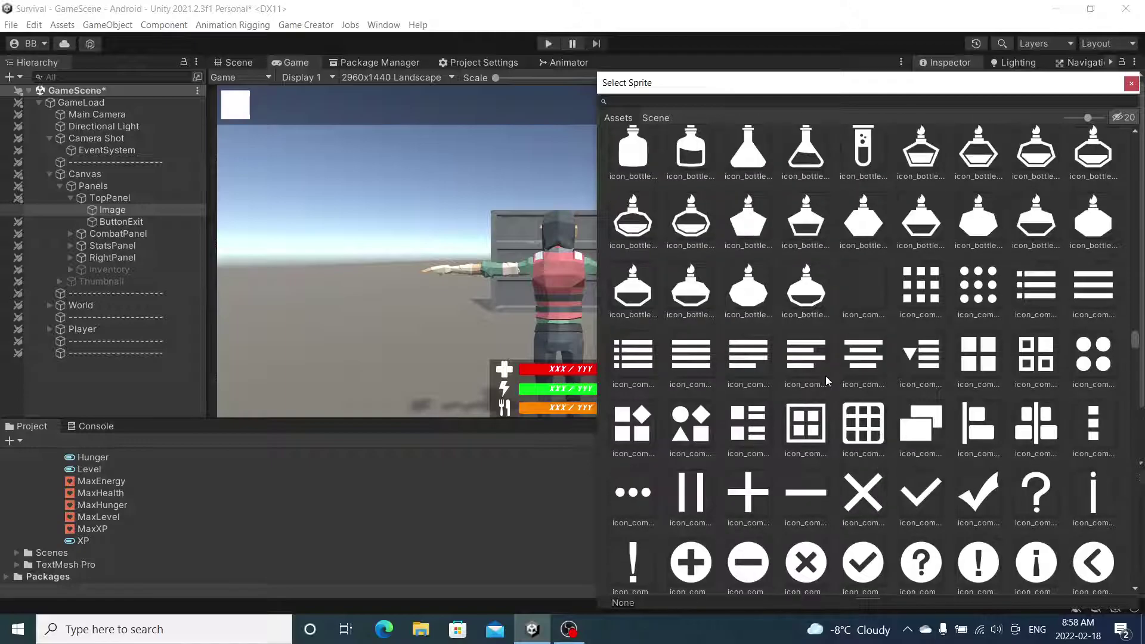
scroll(835, 370, "up", 10)
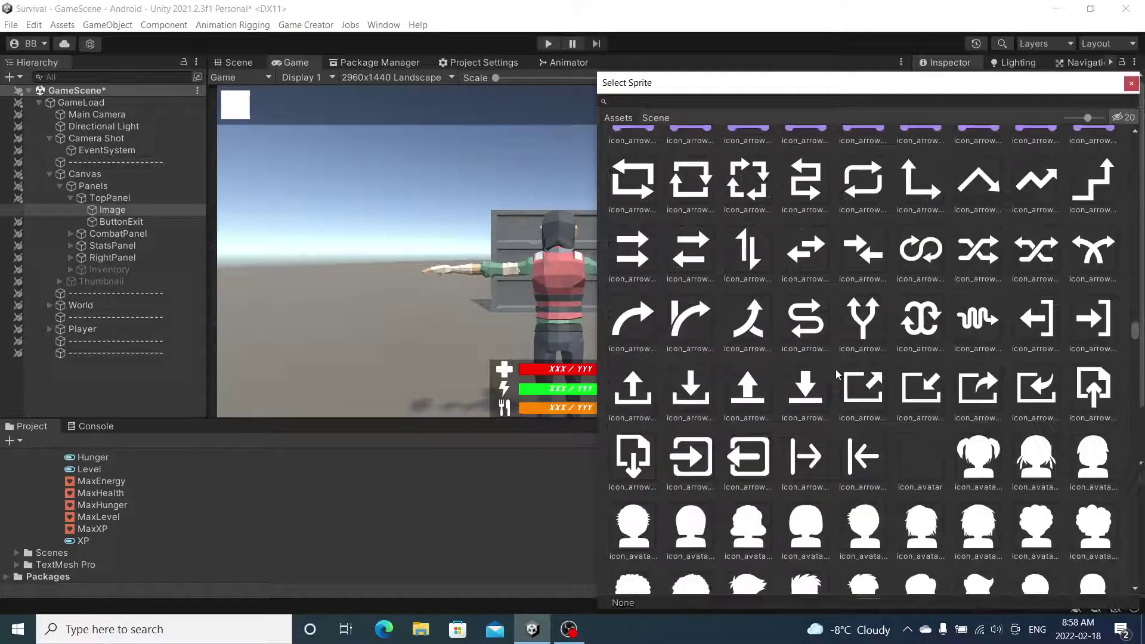
scroll(821, 396, "up", 5)
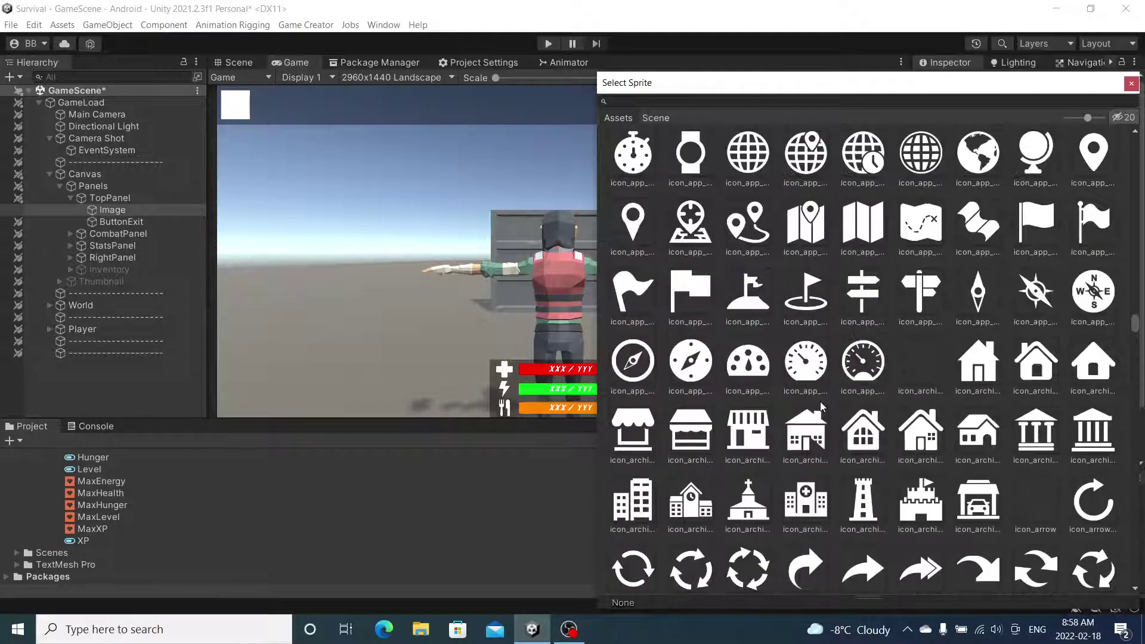
scroll(820, 409, "up", 4)
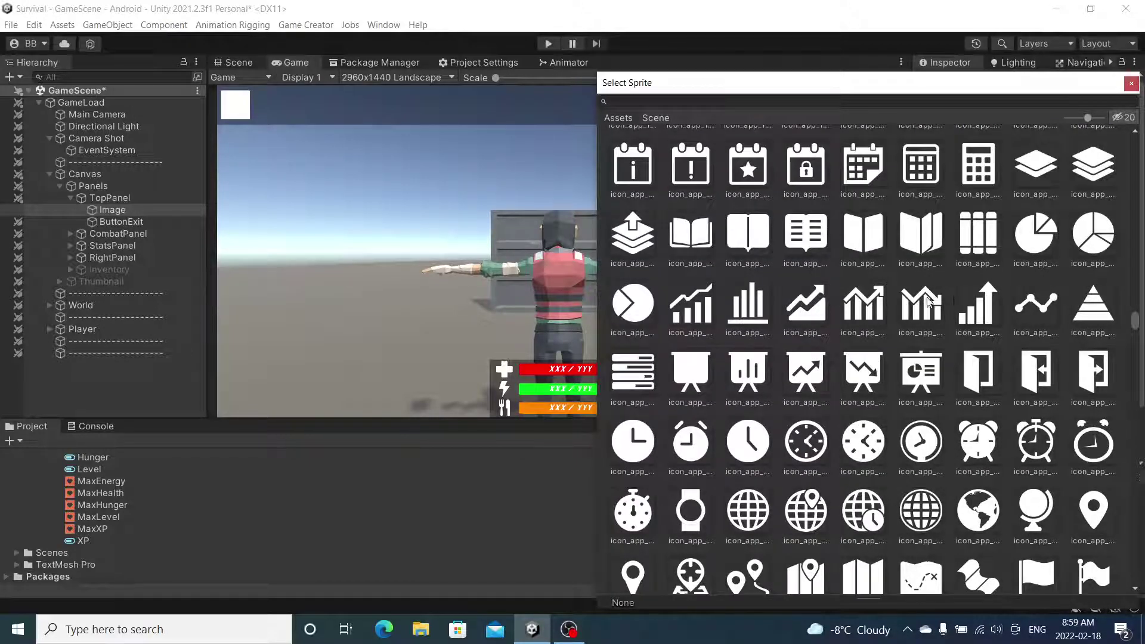
left_click(986, 308)
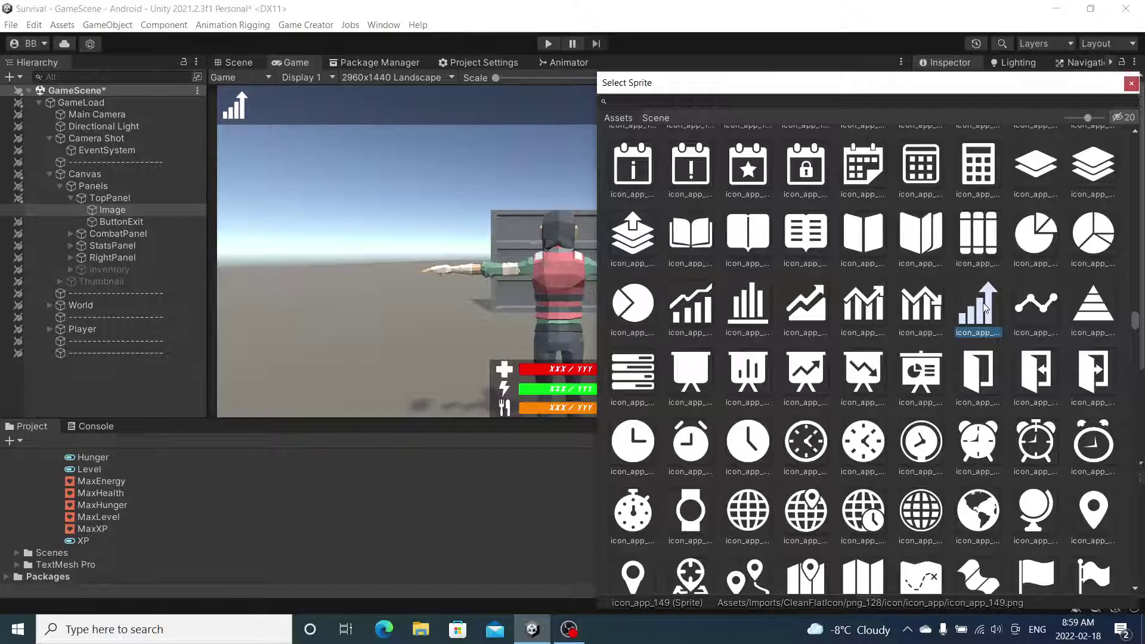
Look through the other available sprites for an alternative level icon and close the sprite picker
scroll(930, 375, "up", 10)
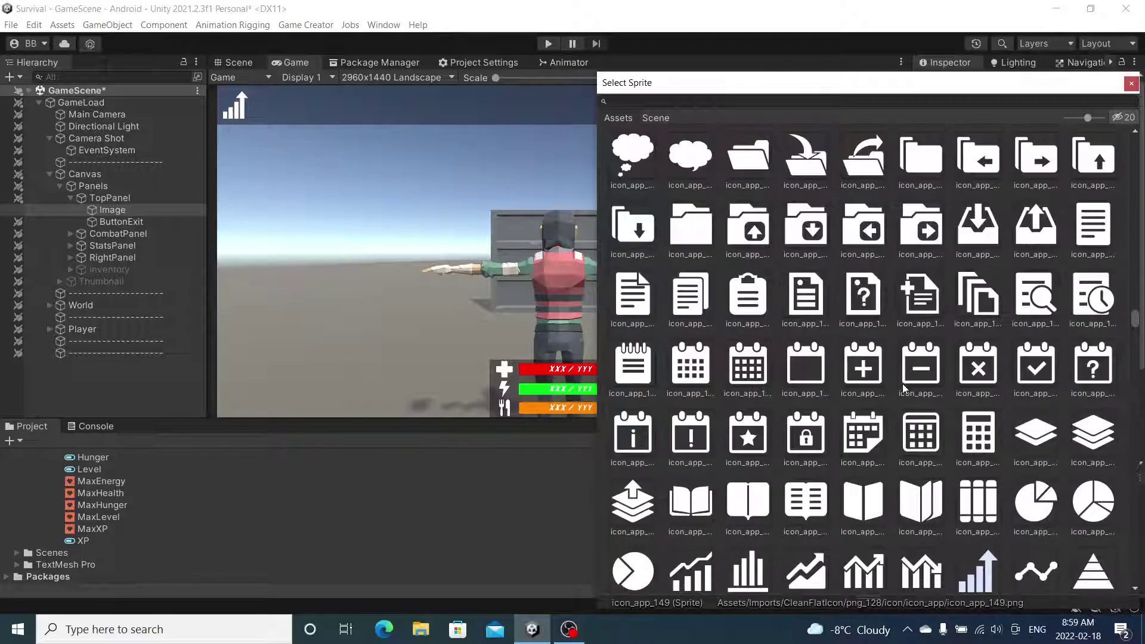
scroll(904, 387, "up", 4)
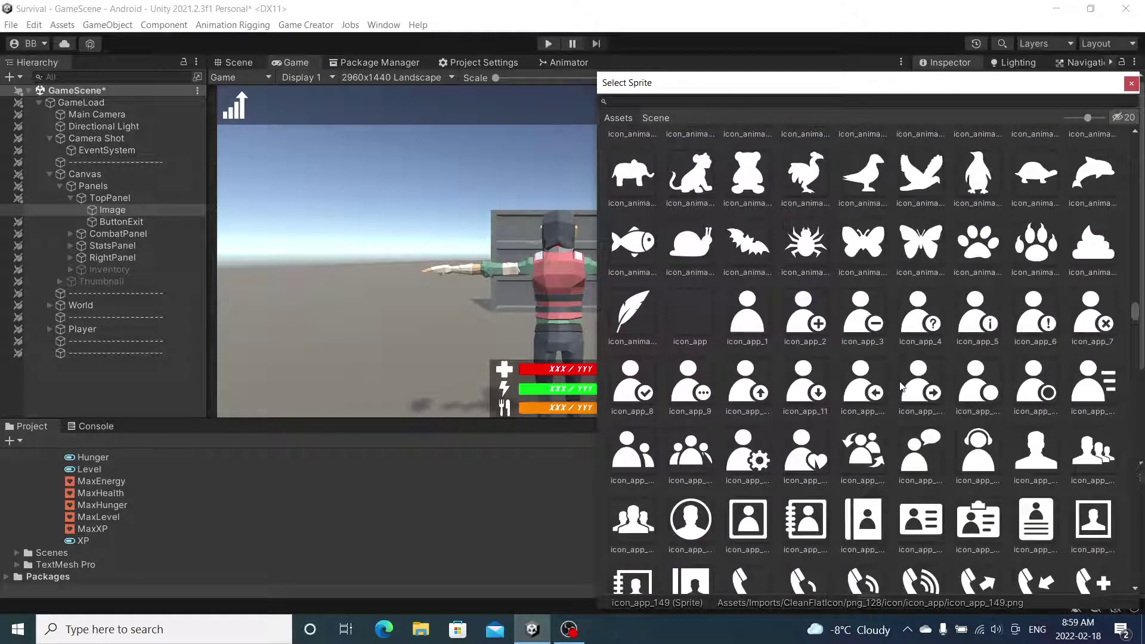
scroll(902, 386, "down", 14)
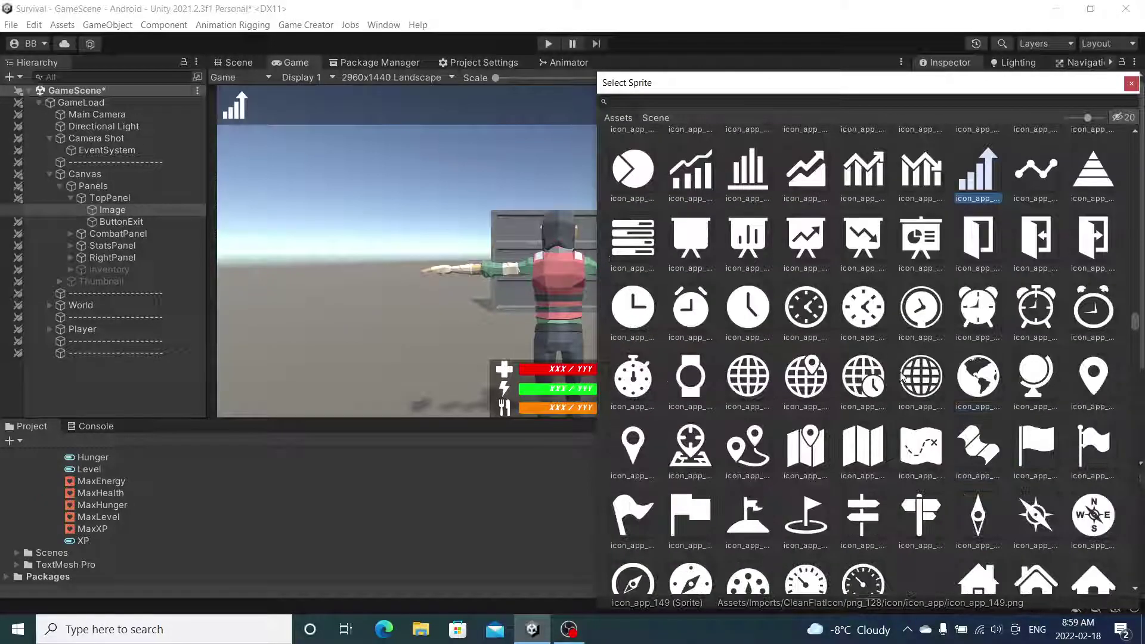
scroll(902, 375, "up", 3)
scroll(685, 281, "down", 7)
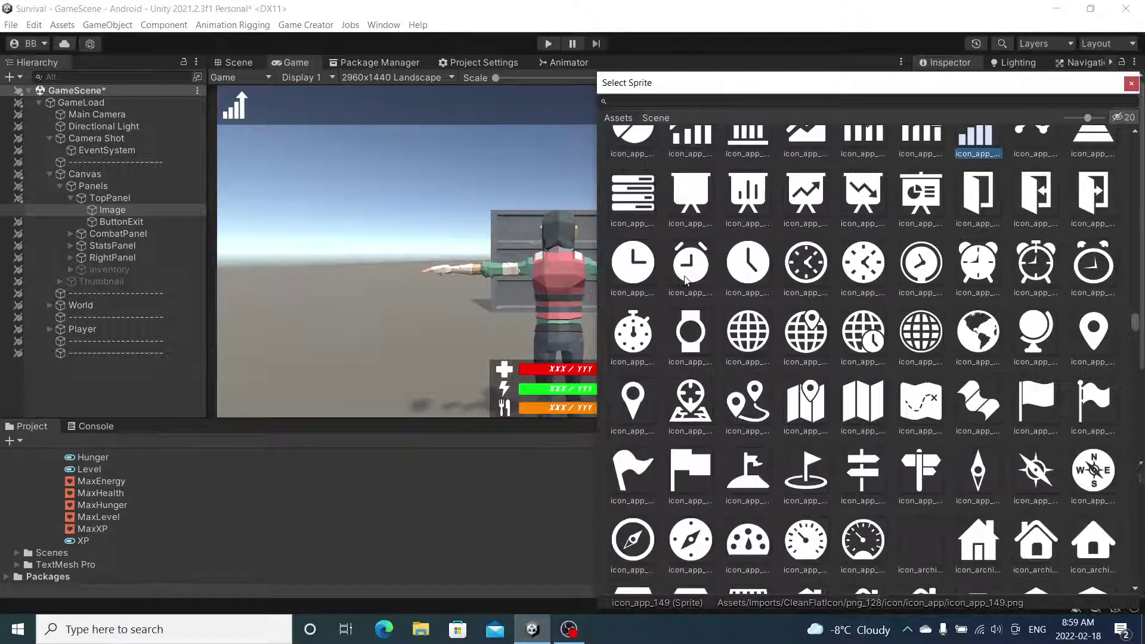
scroll(684, 282, "down", 8)
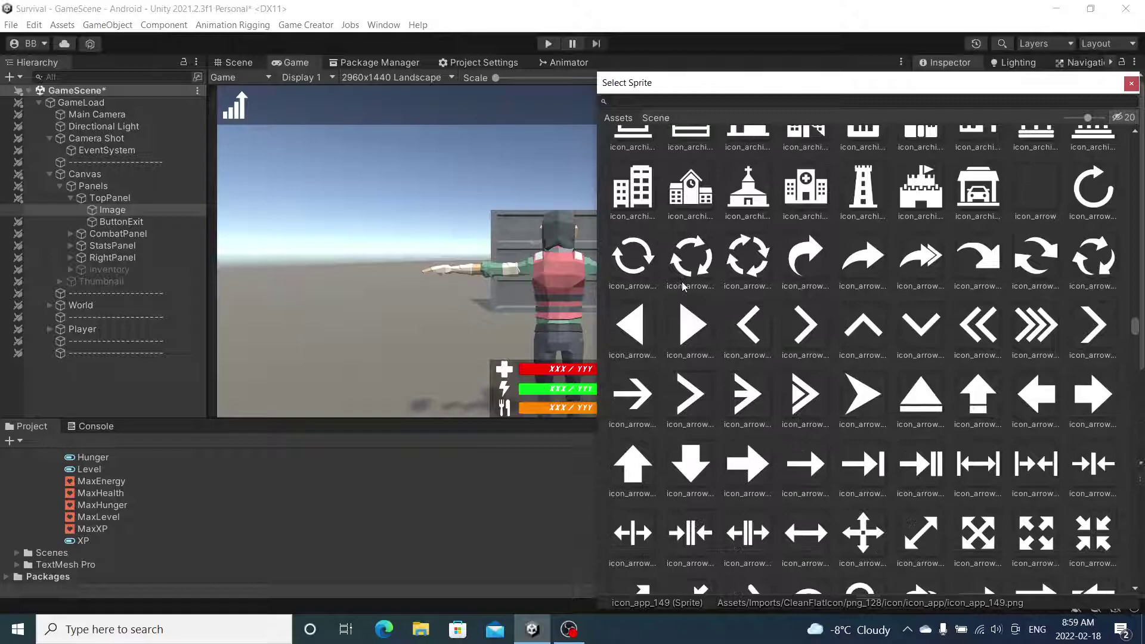
scroll(680, 290, "up", 2)
scroll(685, 280, "down", 10)
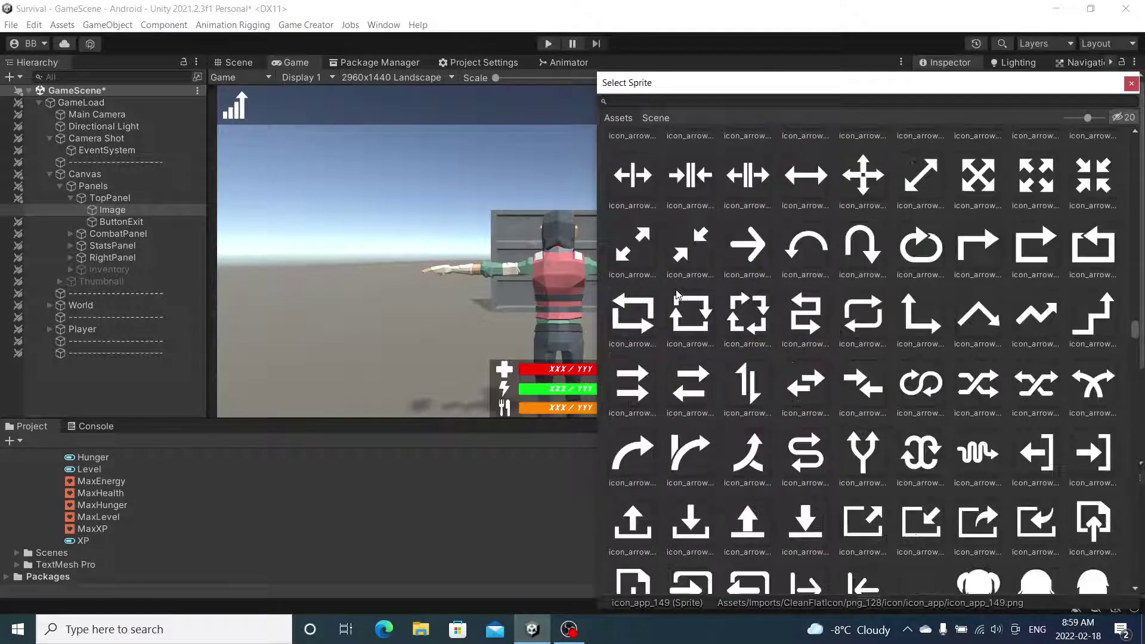
left_click(667, 5)
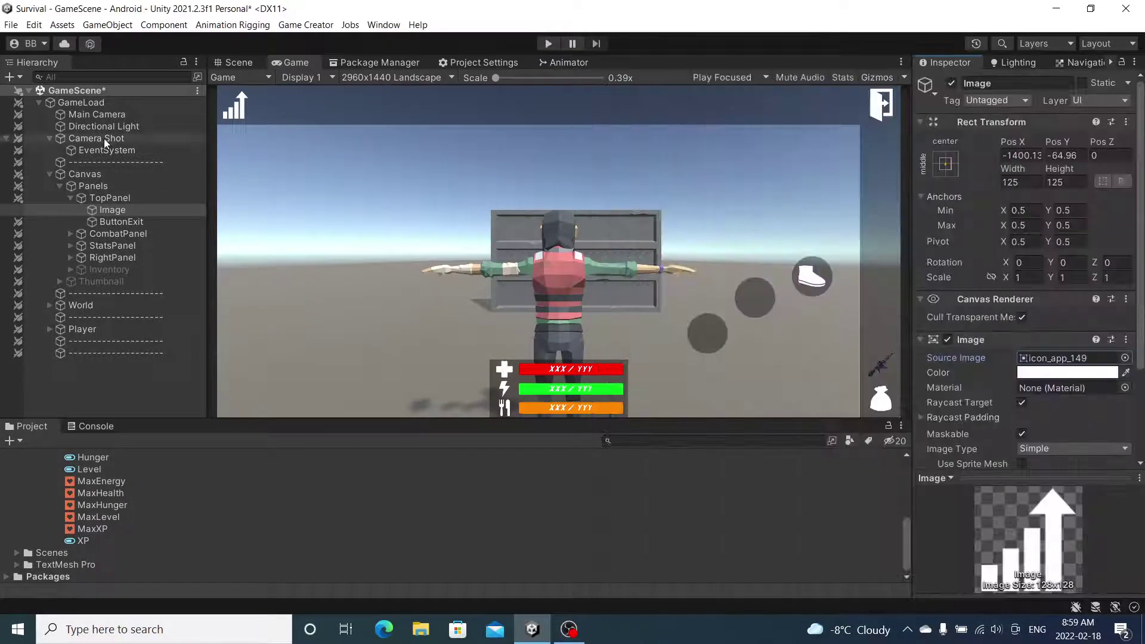
Rename the image in TopPanel as PlayerLevel
right_click(121, 215)
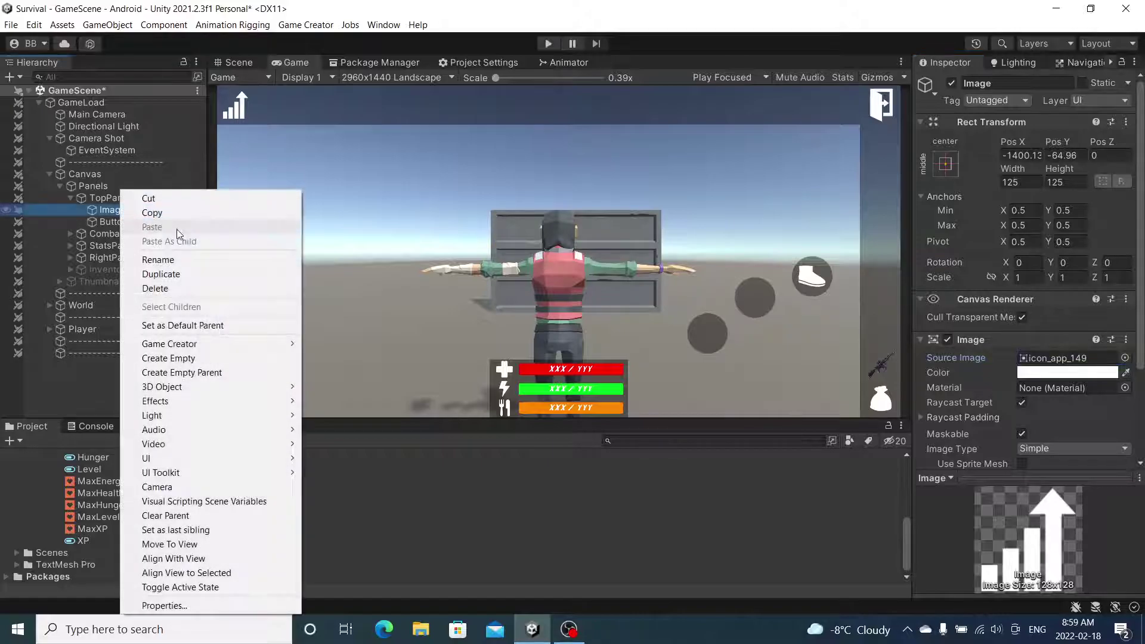
left_click(180, 254)
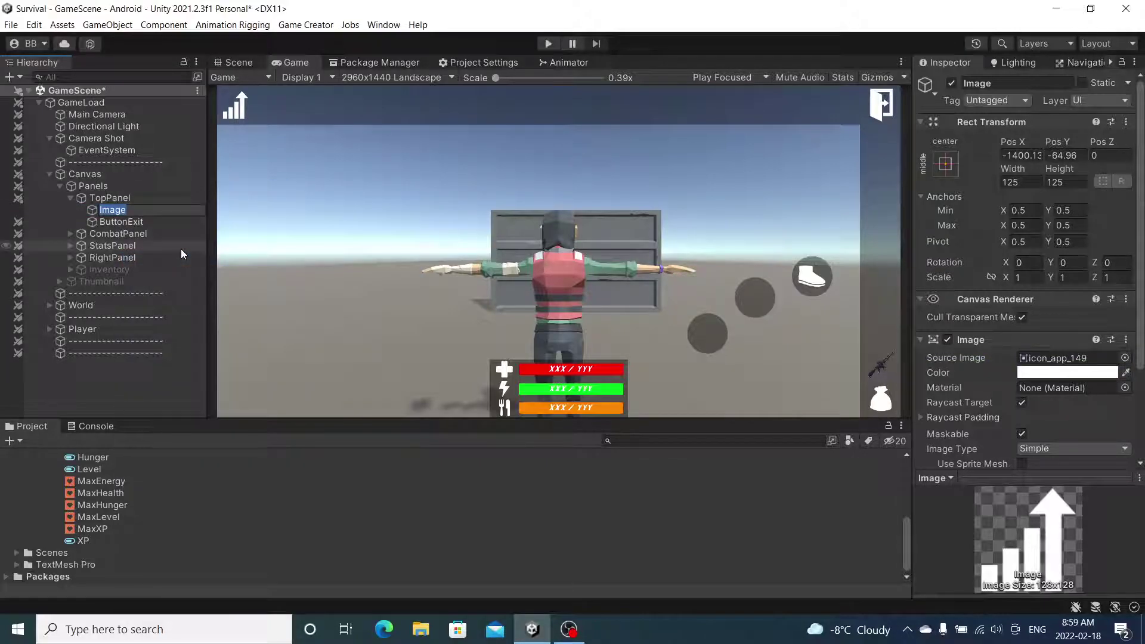
type("PlayerLevel")
key("Return")
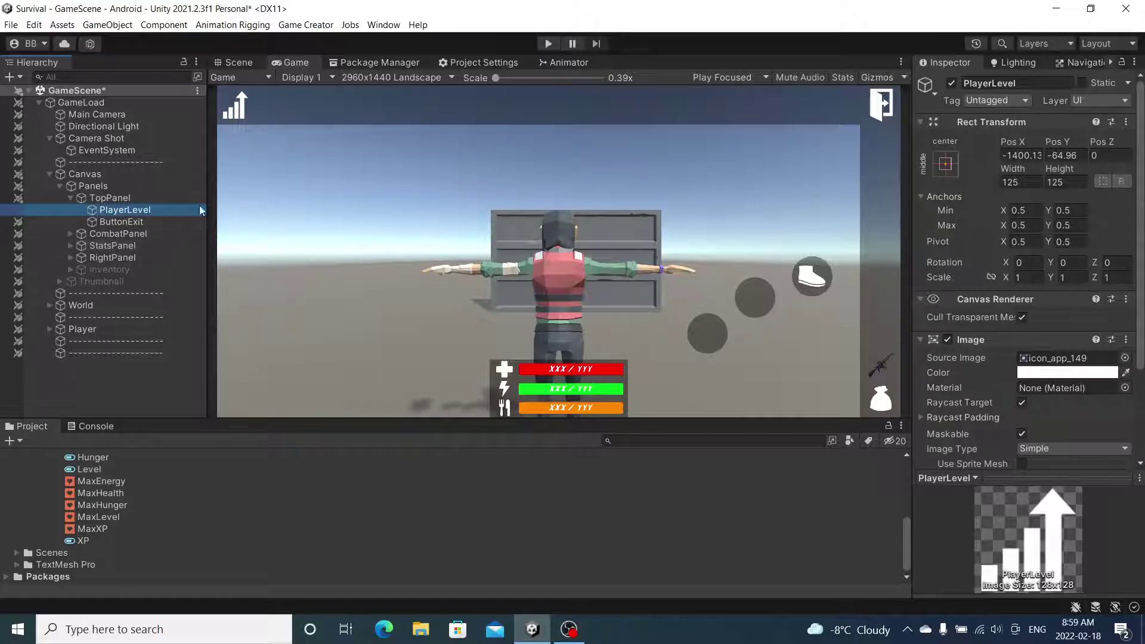
Add a TextMeshPro text object as a child of PlayerLevel and select it
right_click(149, 210)
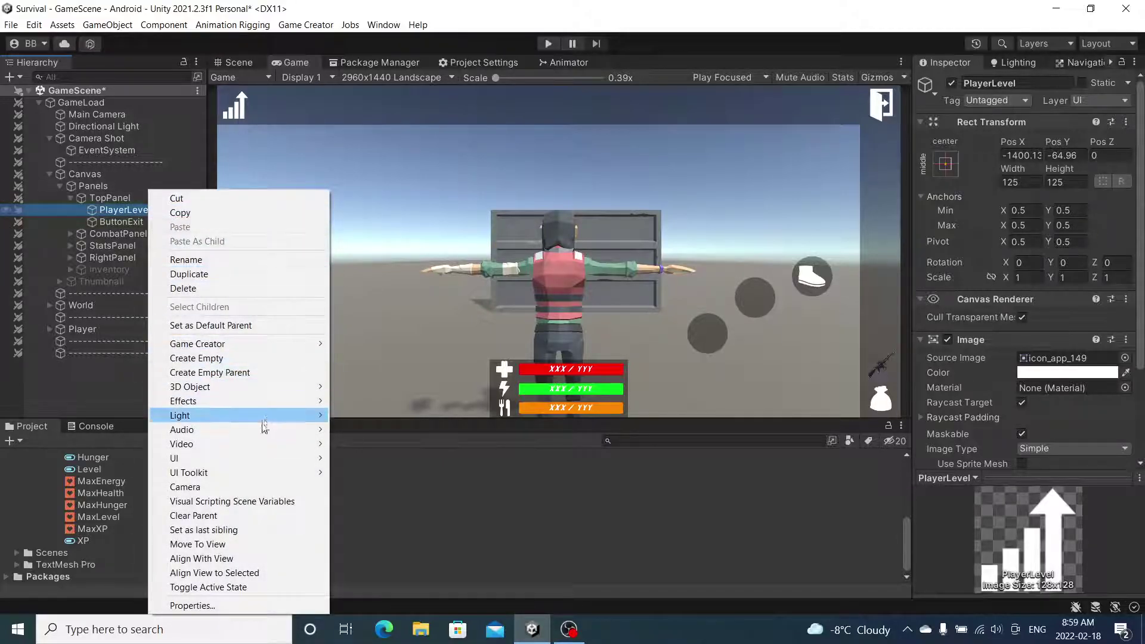
mouse_move(265, 458)
left_click(414, 278)
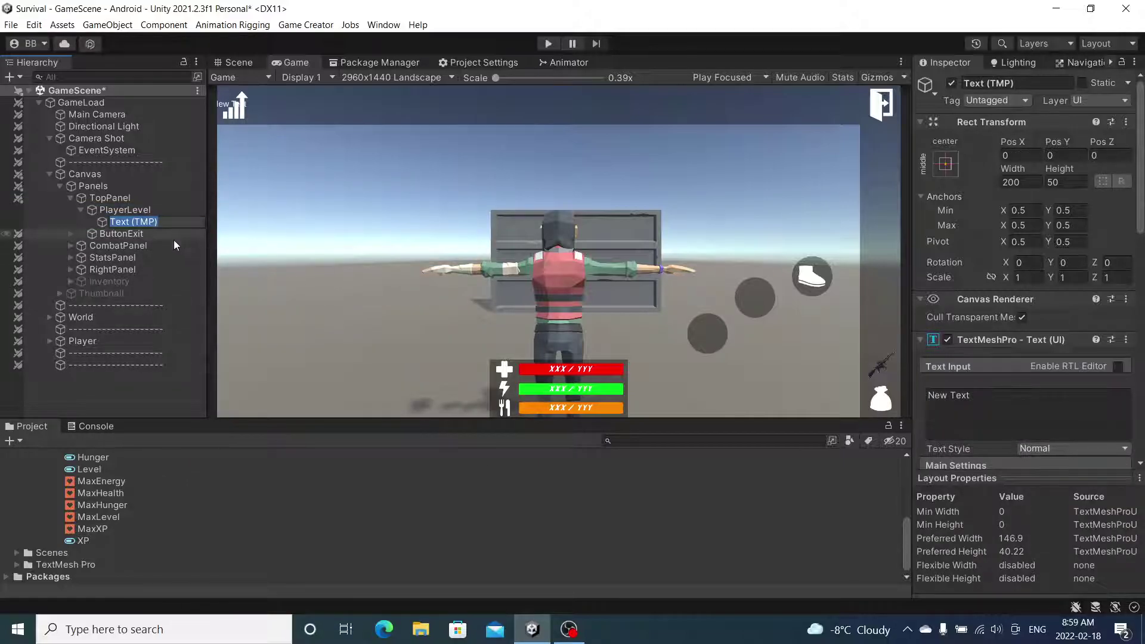
left_click(146, 233)
left_click(149, 222)
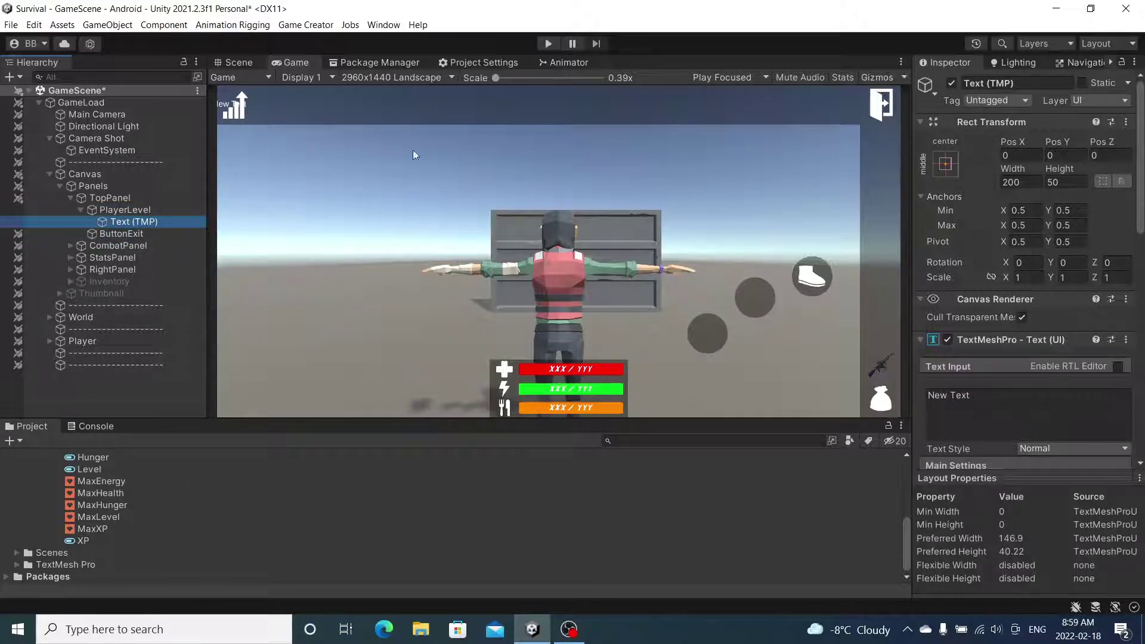
Move the text in the Scene view to just right of the level icon, at an X position of about 163
left_click(239, 62)
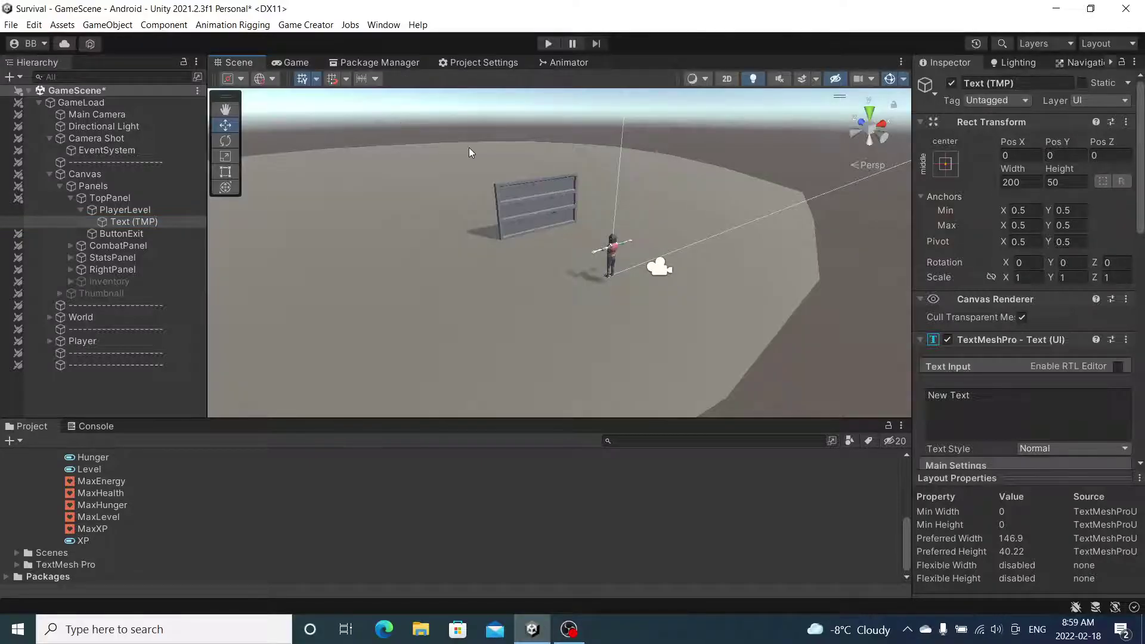
key("f")
left_click(875, 132)
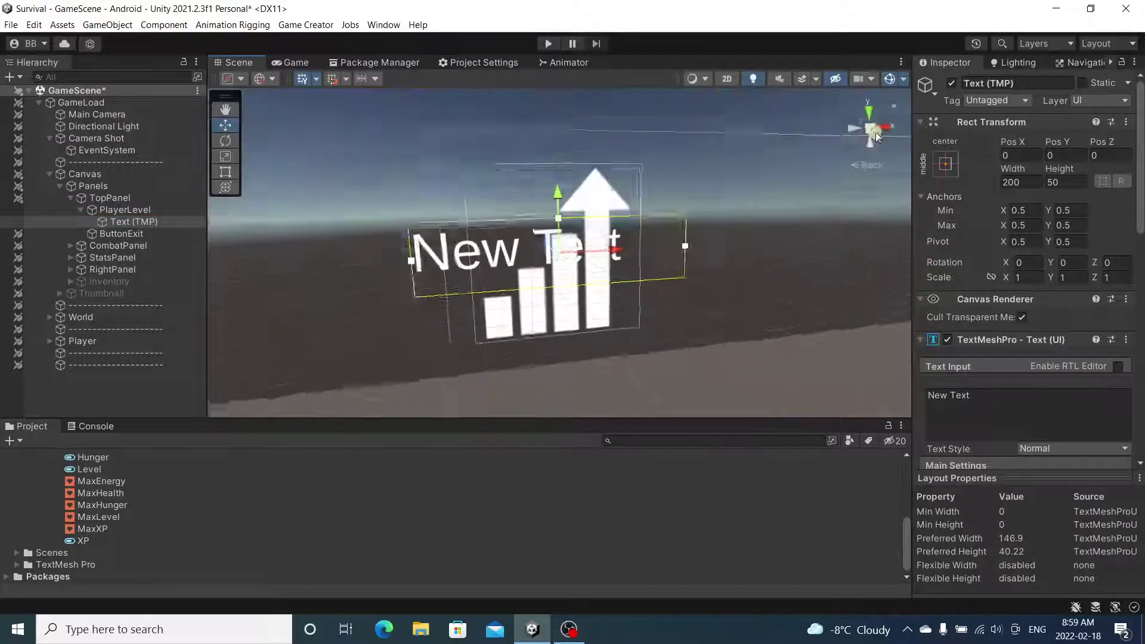
left_click_drag(617, 256, 758, 300)
middle_click_drag(757, 301, 596, 289)
Resize the text's rectangle to match the icon's height of 125 and widen it to about 212
left_click(225, 172)
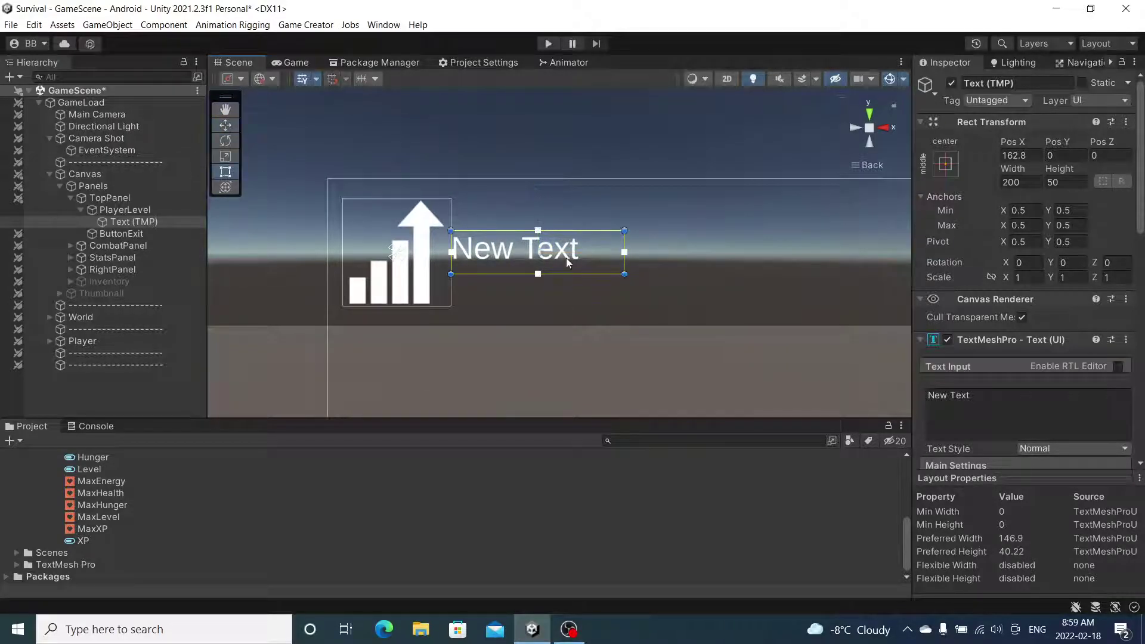
left_click_drag(585, 229, 586, 198)
left_click_drag(581, 274, 582, 309)
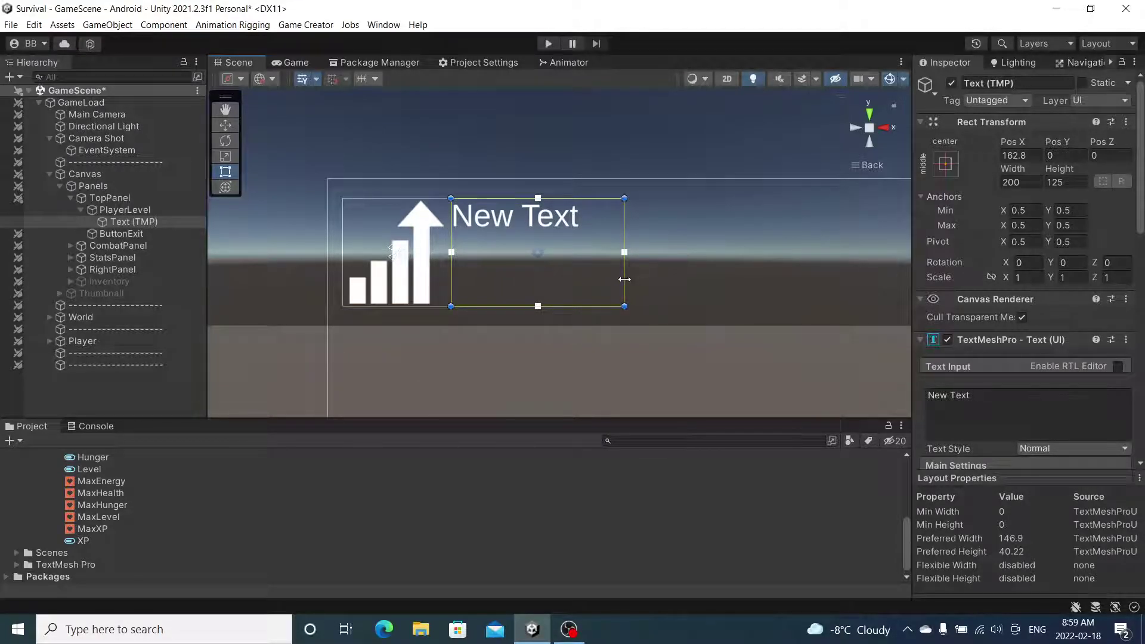
left_click_drag(619, 269, 629, 268)
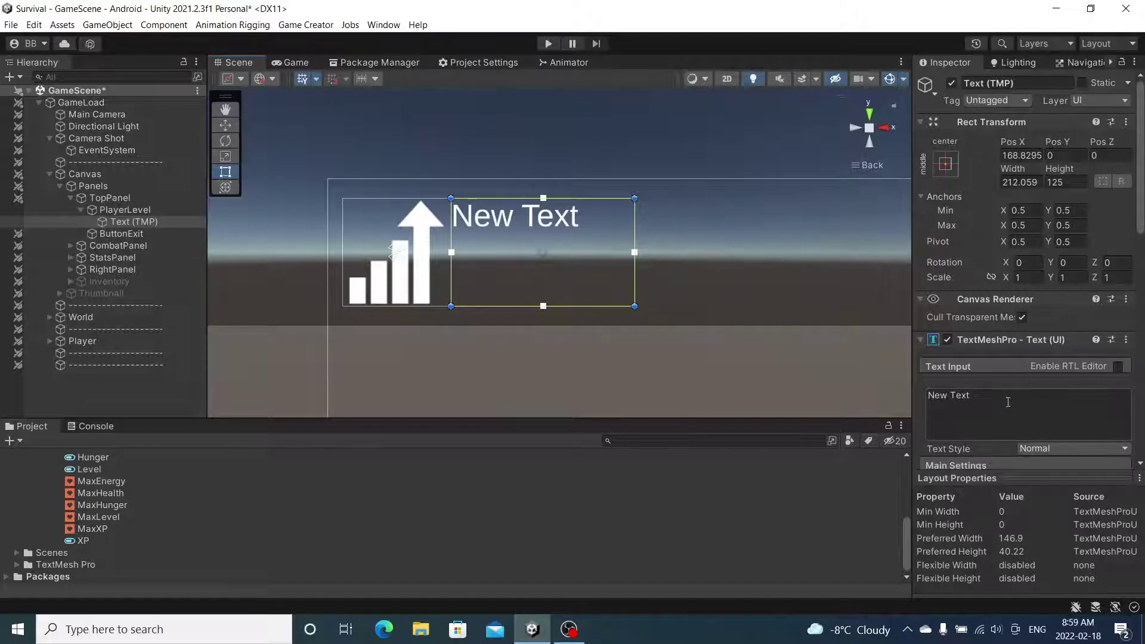
Change the text to "Level" and centre it horizontally and vertically in its rectangle
left_click(994, 424)
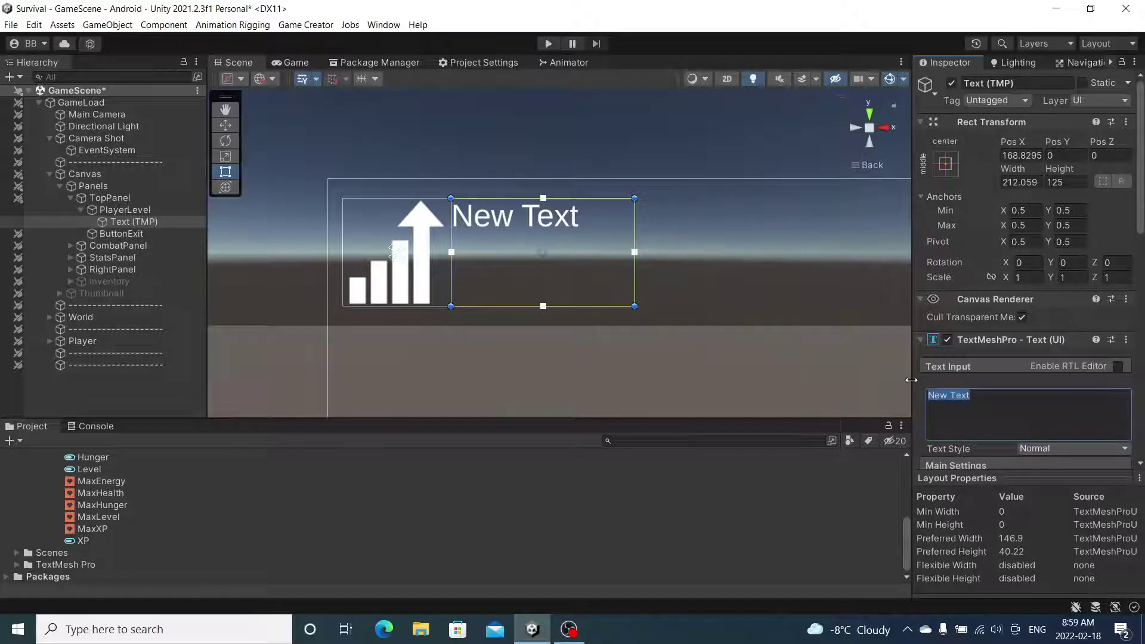
type("Level")
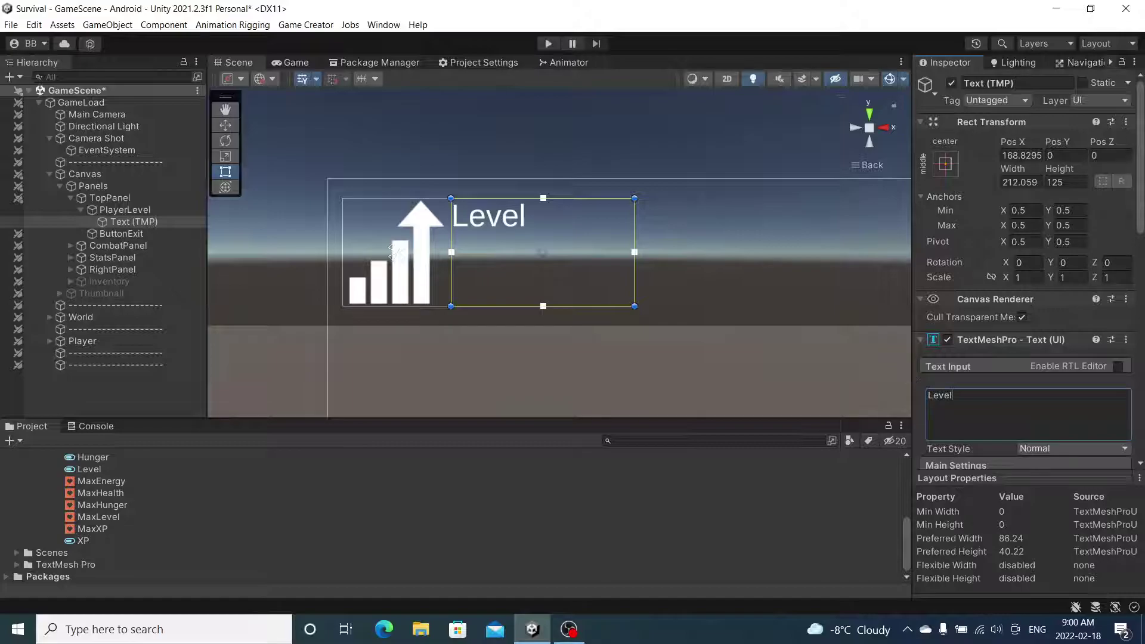
scroll(1099, 129, "down", 5)
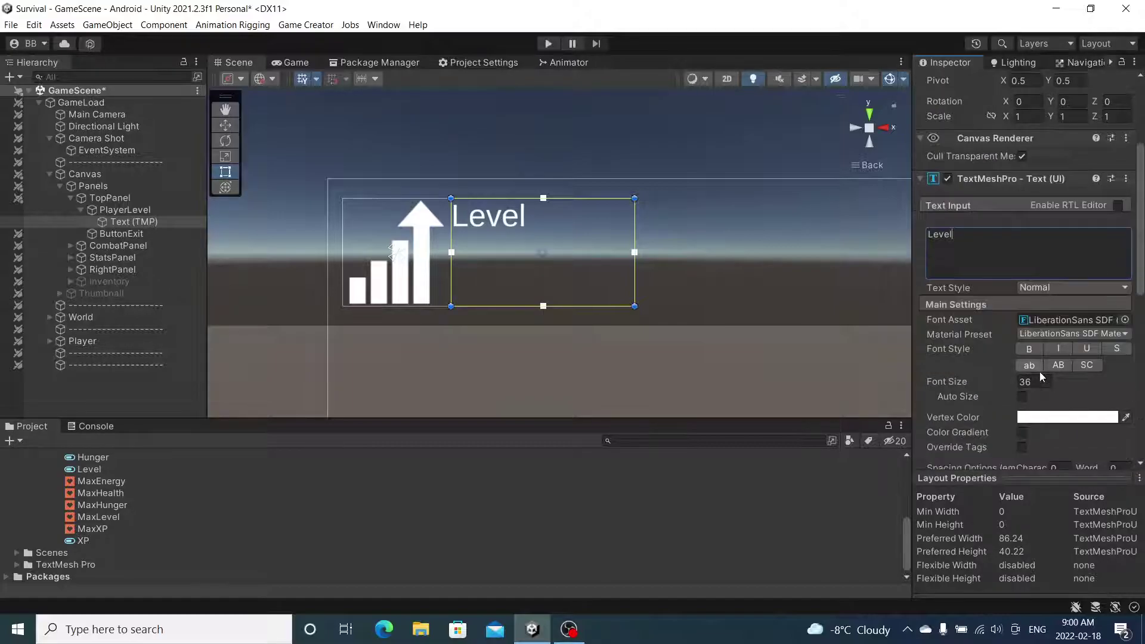
scroll(1041, 372, "down", 3)
left_click(1041, 423)
left_click(1041, 441)
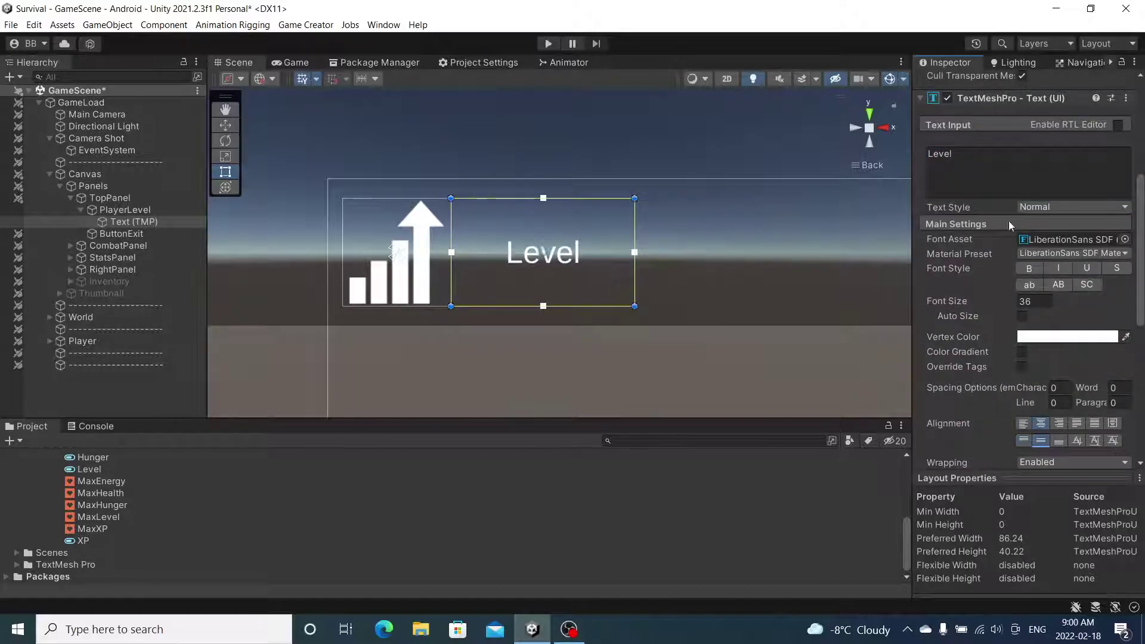
Set the Level text's font asset to Adventure_Normal SDF at size 69 and check it in the Game view
left_click(1124, 240)
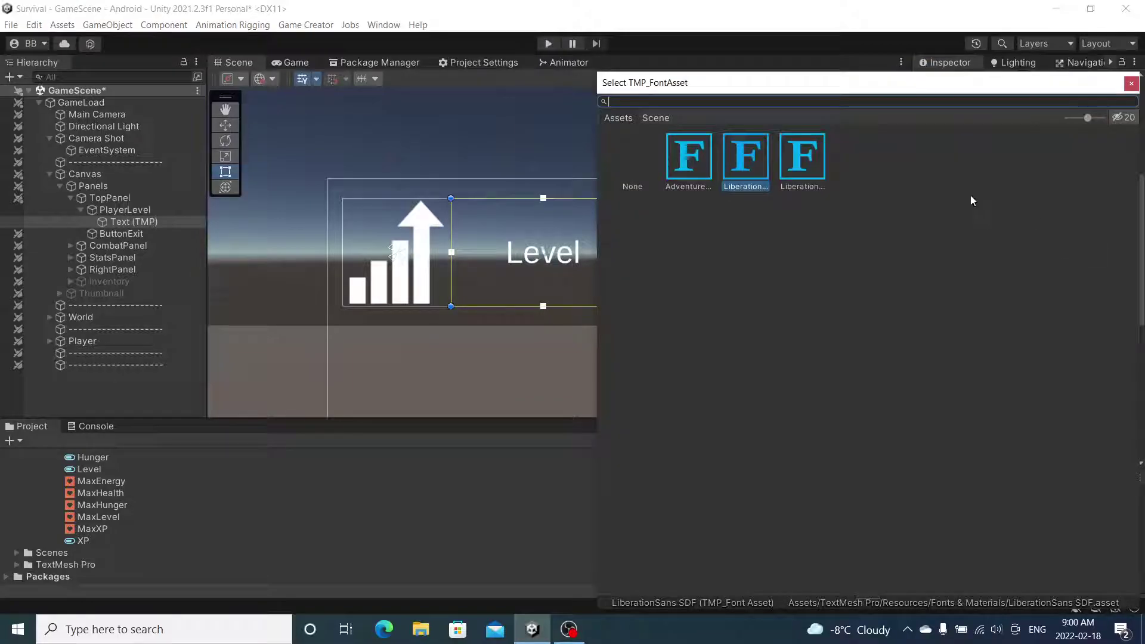
double_click(709, 169)
left_click_drag(1019, 302, 1122, 315)
left_click(286, 64)
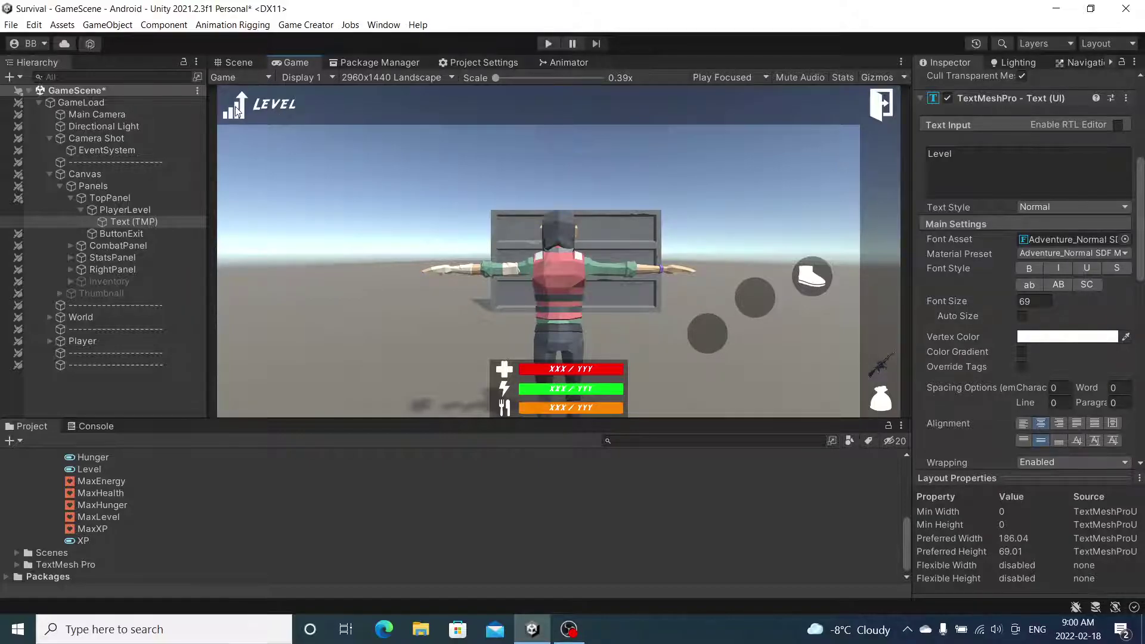
left_click(239, 63)
Create an empty object inside TopPanel and name it PlayerLevel
left_click_drag(134, 222, 126, 203)
right_click(127, 201)
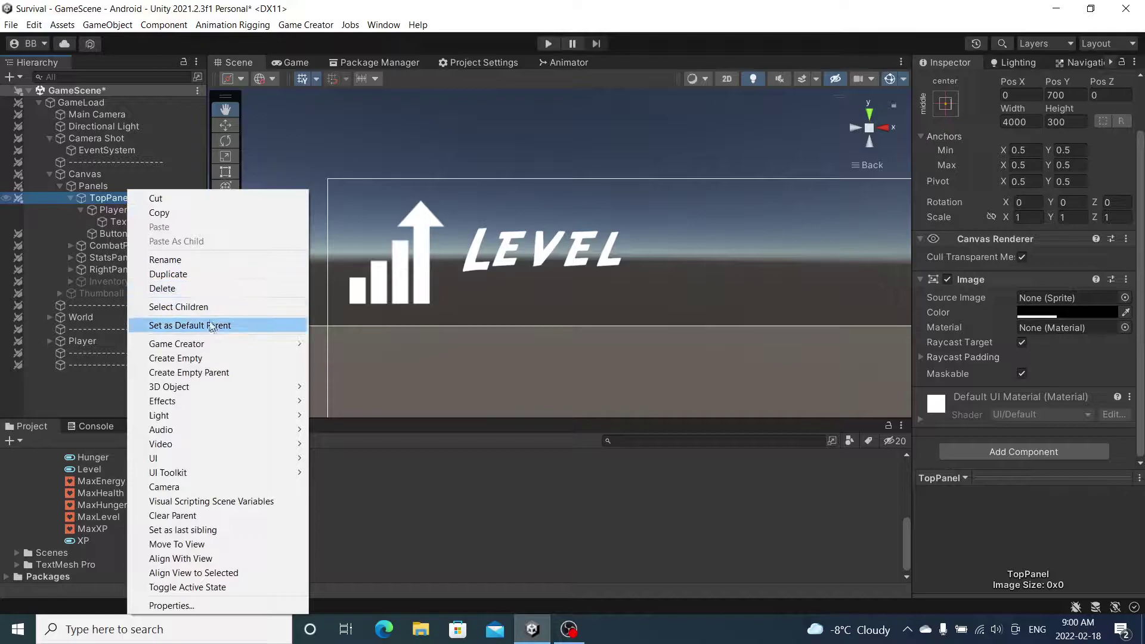
left_click(230, 357)
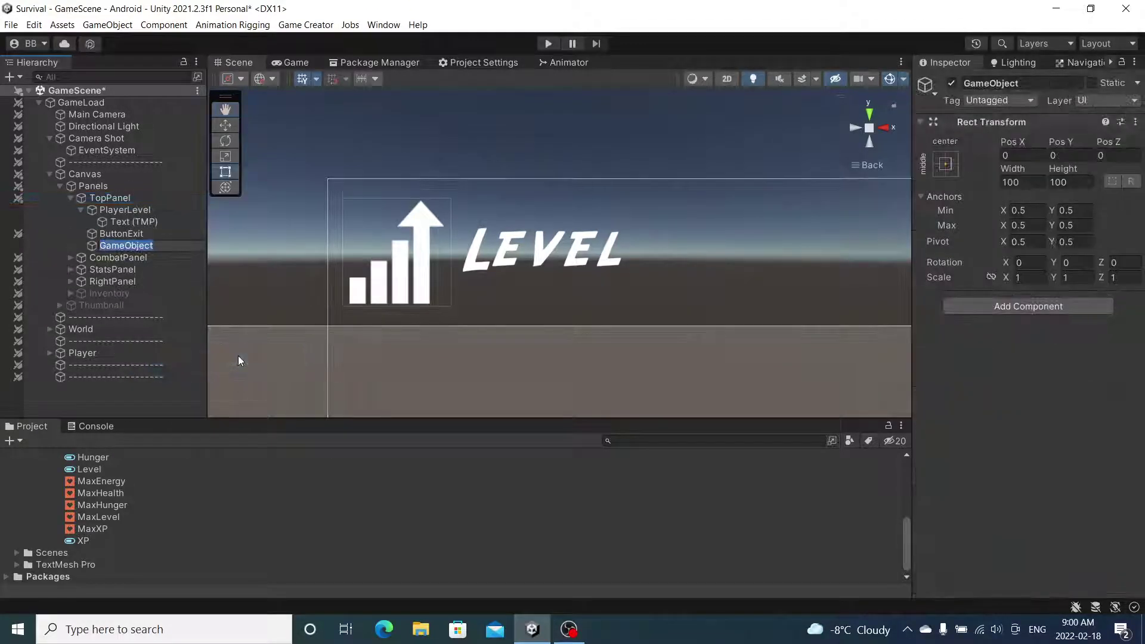
type("Pl")
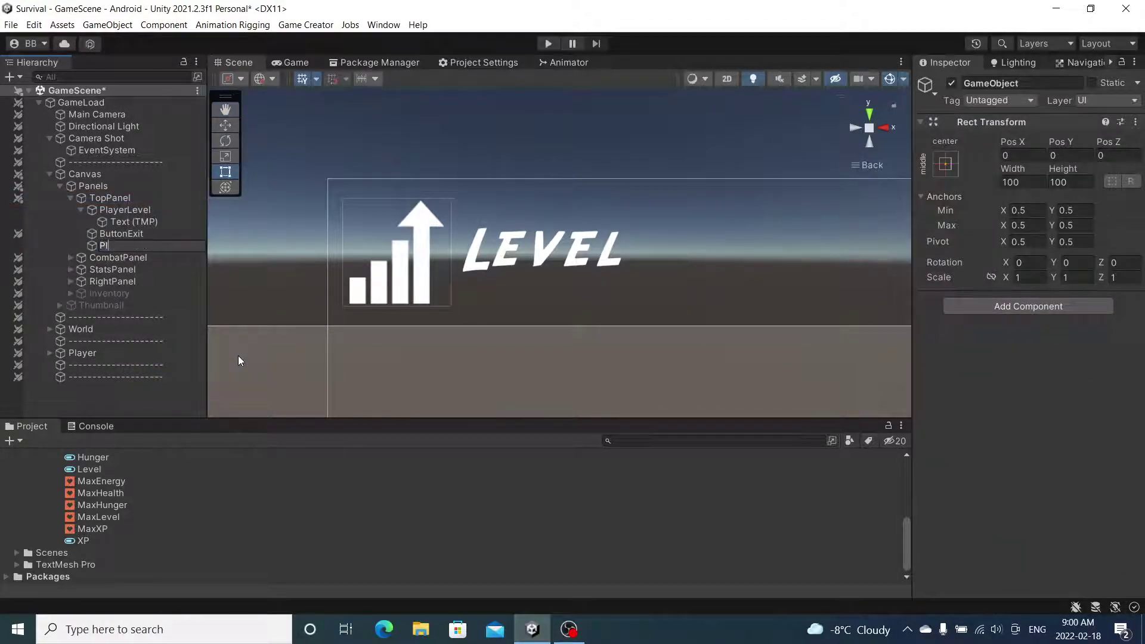
type("ayerLevel")
key("Return")
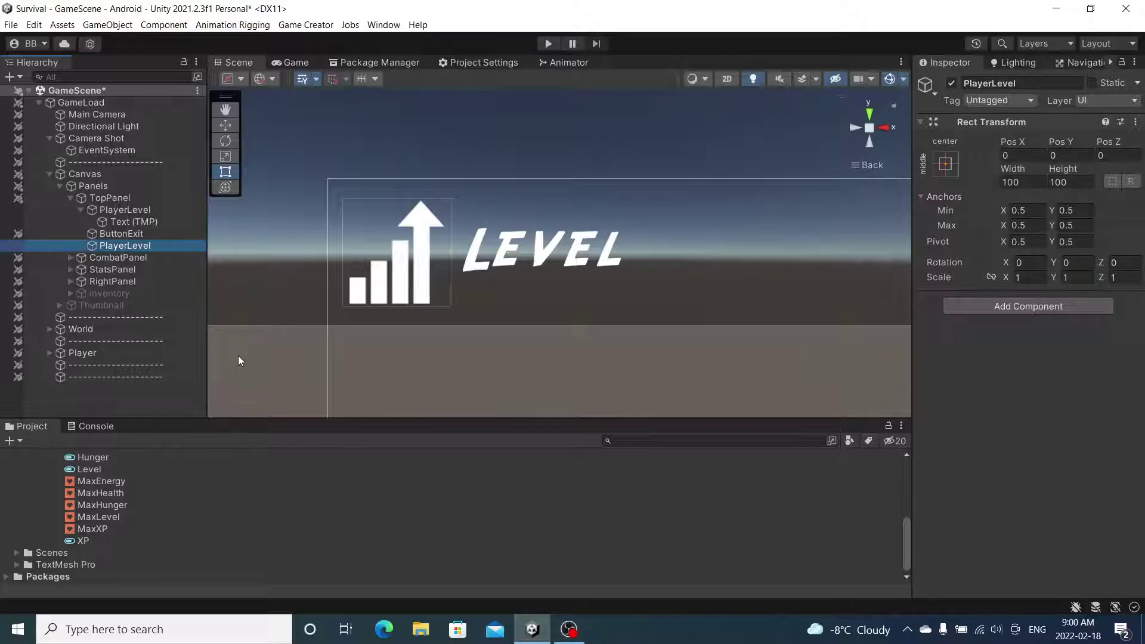
Nest the Level text under the new PlayerLevel object and delete the old PlayerLevel icon image
left_click_drag(137, 225, 134, 247)
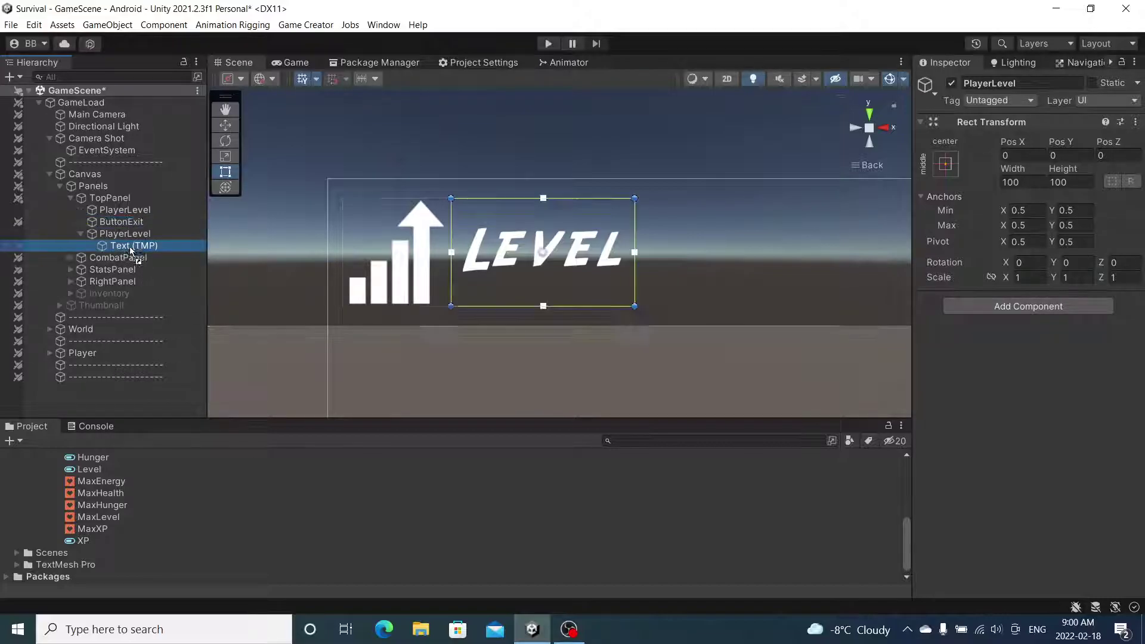
left_click(132, 211)
key("Delete")
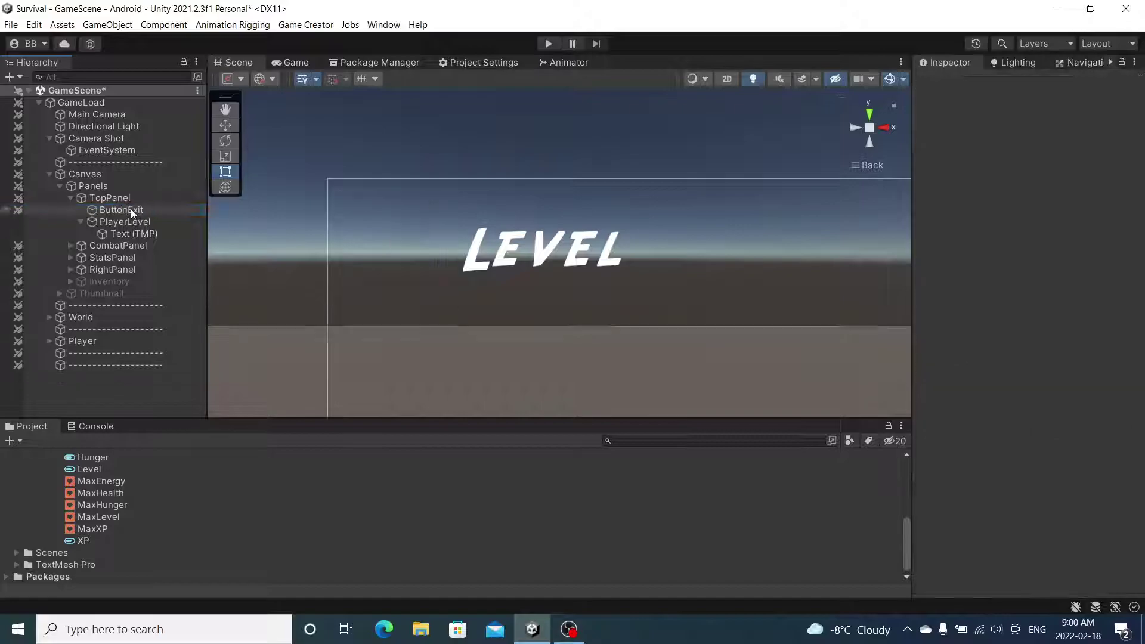
Set the Level text's position inside PlayerLevel to X 0 and Y 0
left_click(126, 222)
scroll(524, 241, "down", 5)
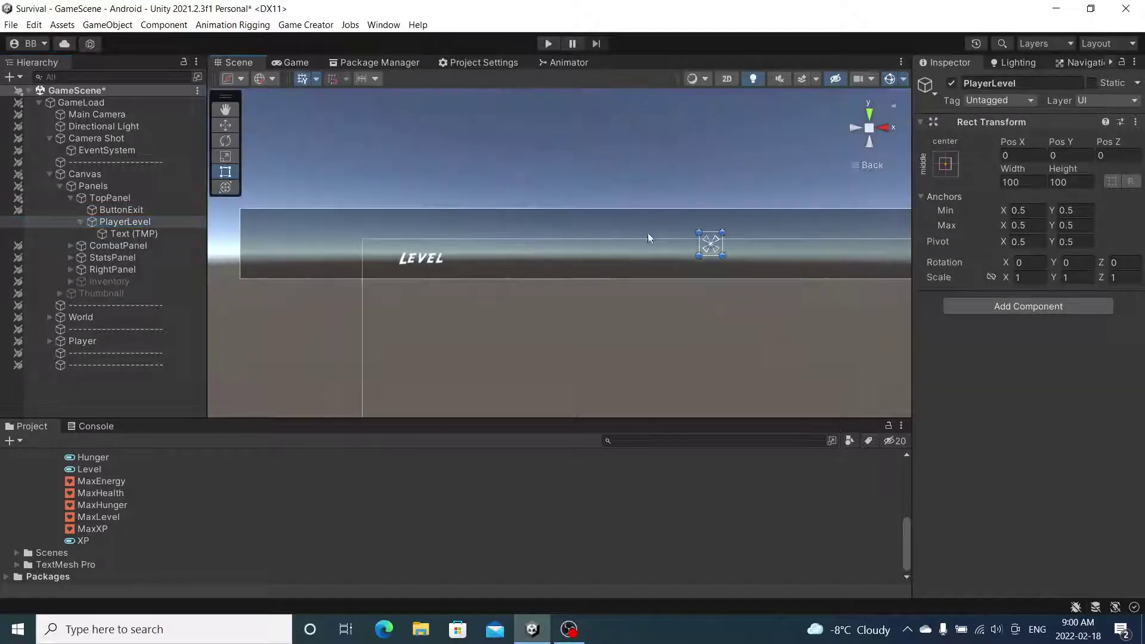
left_click(113, 236)
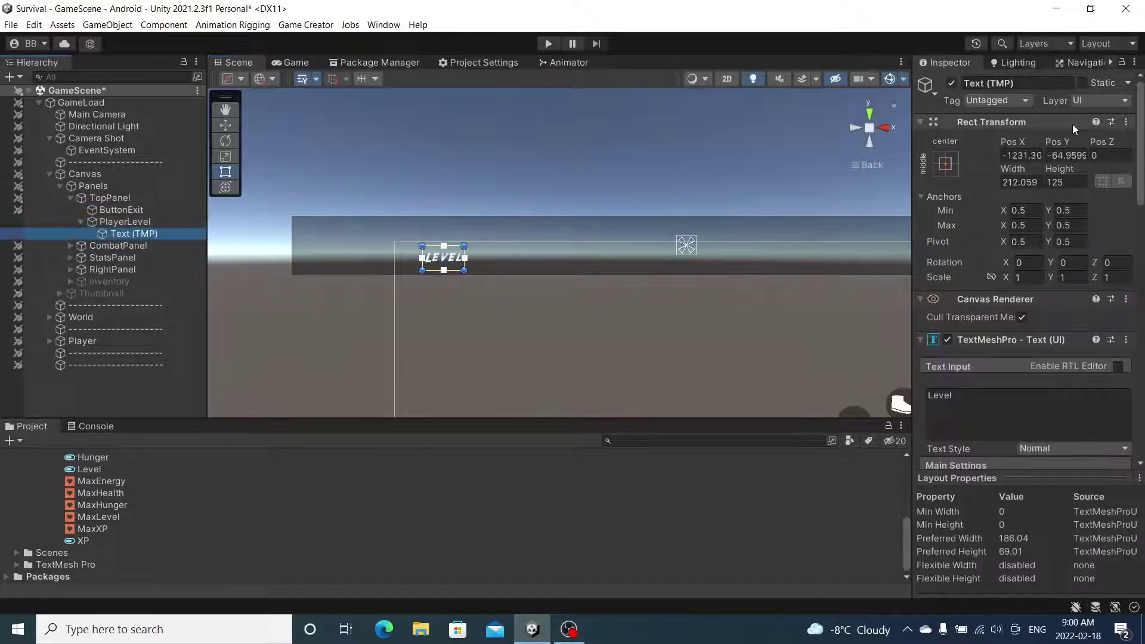
left_click(1020, 155)
type("0")
left_click(1073, 155)
type("0")
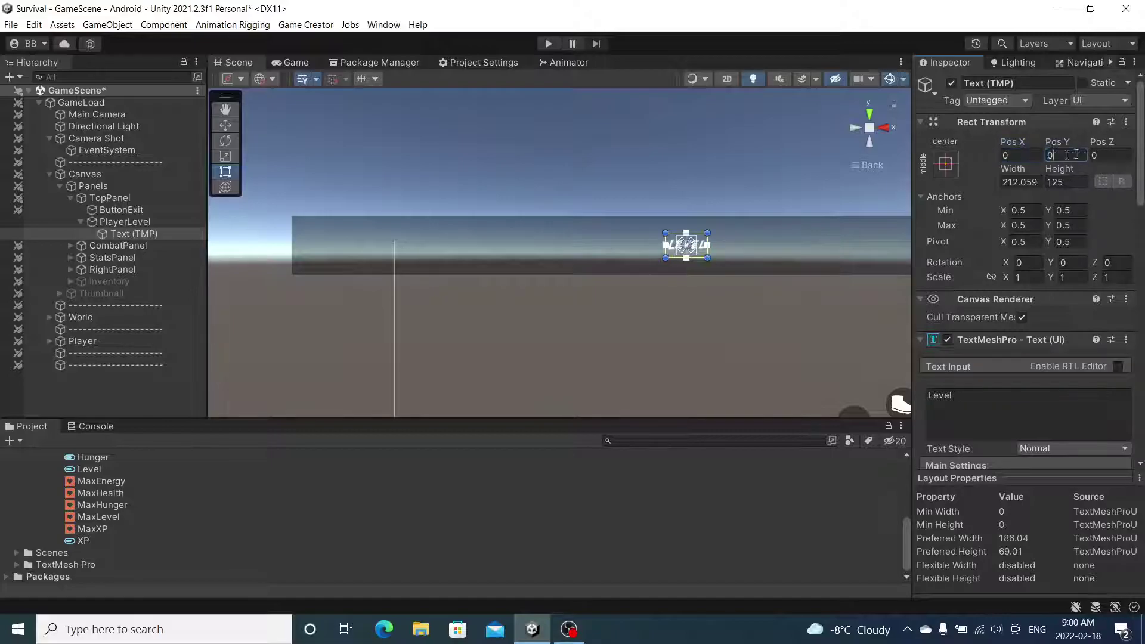
Move PlayerLevel in the Scene view to the canvas's upper-left corner, at about X -1370, Y -64
left_click(125, 221)
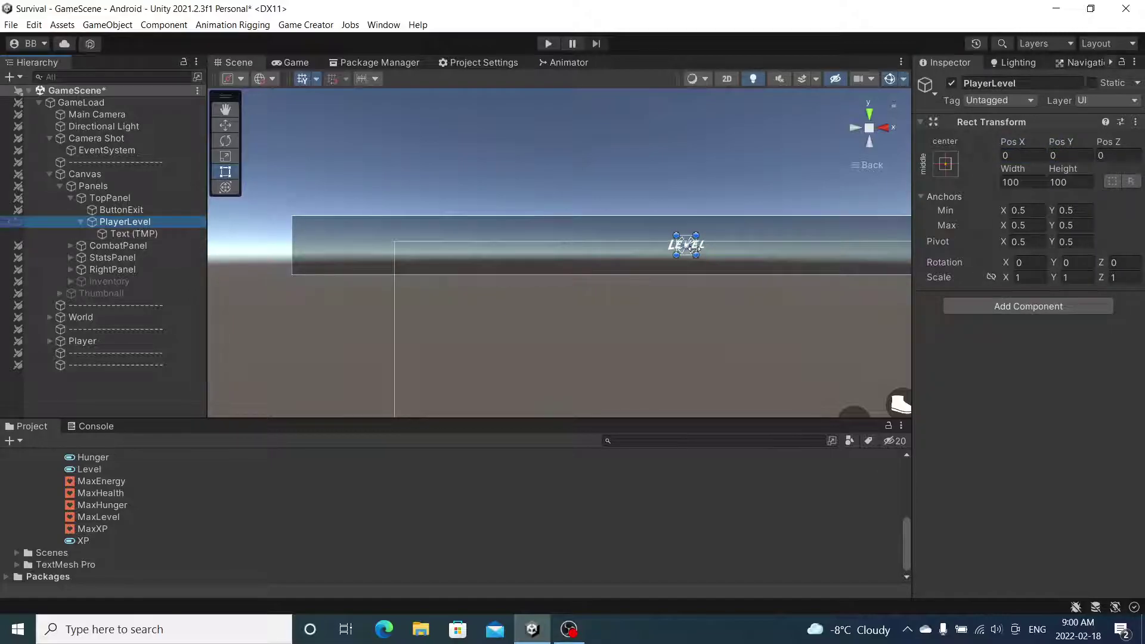
left_click_drag(692, 255, 323, 266)
scroll(721, 238, "up", 3)
key("w")
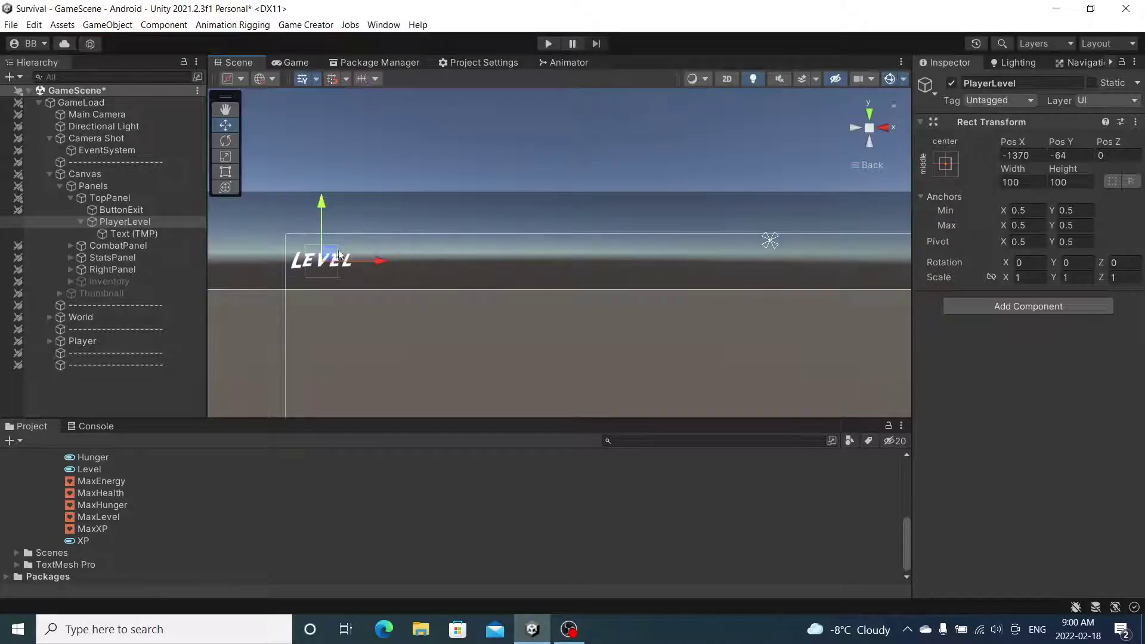
Unparent the Level text, resize PlayerLevel to about 291 by 125 with spare room right of the text, and nest the text back inside
double_click(138, 233)
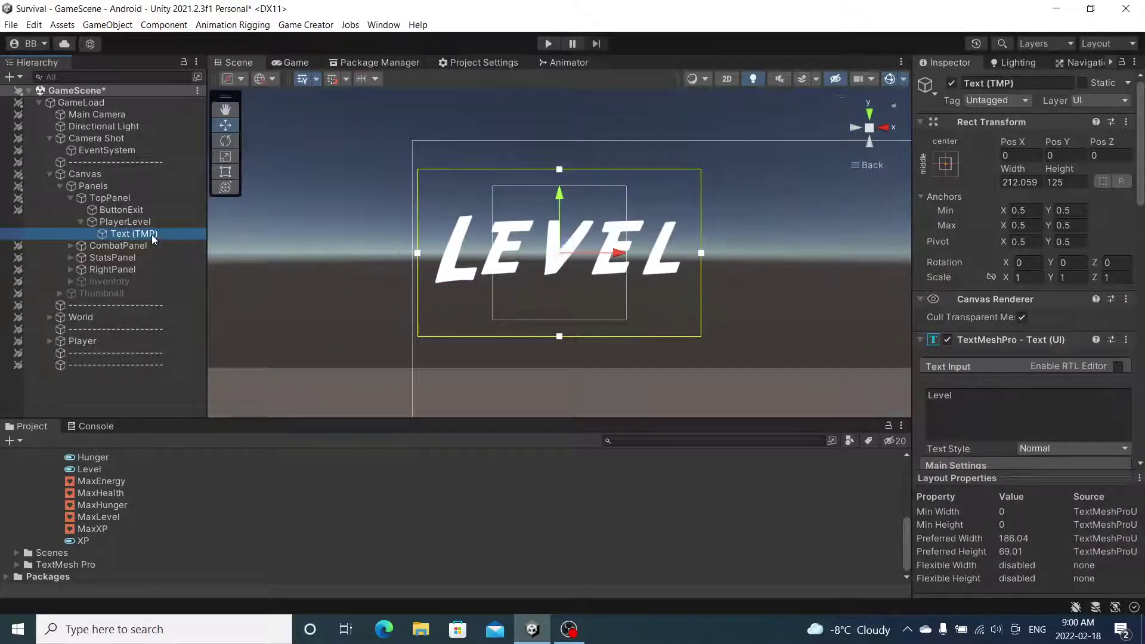
left_click_drag(150, 221, 149, 219)
left_click(148, 233)
left_click(230, 174)
left_click_drag(605, 183, 605, 169)
left_click_drag(582, 320, 701, 299)
left_click_drag(493, 289, 417, 292)
left_click_drag(704, 276, 807, 281)
left_click(309, 61)
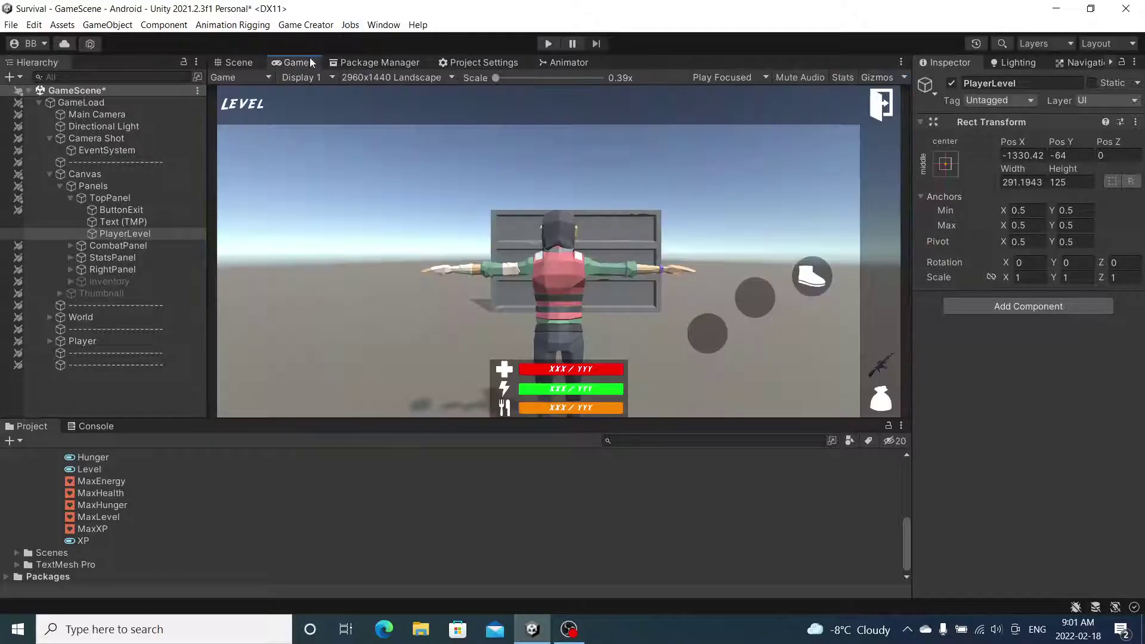
left_click(260, 62)
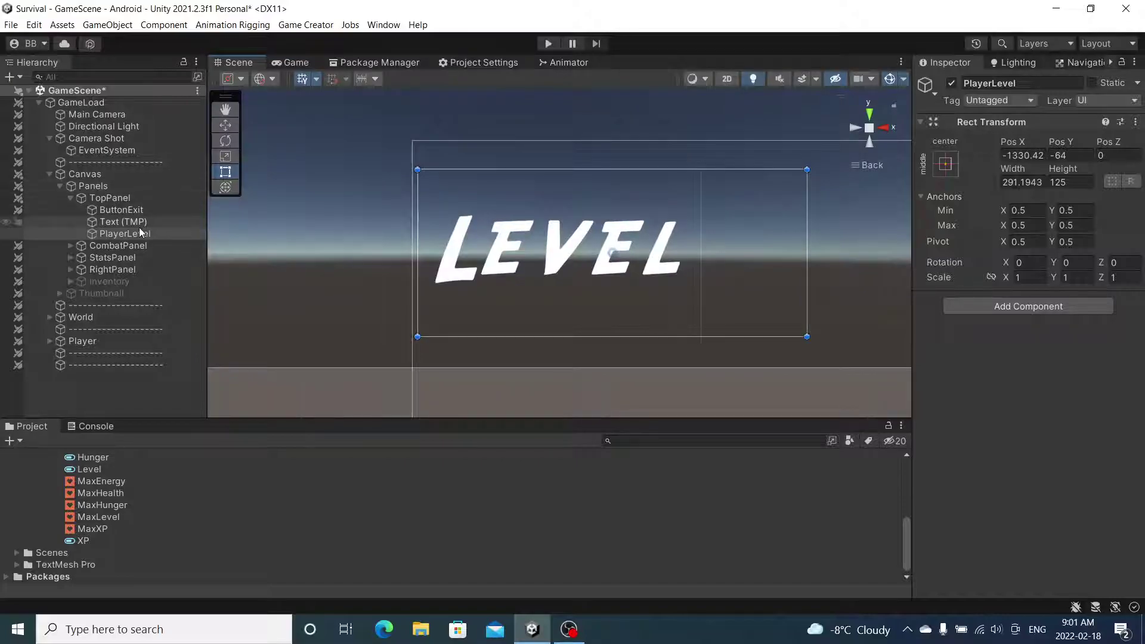
left_click_drag(127, 224, 124, 232)
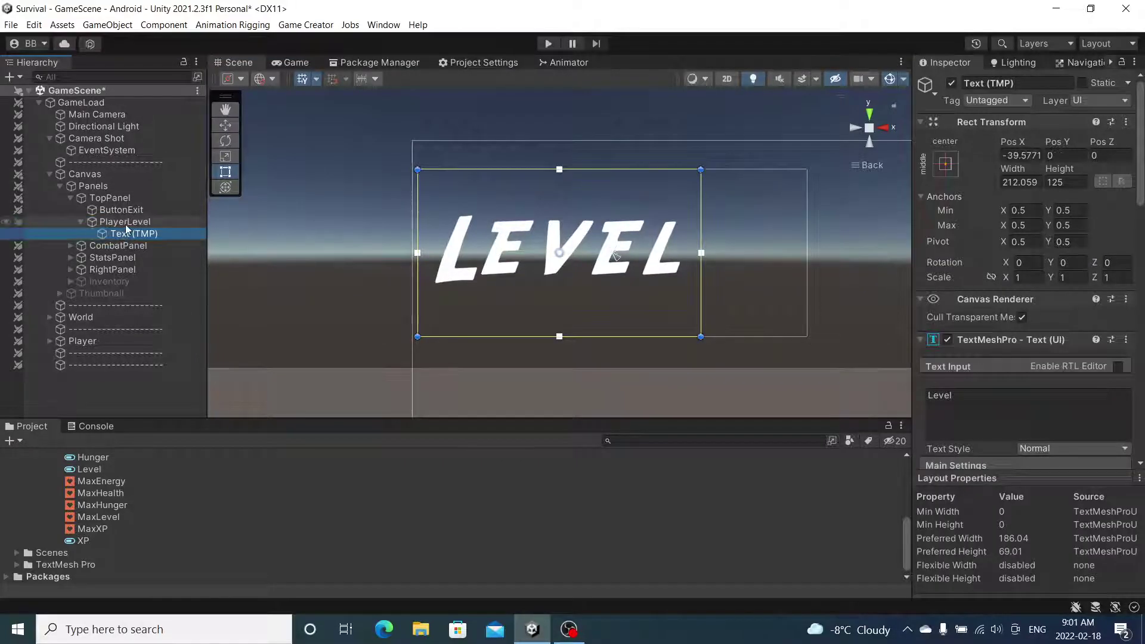
Duplicate the Level text inside PlayerLevel and change the copy's text to "XX"
key("ctrl+d")
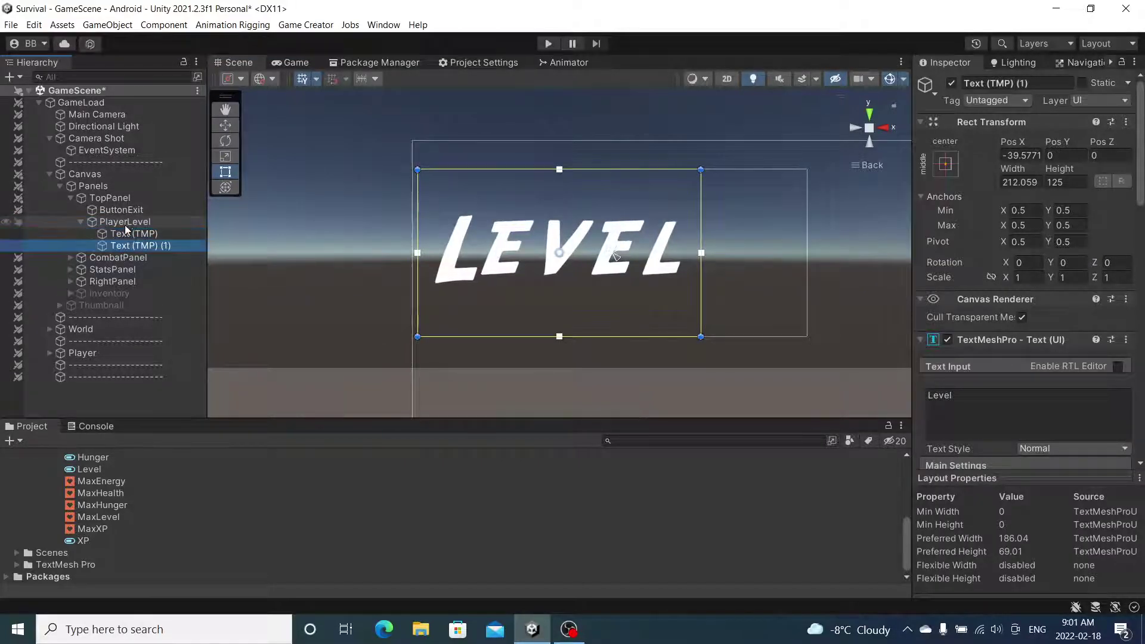
left_click(943, 397)
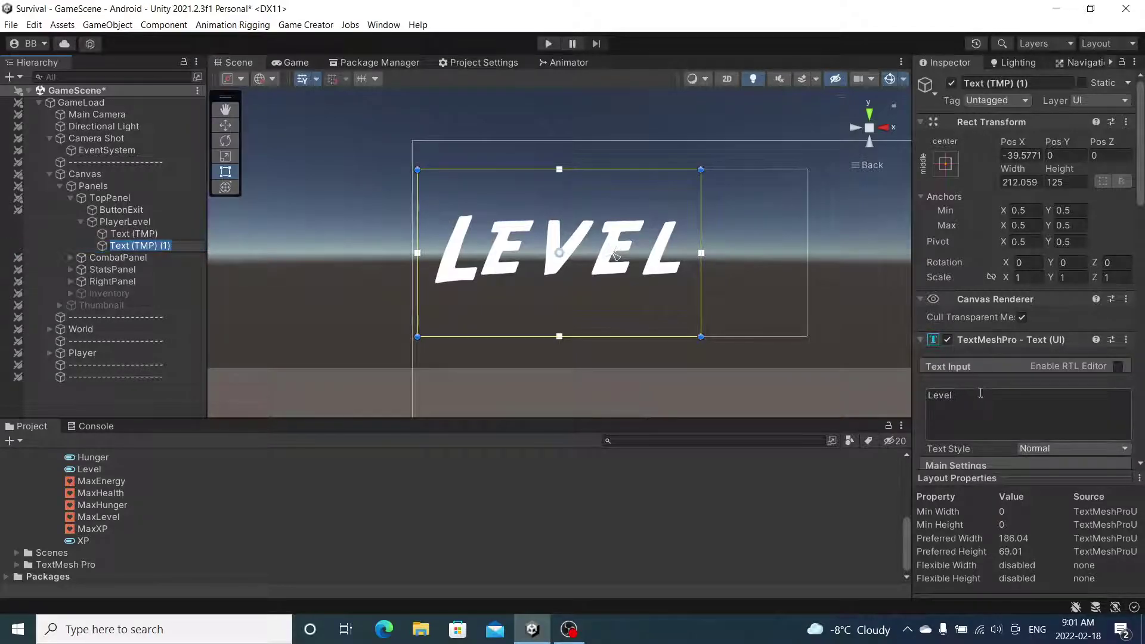
type("XX")
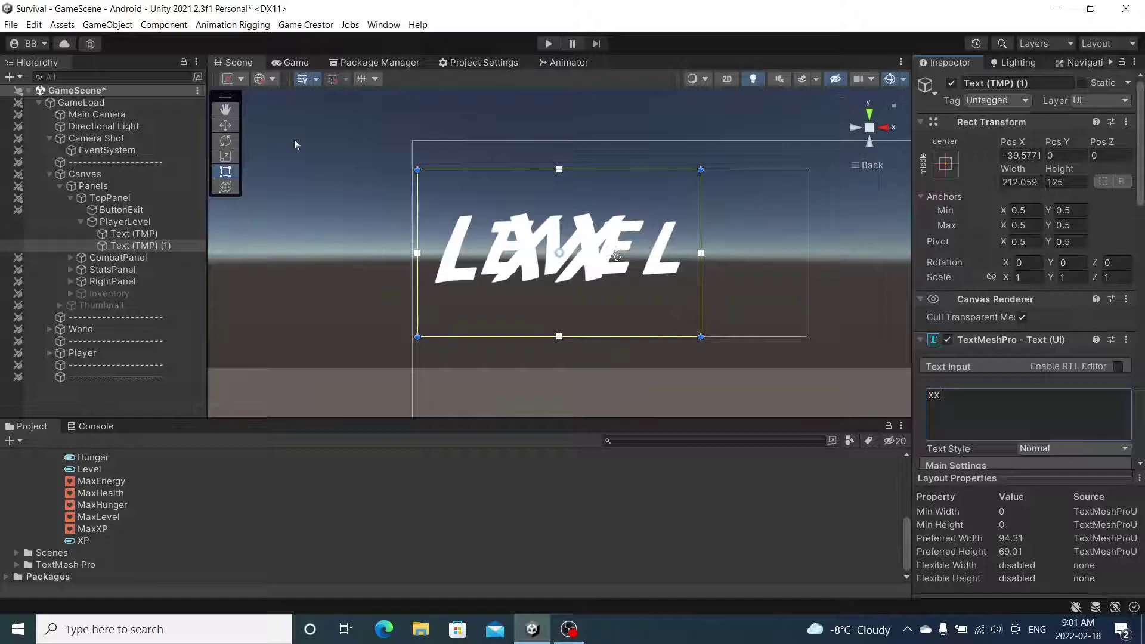
Narrow the XX text's rectangle to about 101 wide and place it right of the Level text at X about 154.6
left_click_drag(705, 291, 554, 294)
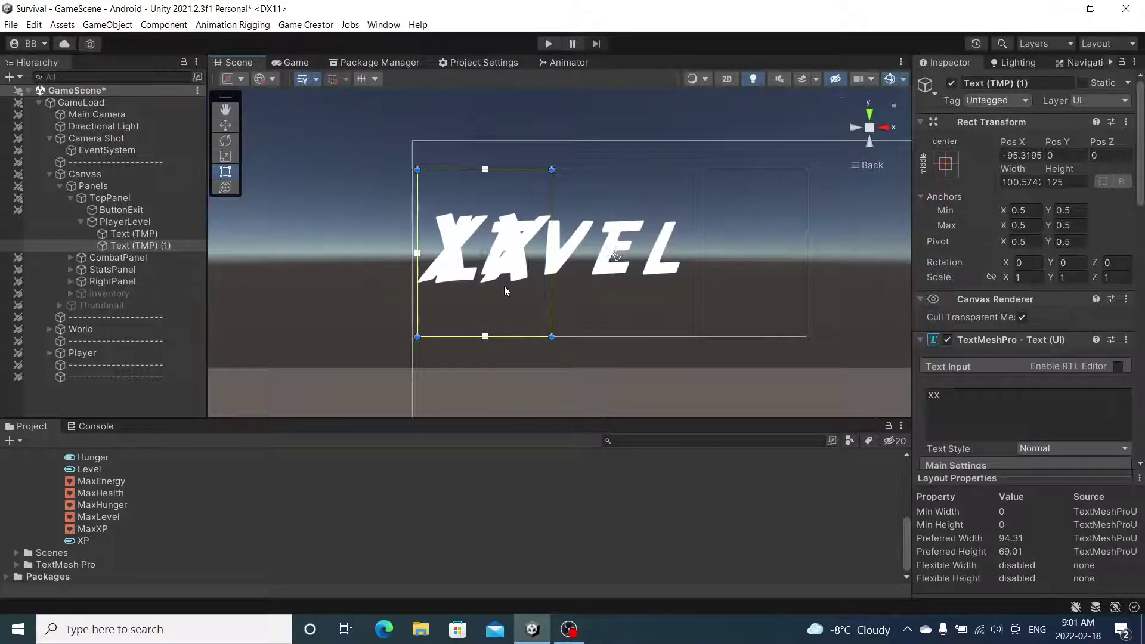
left_click_drag(495, 282, 803, 266)
middle_click_drag(805, 266, 649, 254)
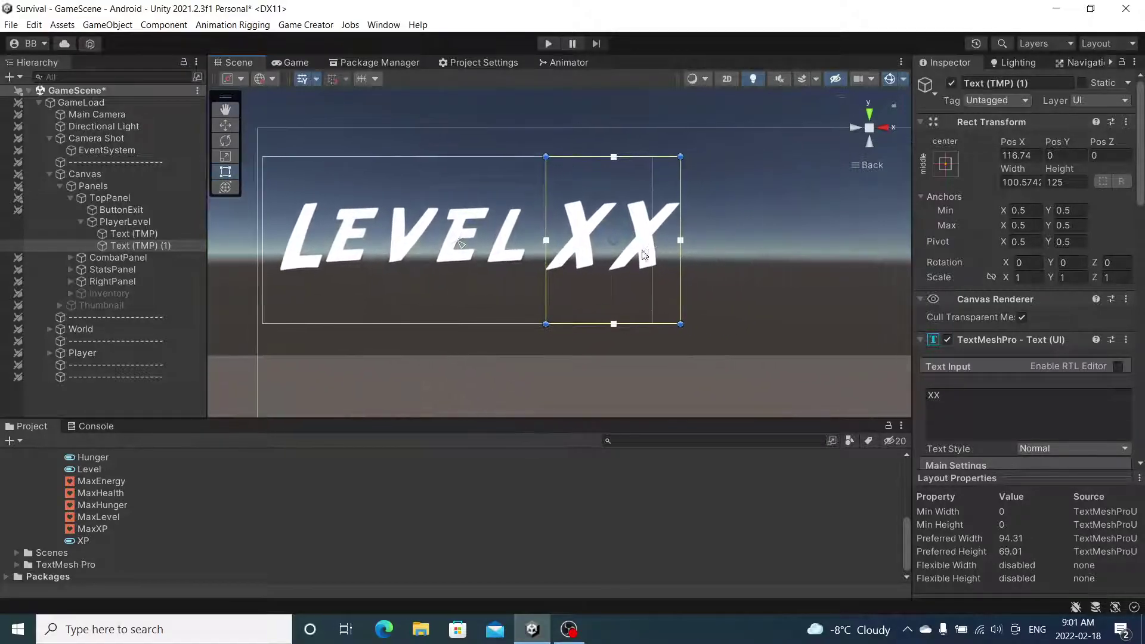
left_click_drag(620, 248, 685, 249)
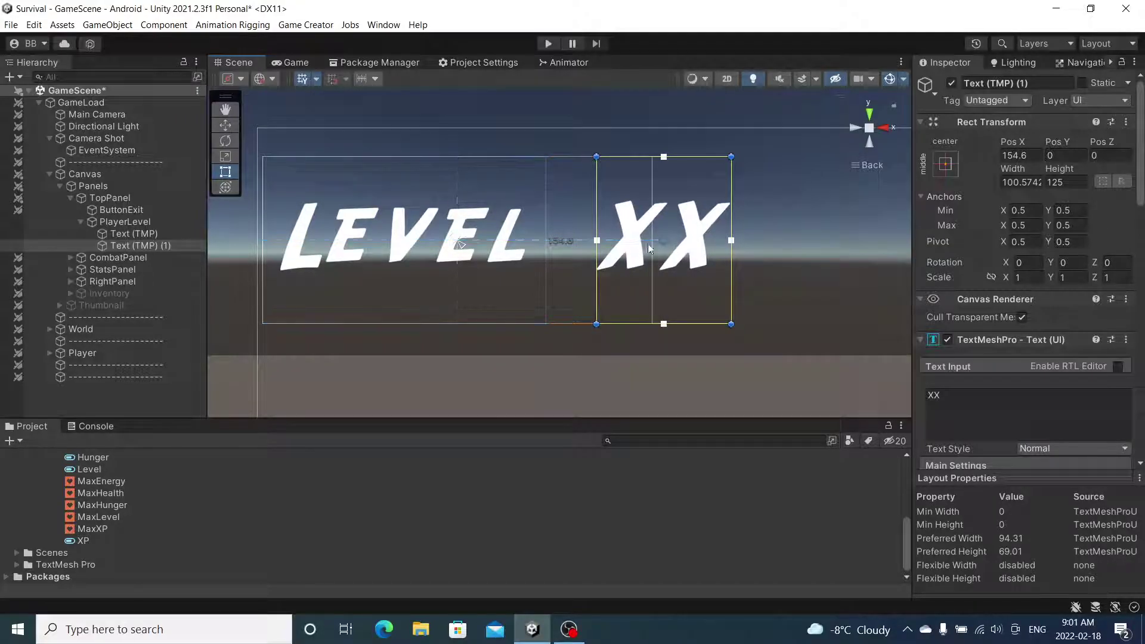
left_click(172, 223)
left_click_drag(653, 265, 795, 269)
key("ctrl+z")
Unparent both texts, widen PlayerLevel to about 350 to enclose them, nest them back inside, and check the Game view
left_click(142, 235)
left_click(143, 245, "shift")
left_click_drag(143, 245, 144, 215)
left_click(138, 247)
left_click_drag(650, 244, 731, 245)
left_click(115, 233)
left_click(132, 221, "shift")
left_click_drag(133, 221, 115, 244)
left_click(80, 221)
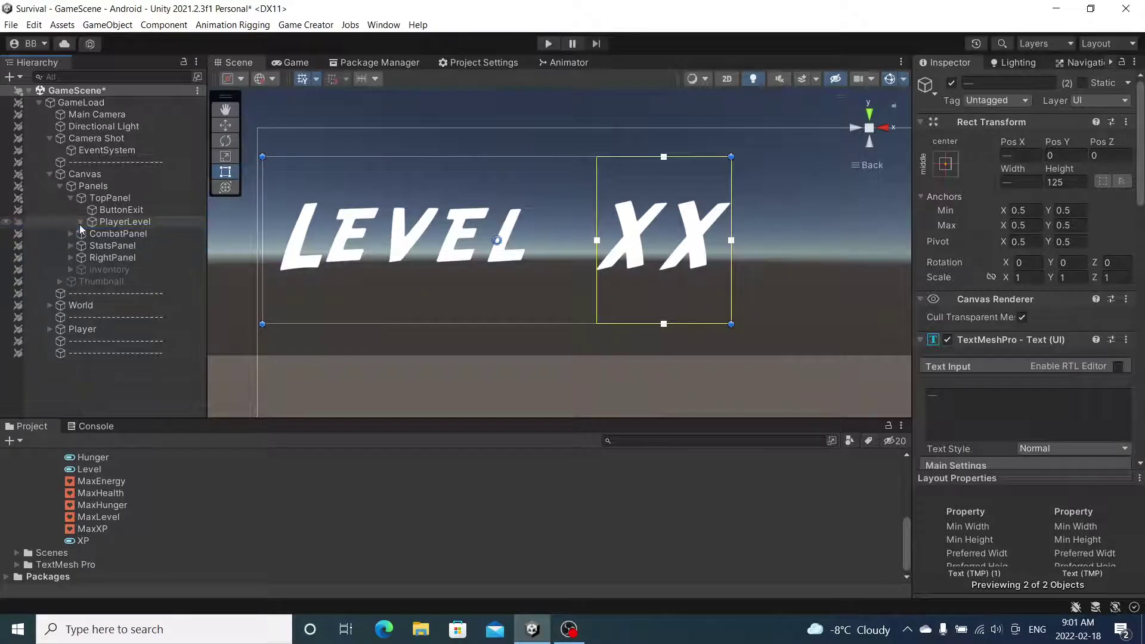
left_click(288, 66)
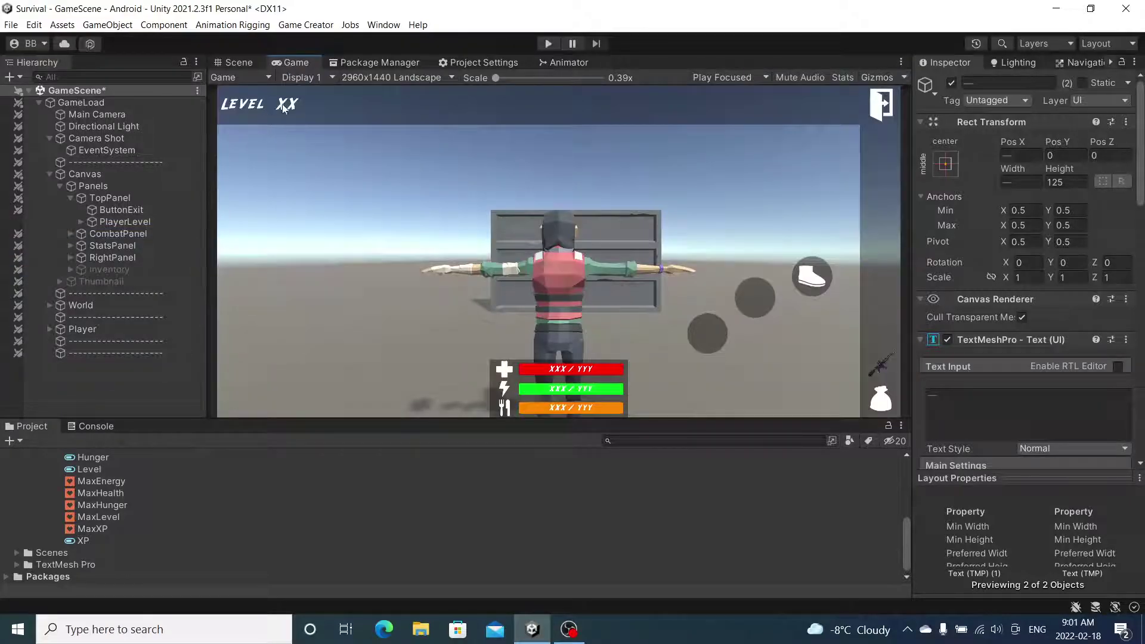
left_click(234, 62)
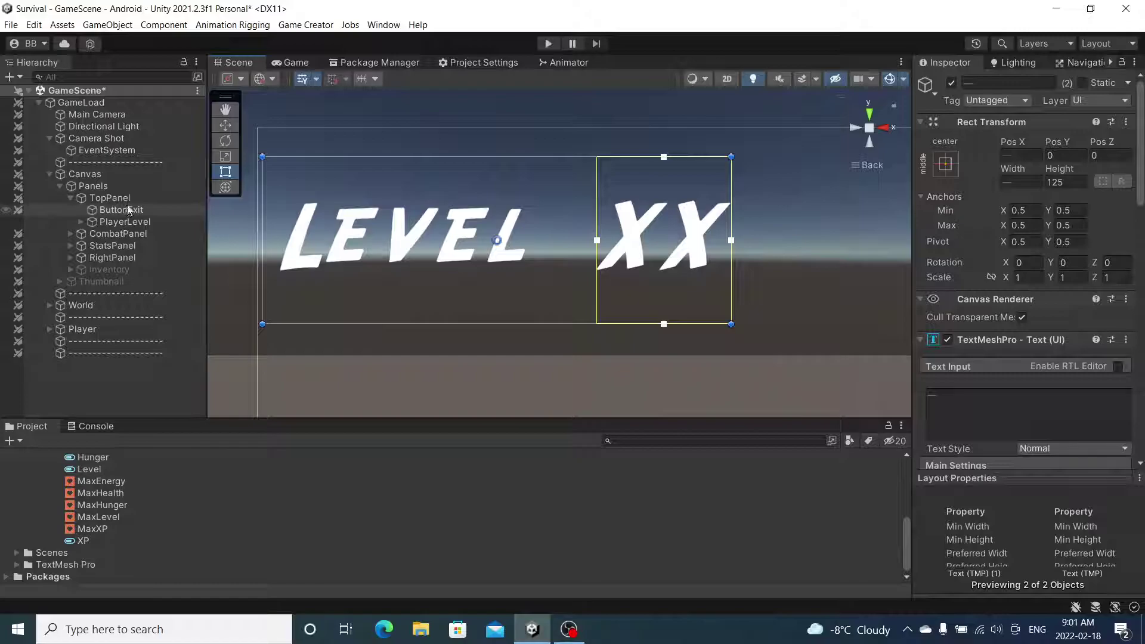
Add an Attribute UI component to PlayerLevel and assign the Level attribute asset to it
left_click(110, 222)
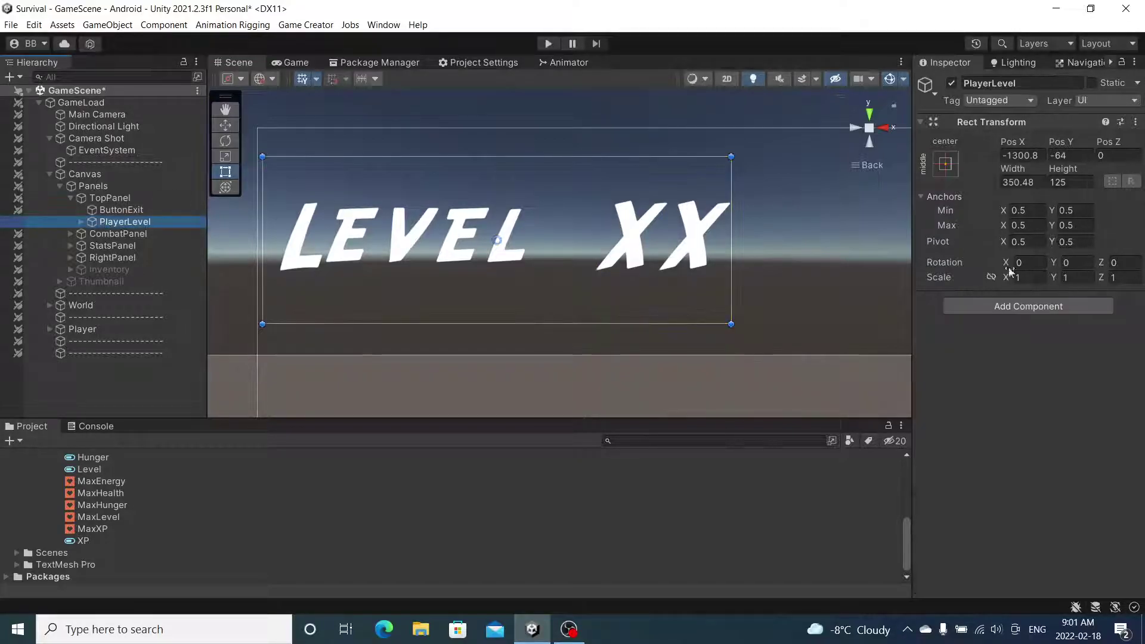
left_click(1074, 308)
type("a")
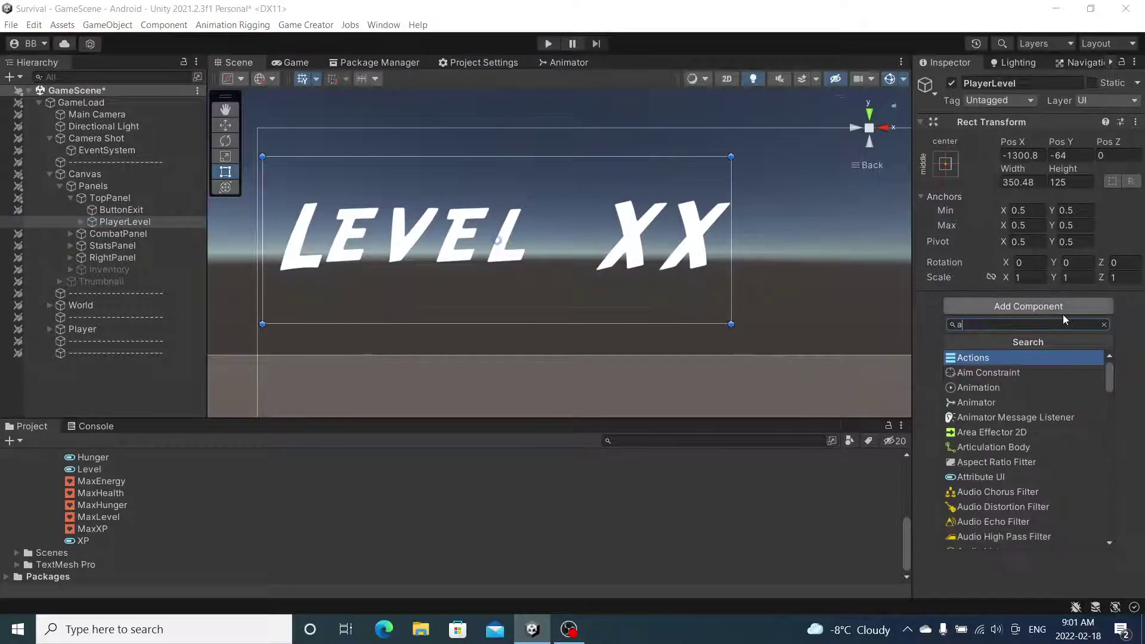
type("ttr")
left_click(990, 358)
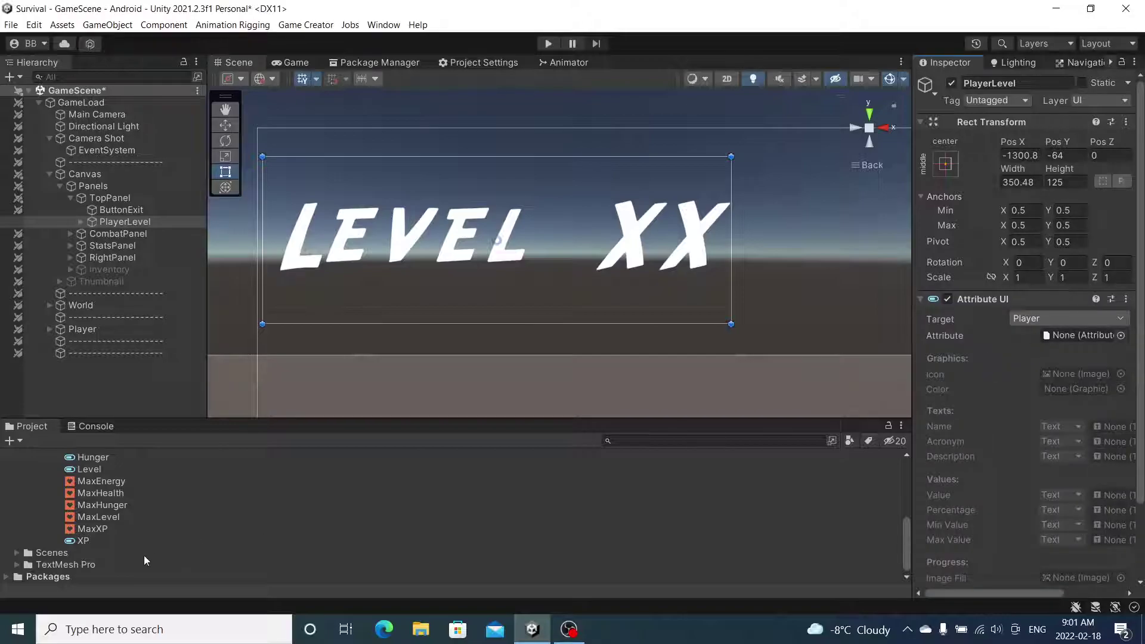
left_click_drag(88, 475, 1078, 343)
Set PlayerLevel's Attribute UI Value text type to TMP, assign the XX text, Text (TMP) (1), to it, and check the Game view
left_click(1078, 495)
left_click(1071, 525)
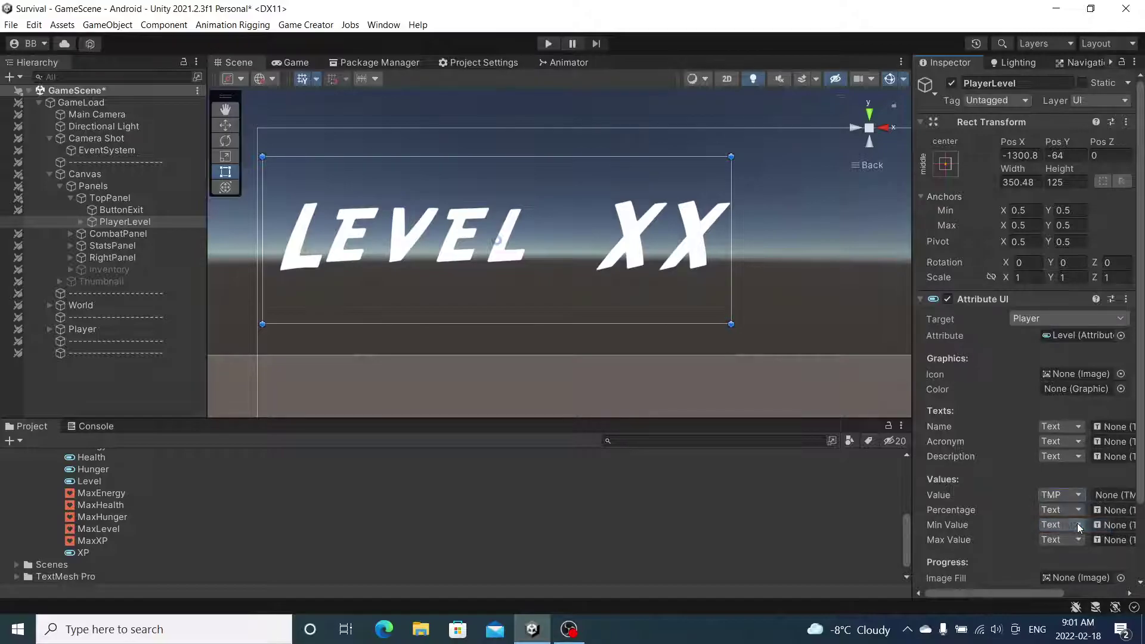
left_click(80, 222)
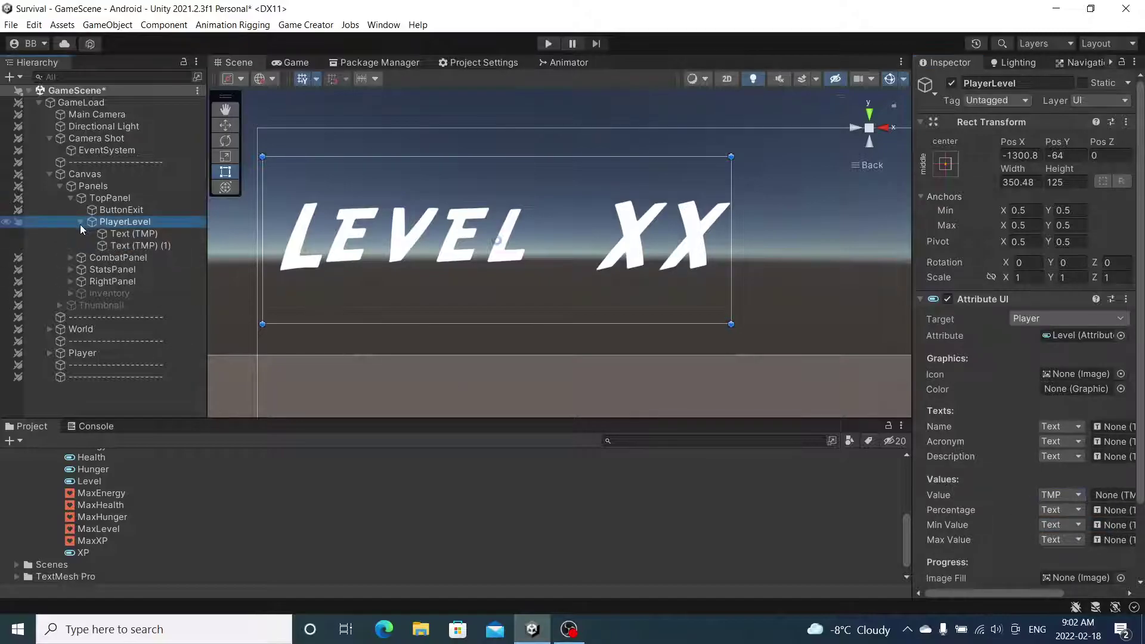
left_click_drag(113, 246, 1107, 494)
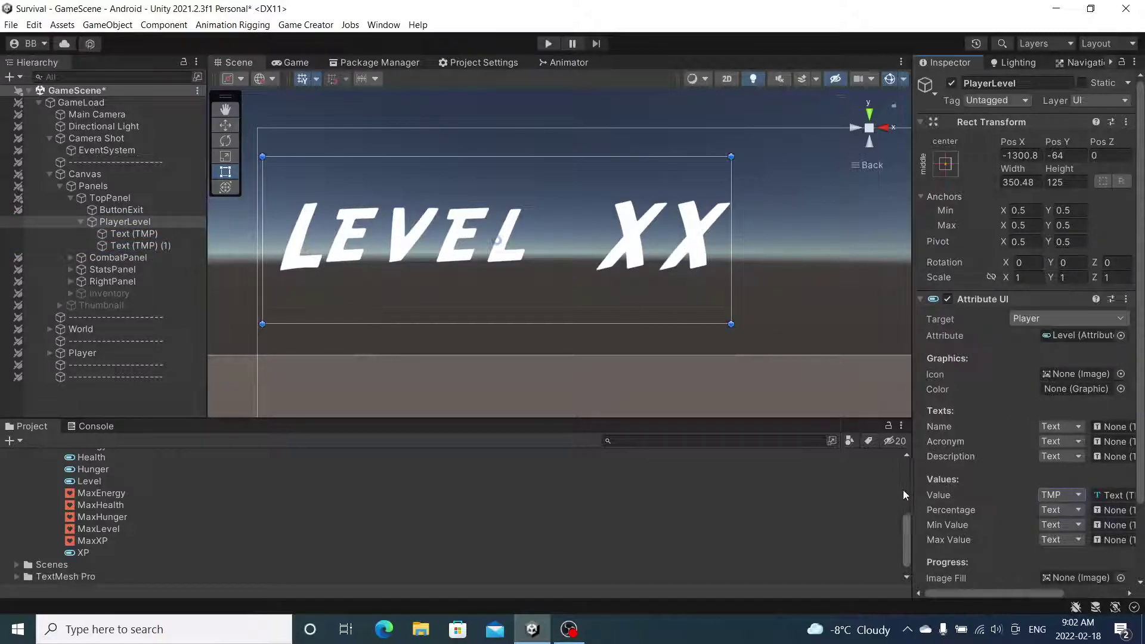
left_click_drag(913, 495, 757, 495)
scroll(944, 491, "down", 3)
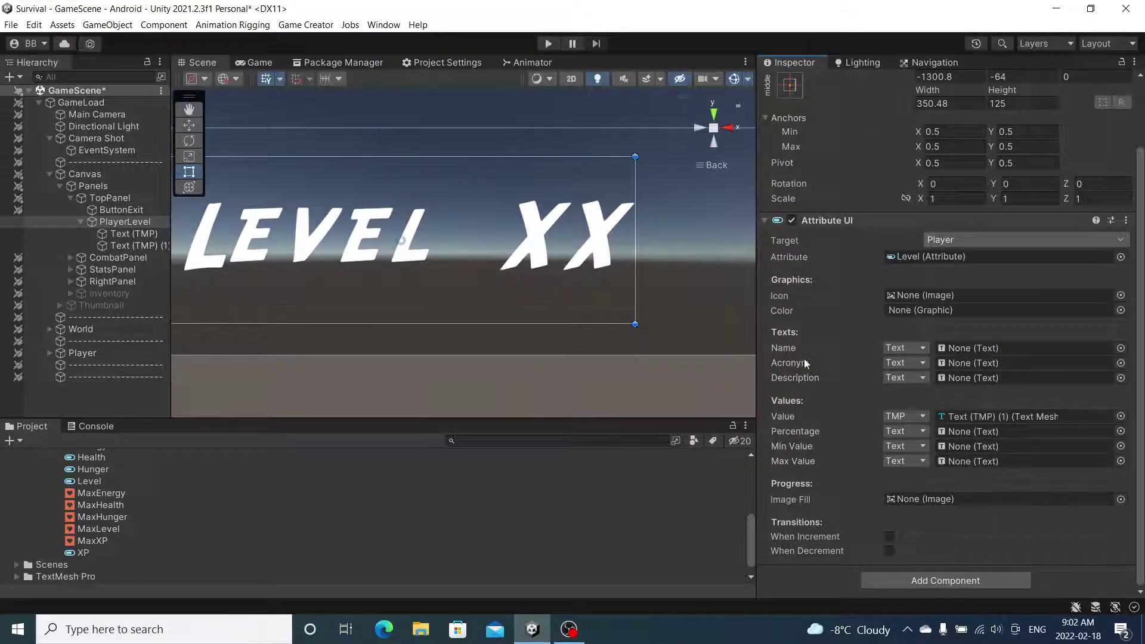
left_click_drag(757, 370, 793, 370)
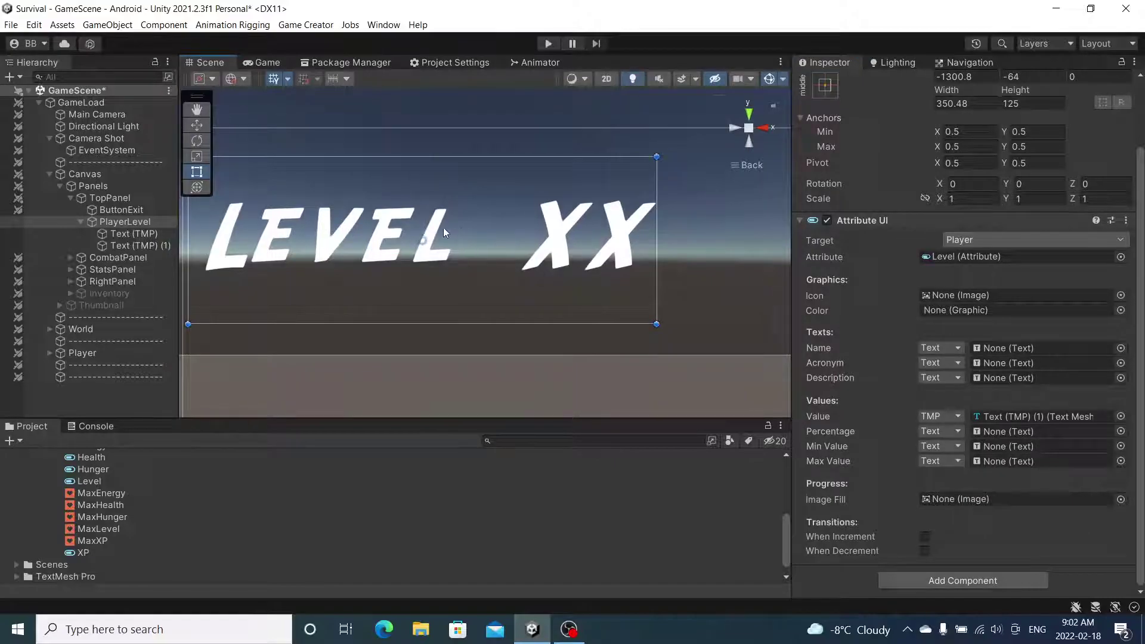
left_click(266, 63)
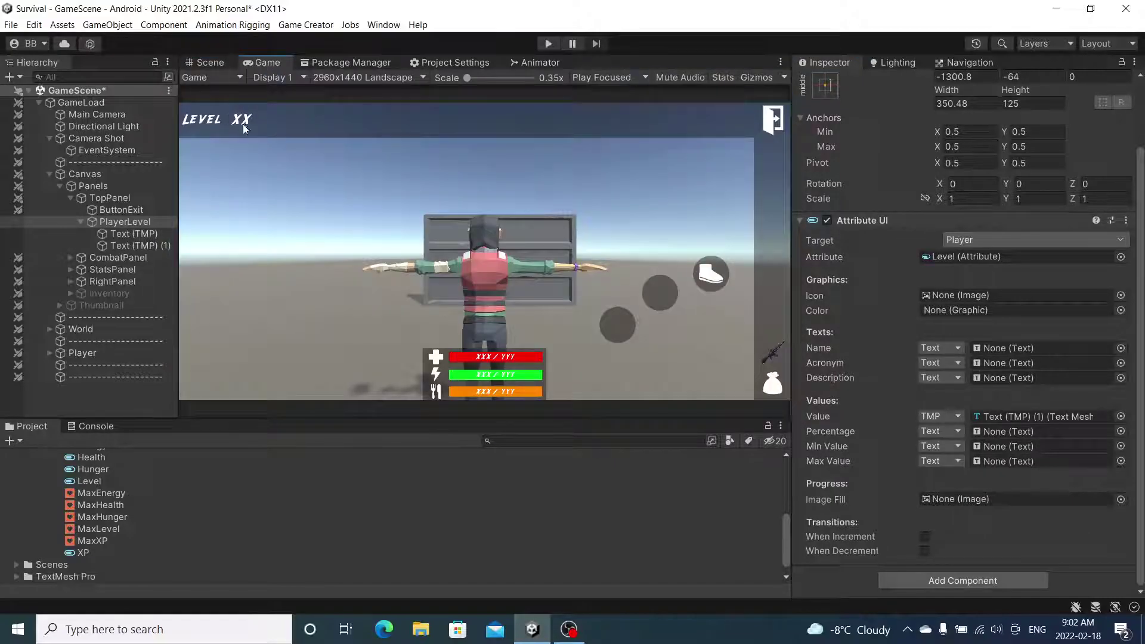
Set the Level attribute asset's Min Value to 1
left_click(93, 186)
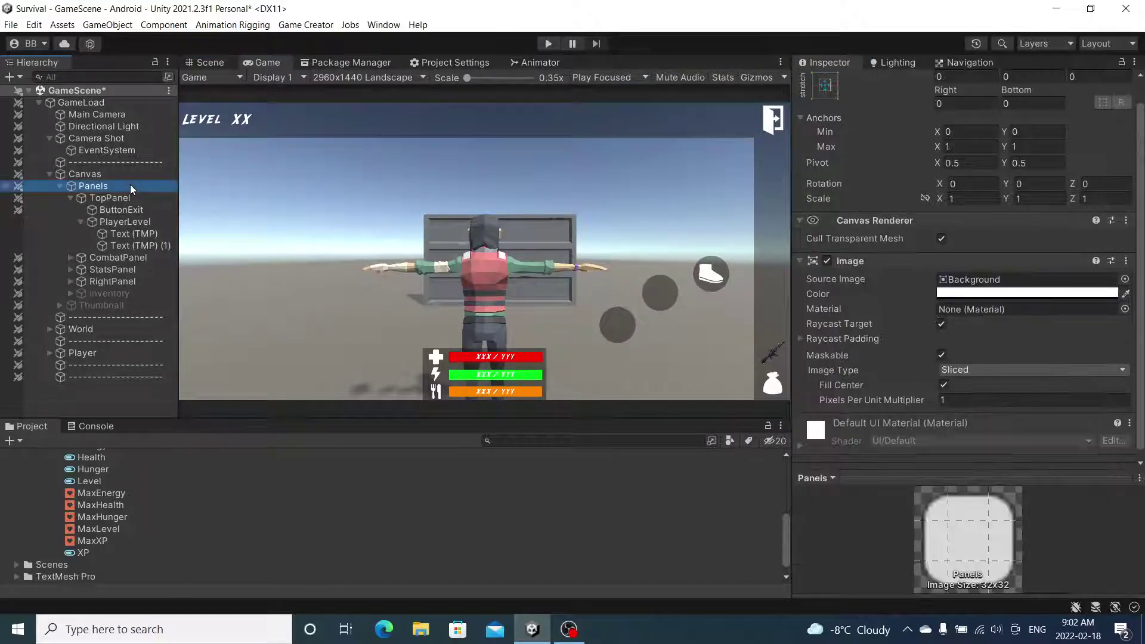
left_click(98, 483)
left_click(850, 134)
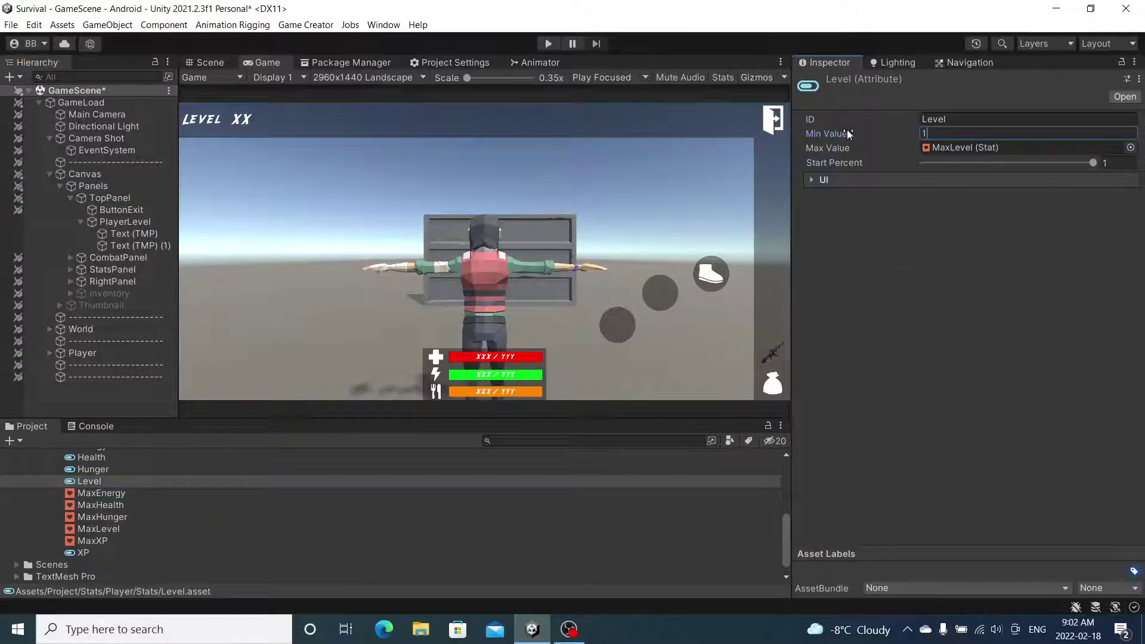
type("1")
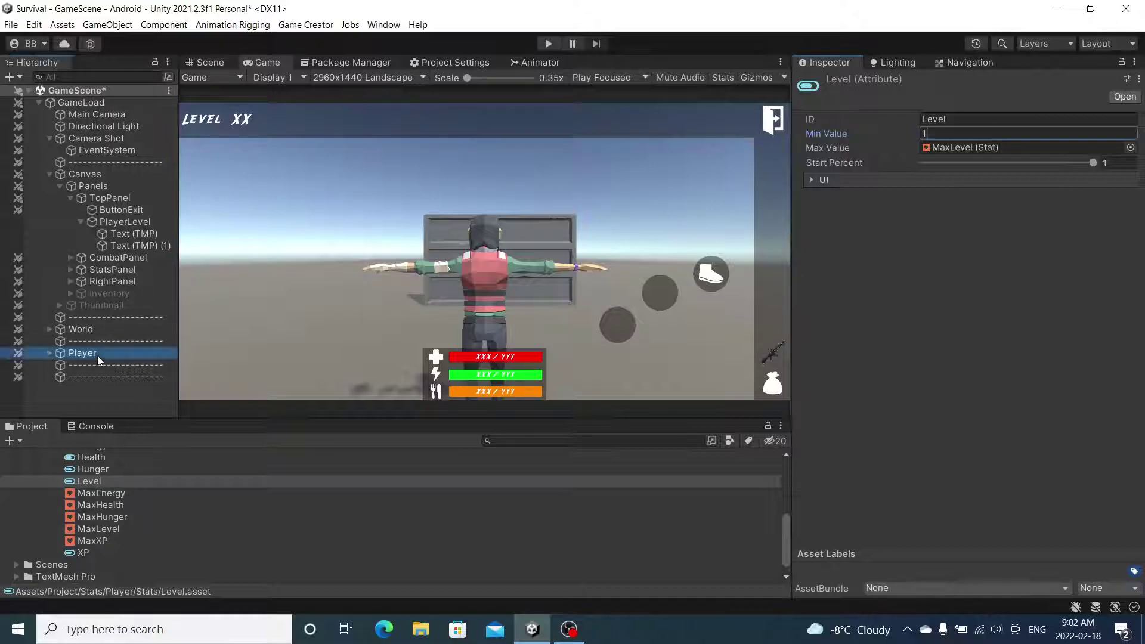
Enable Change Start Percent for Materials, Money, Level and XP in the Player object's Traits component
left_click(82, 354)
scroll(967, 435, "down", 3)
left_click(909, 427)
left_click(917, 411)
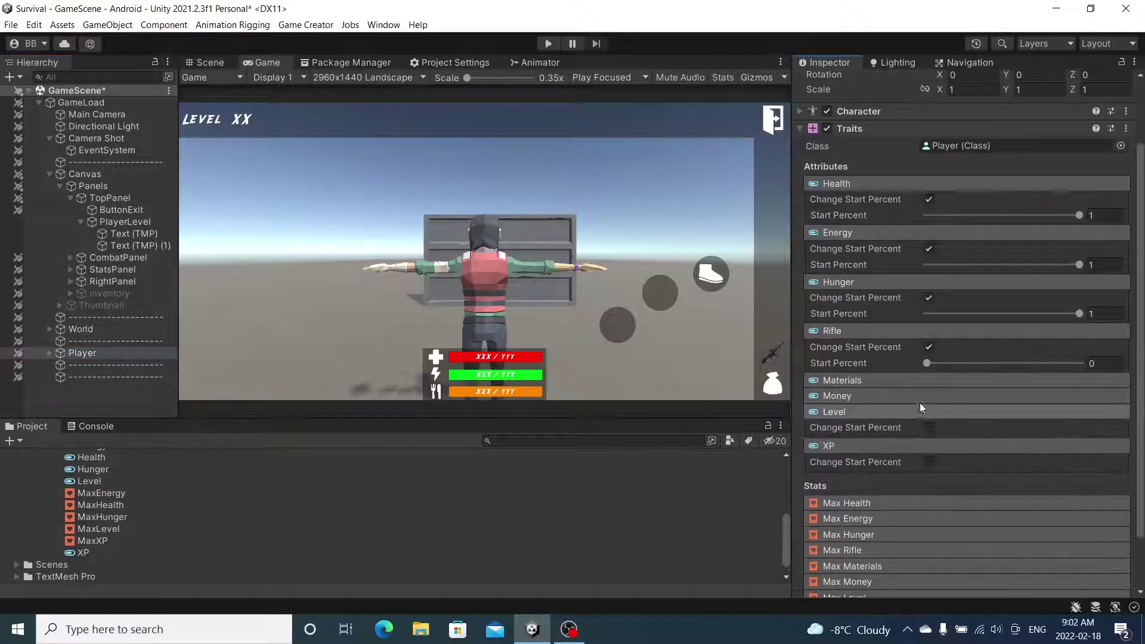
left_click(922, 395)
left_click(925, 380)
left_click(929, 501)
left_click(930, 465)
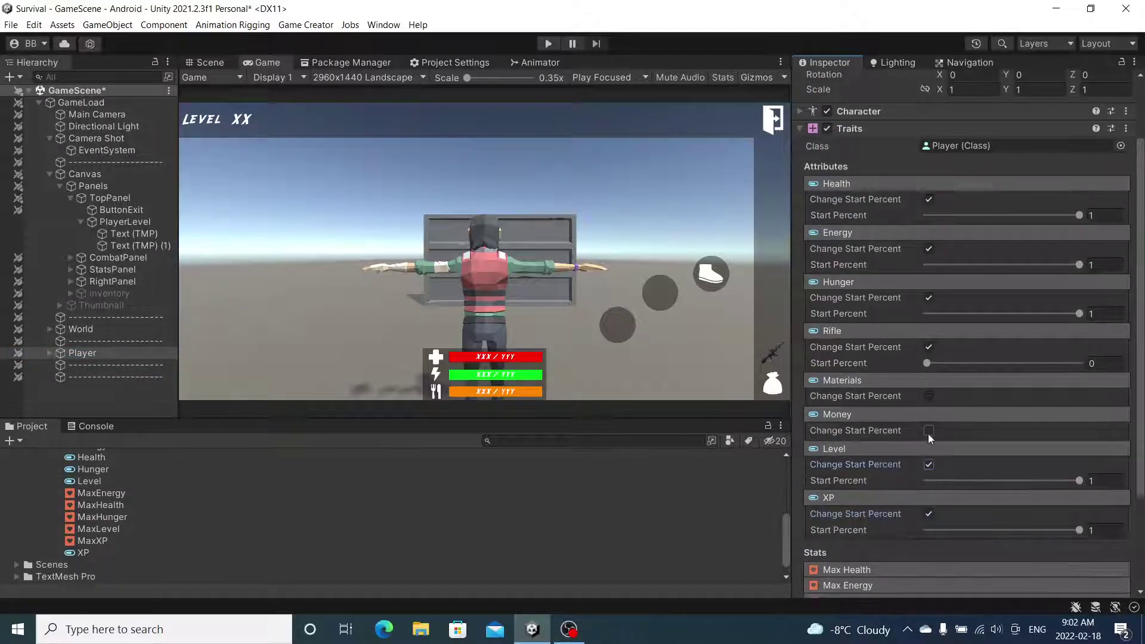
left_click(929, 430)
left_click(929, 396)
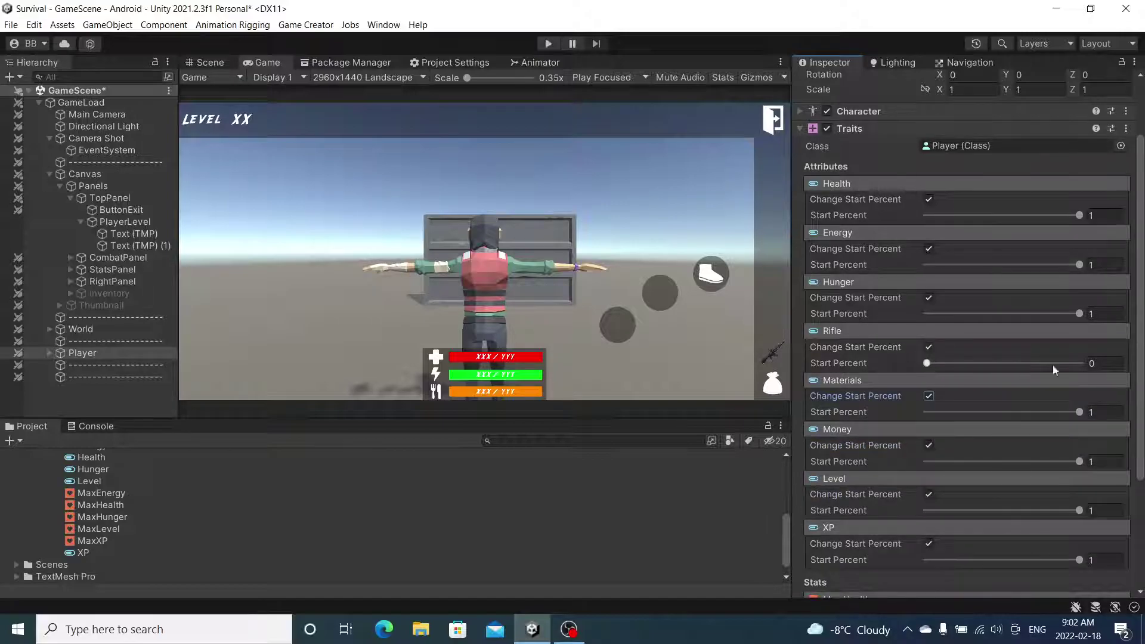
Set the Start Percent of the Player's Materials, Money, Level and XP attributes to 0
left_click_drag(1078, 412, 882, 412)
left_click_drag(1079, 461, 861, 456)
left_click_drag(1079, 511, 929, 519)
left_click_drag(1014, 559, 808, 561)
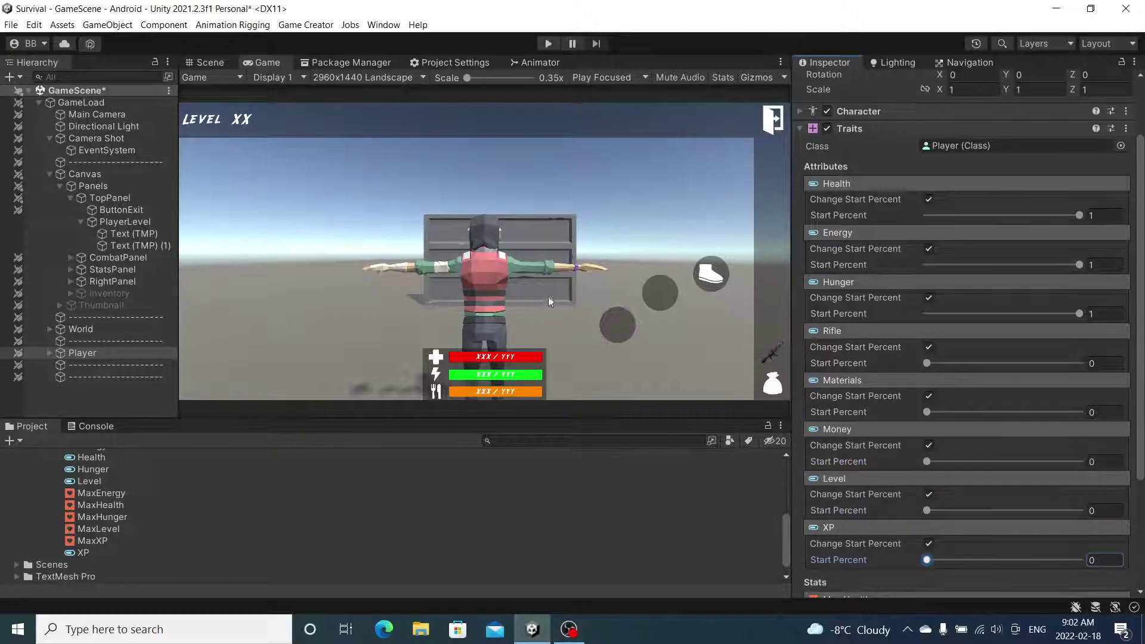
Run the game, walk the character with the on-screen joystick to test the Level display, stop playing and return to the Scene view
left_click(530, 154)
left_click(556, 46)
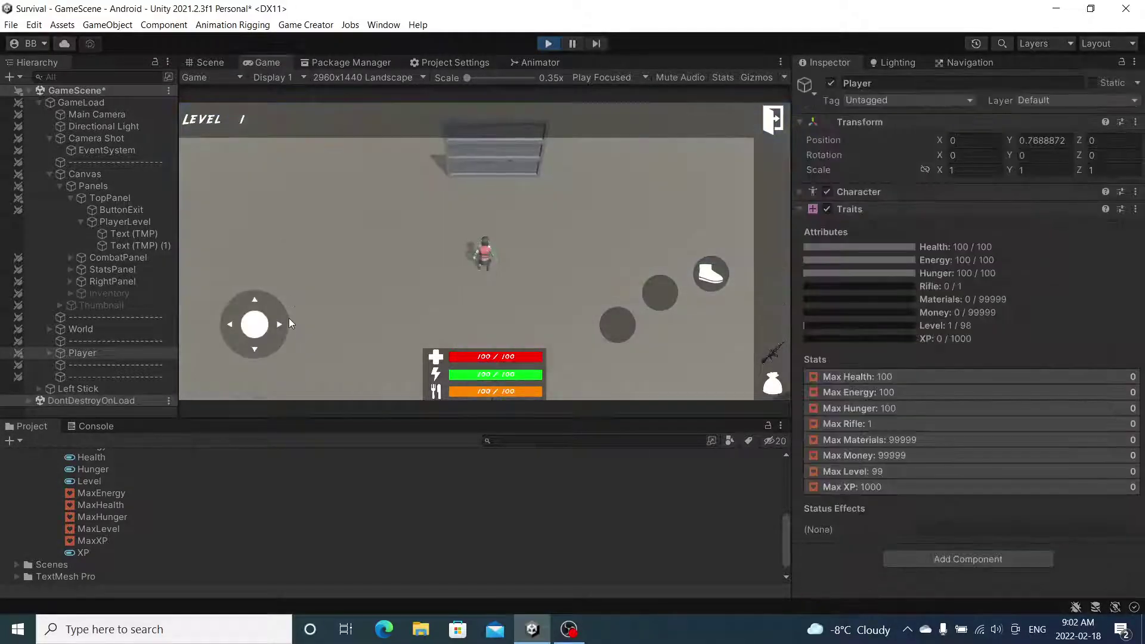
left_click_drag(283, 329, 181, 145)
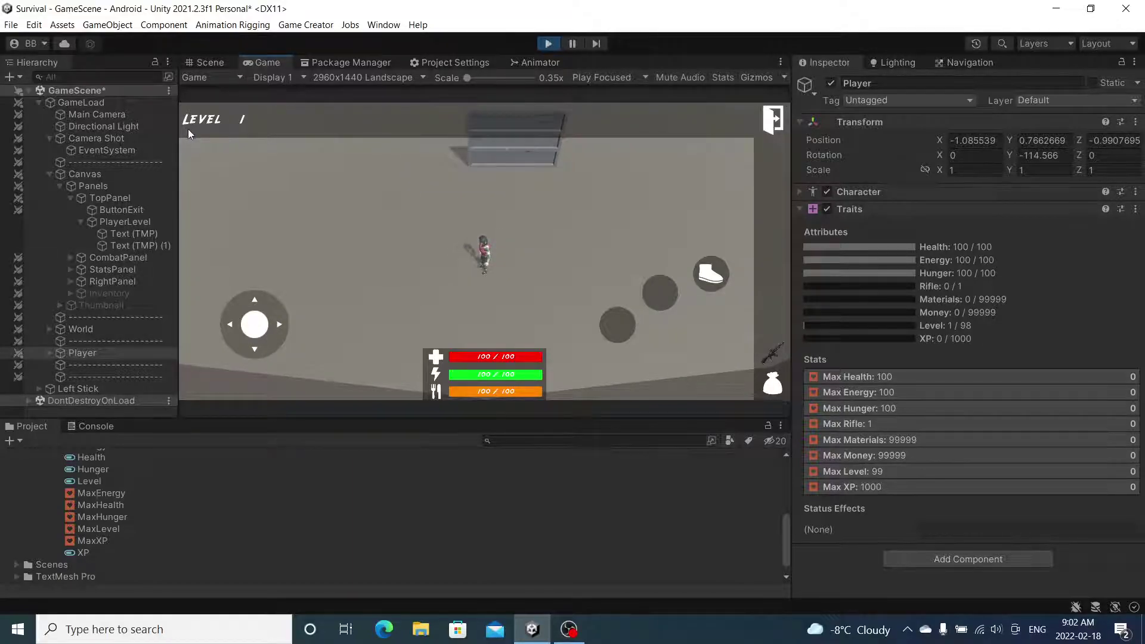
left_click(550, 43)
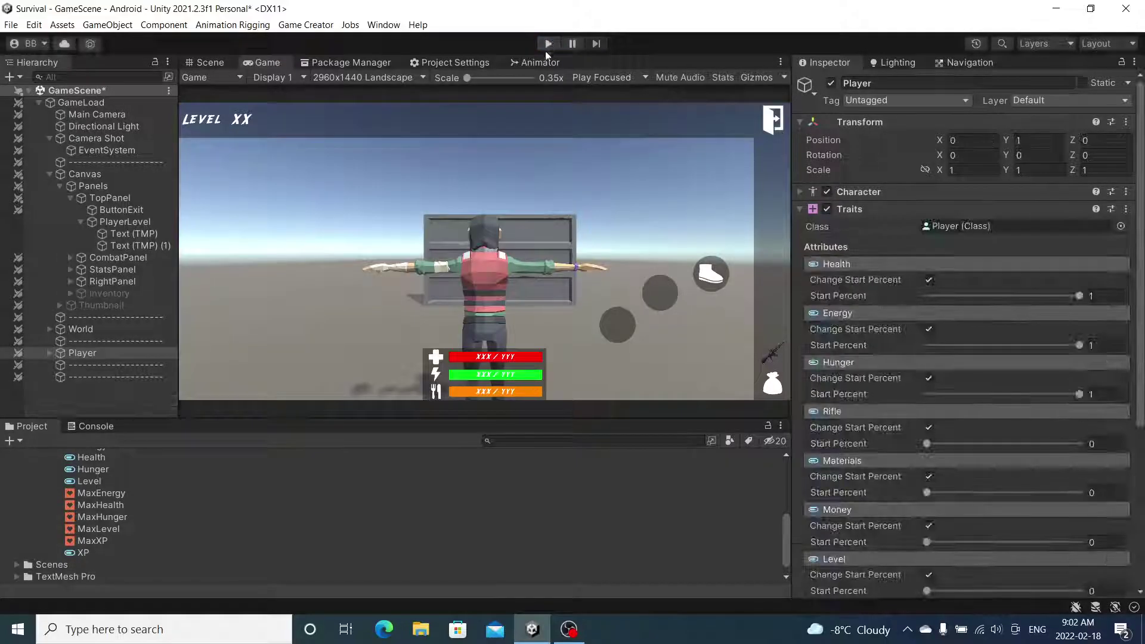
left_click(226, 62)
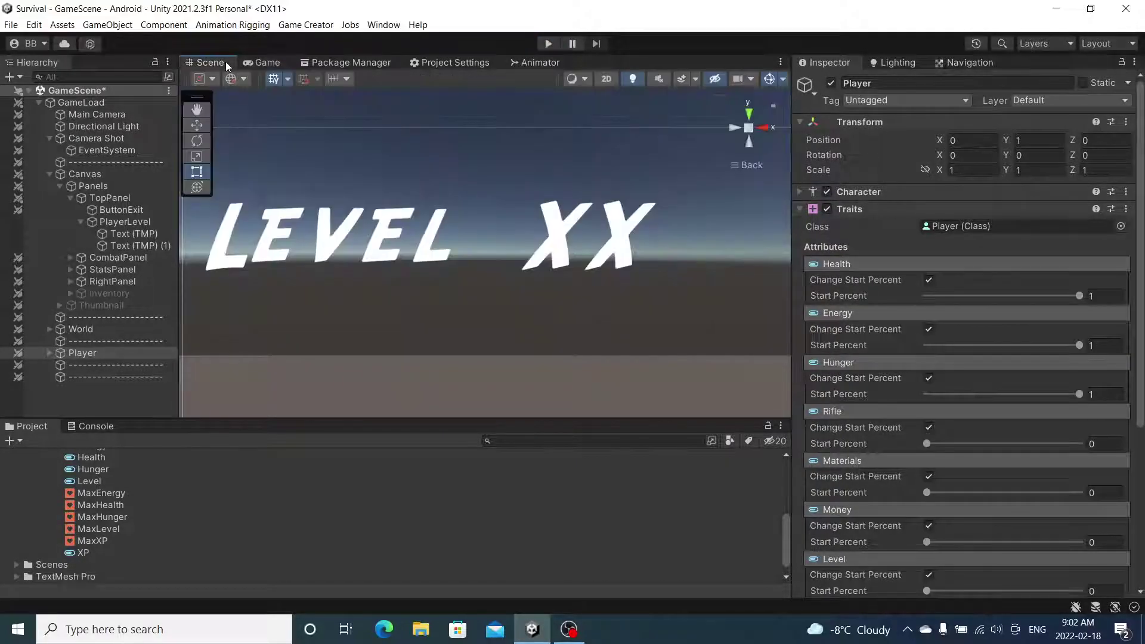
left_click(81, 221)
left_click(99, 220)
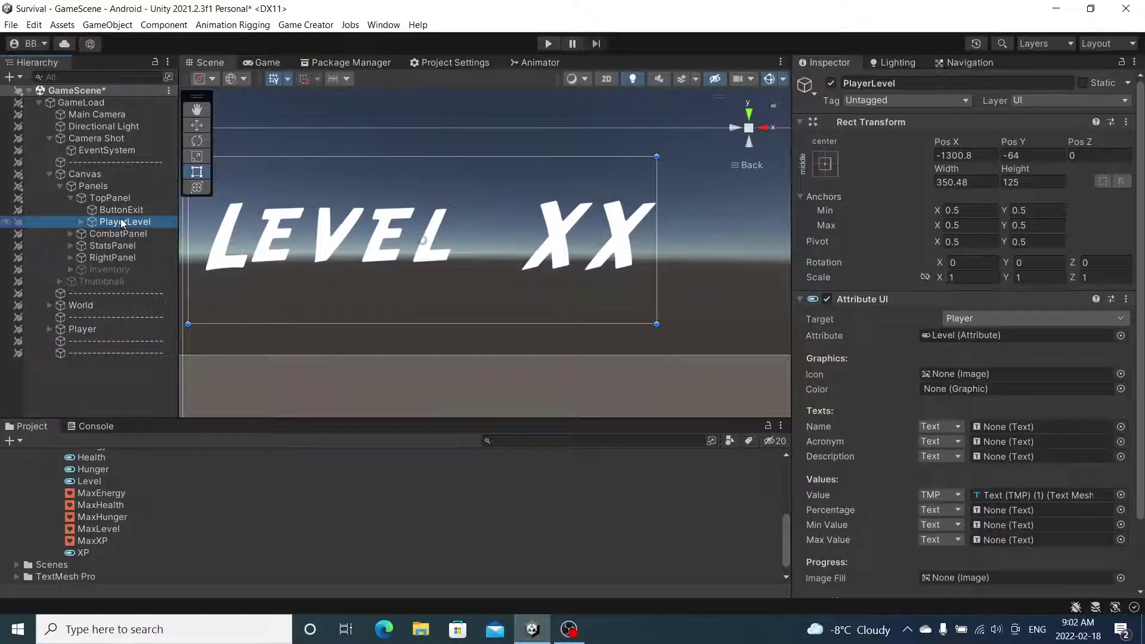
key("ctrl+d")
left_click(892, 84)
left_click(117, 235)
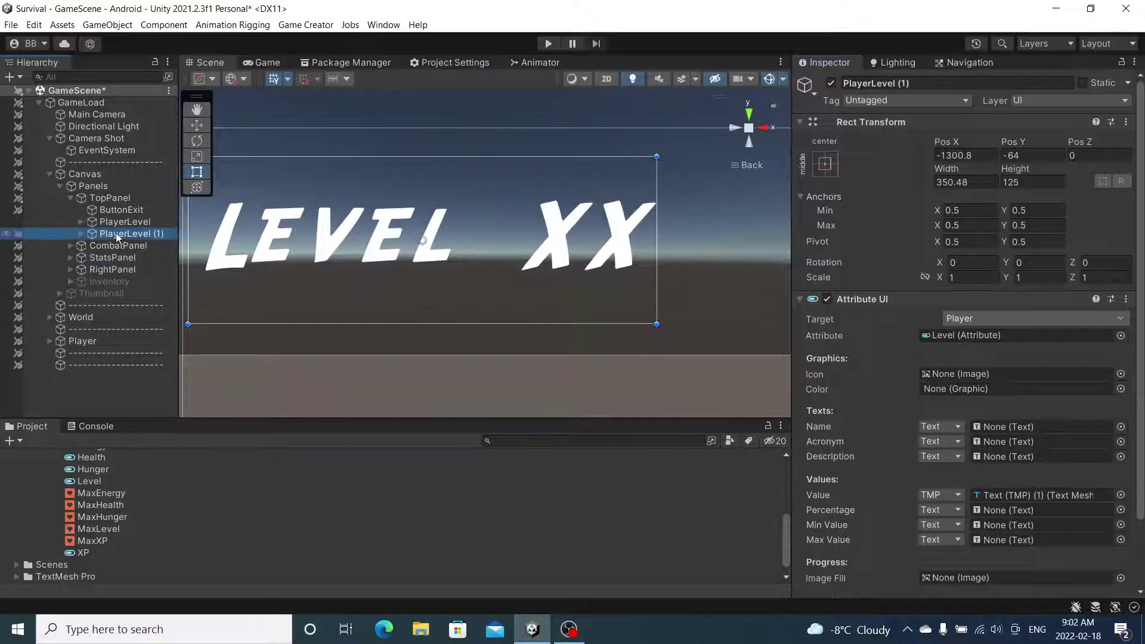
key("Delete")
left_click(116, 222)
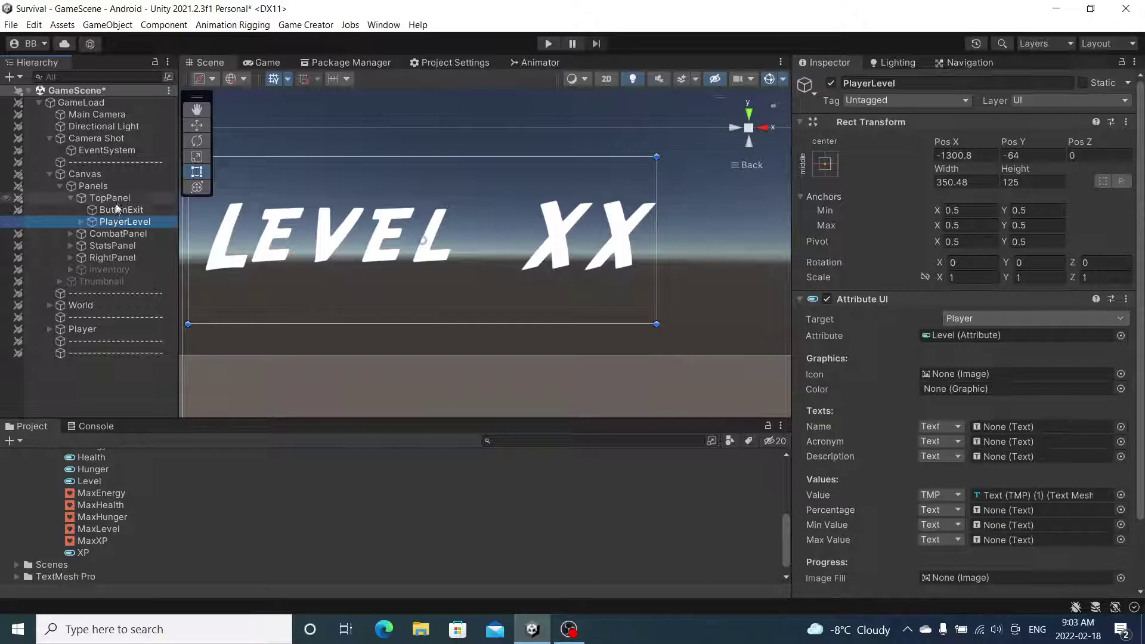
Add a UI Image as a child of TopPanel and name it PlayerXP
left_click(113, 198)
right_click(118, 198)
mouse_move(189, 458)
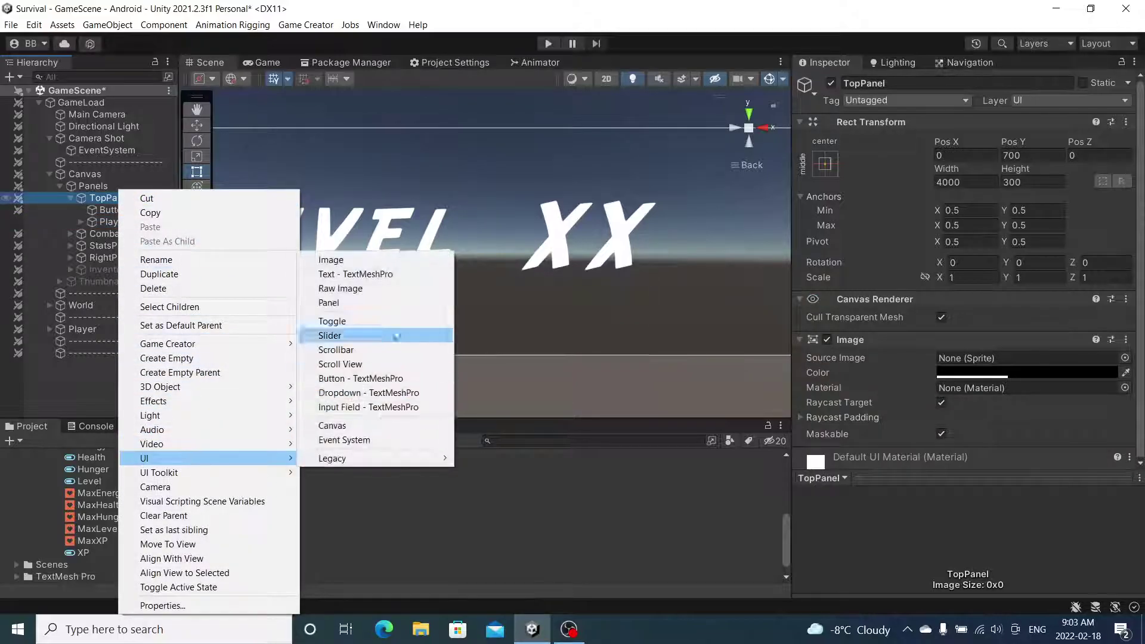
left_click(402, 260)
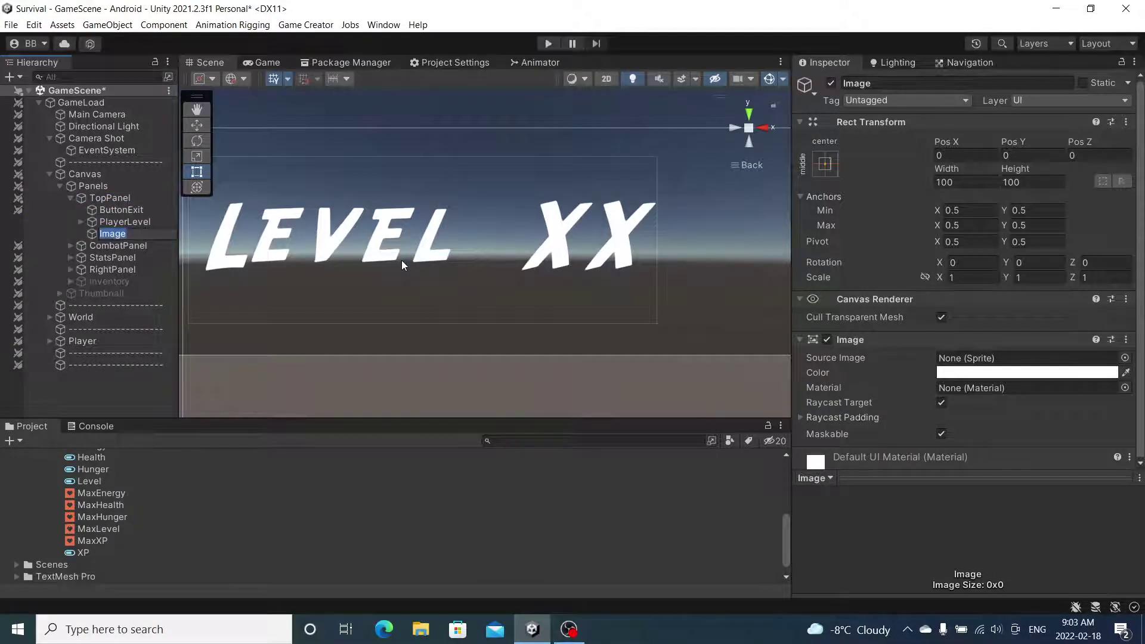
type("PlayerXP")
key("Return")
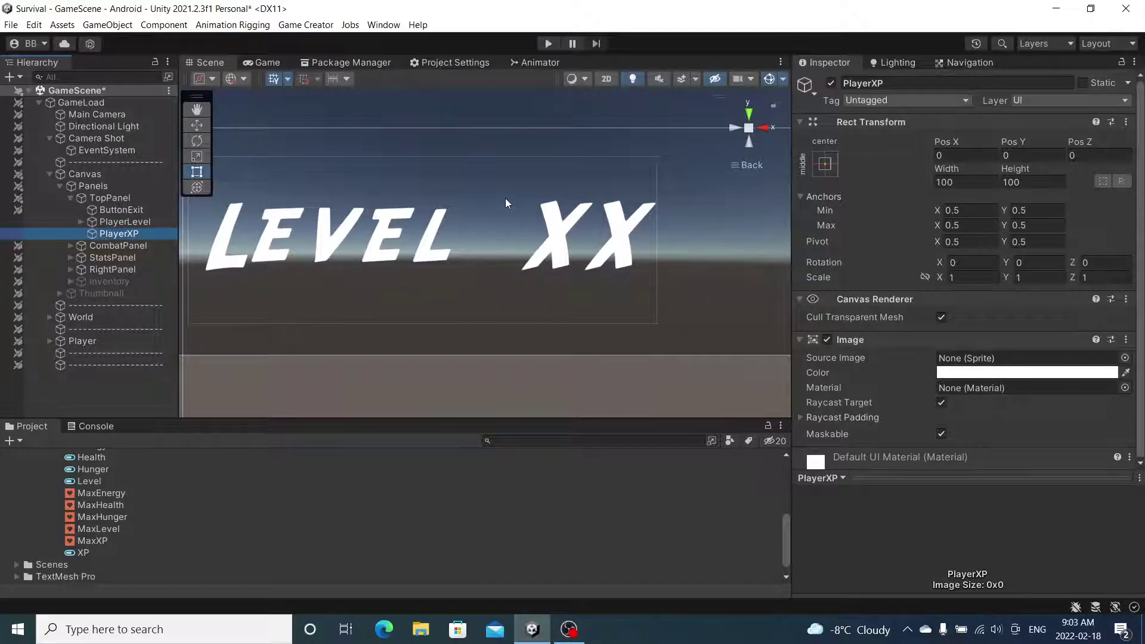
Place PlayerXP beneath the Level text at about X -1286, Y -138 and reshape it into a bar about 214 wide and 23.5 high
scroll(628, 260, "down", 10)
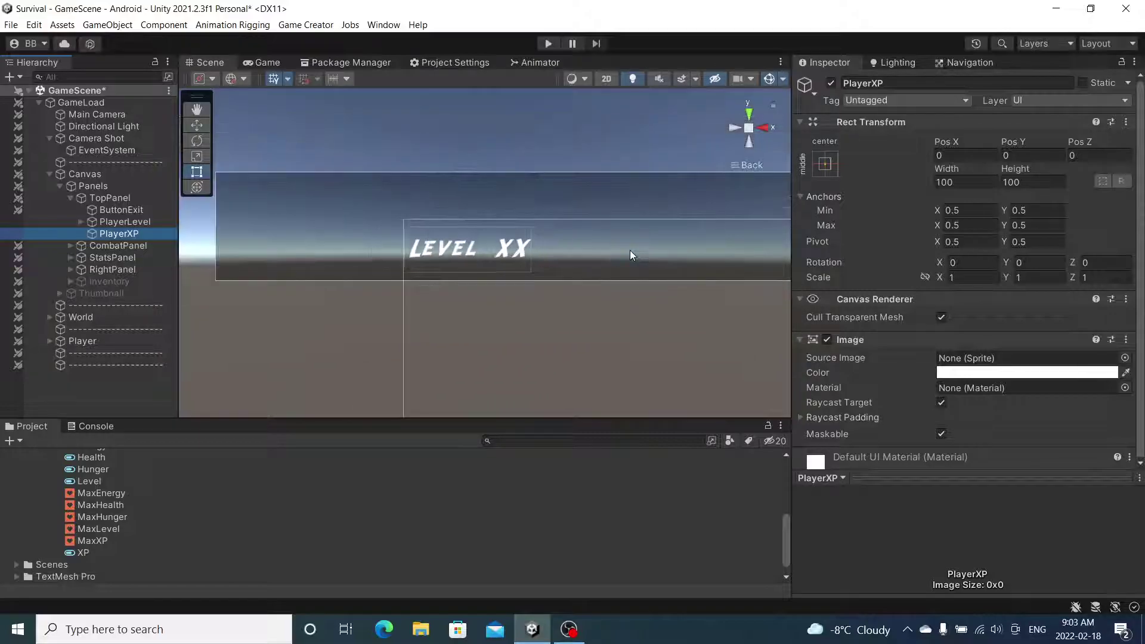
middle_click_drag(621, 248, 572, 287)
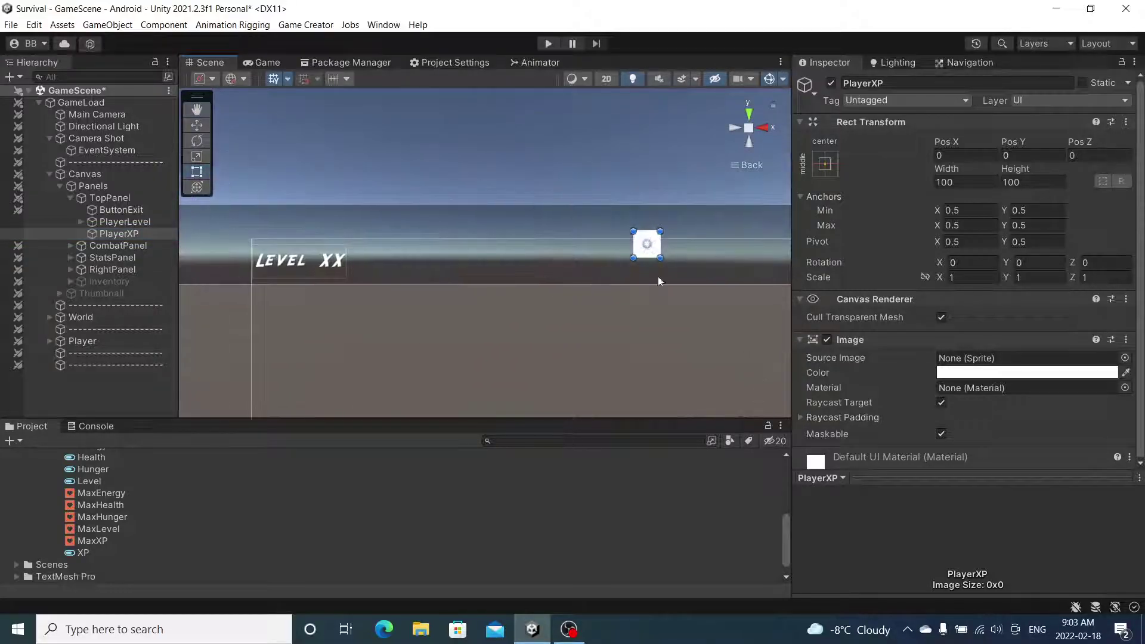
left_click_drag(659, 250, 298, 278)
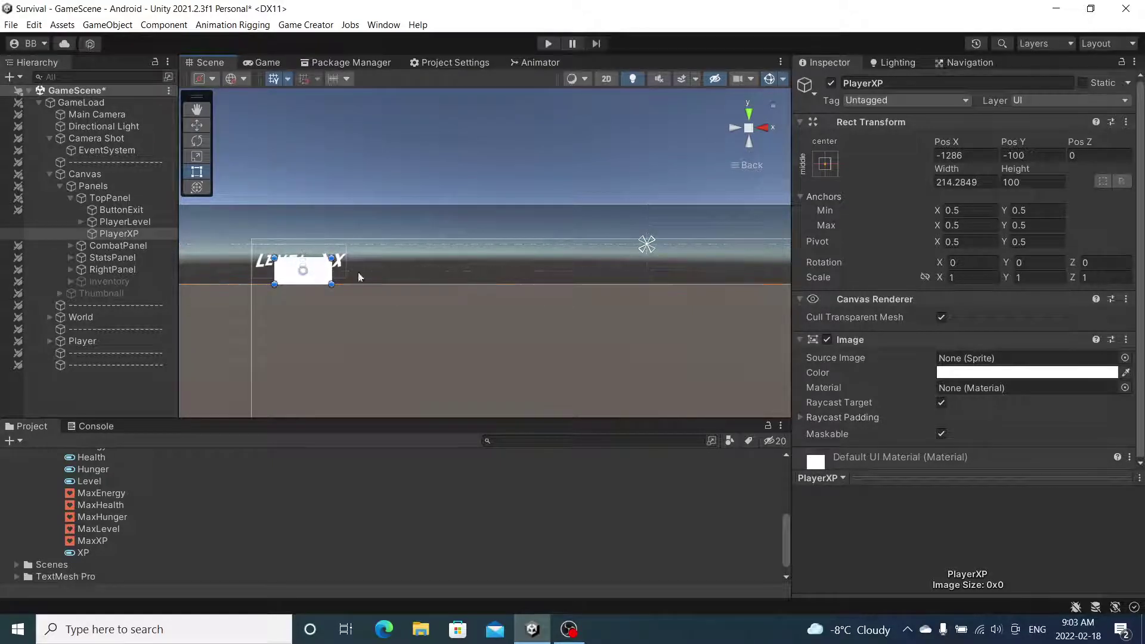
key("f")
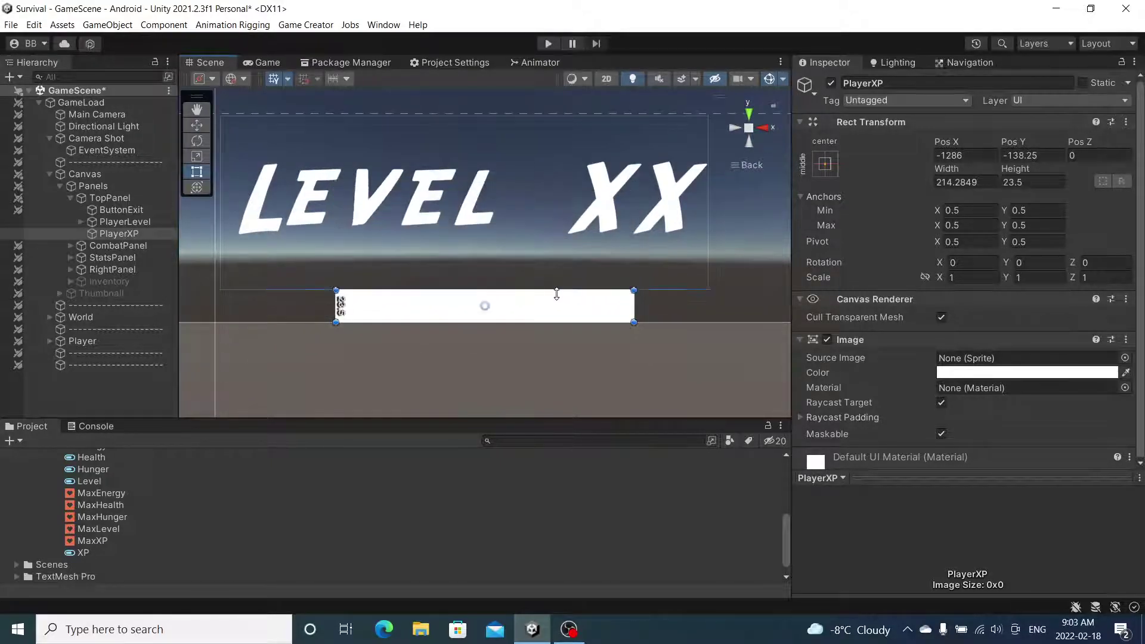